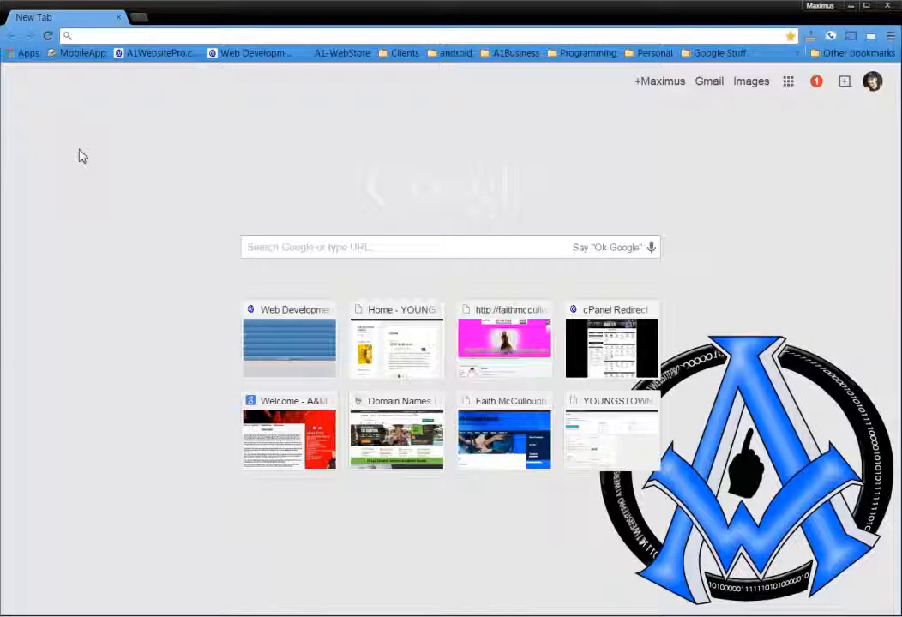
Open Google Drive from the Chrome apps page and go to the citizens folder inside YoungstownCSI > charectors.
{"action": "left_click", "coordinate": [24, 53]}
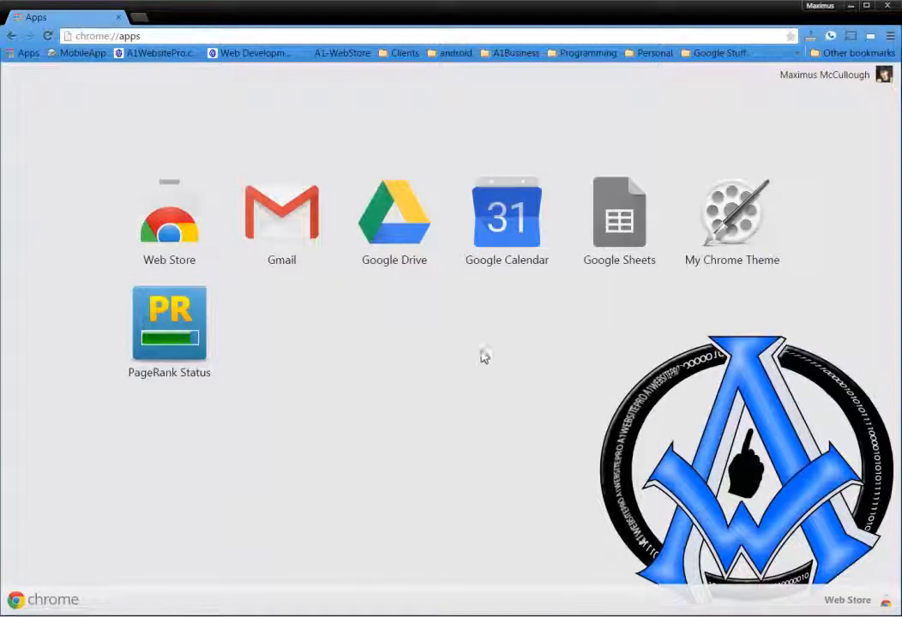
{"action": "left_click", "coordinate": [408, 226]}
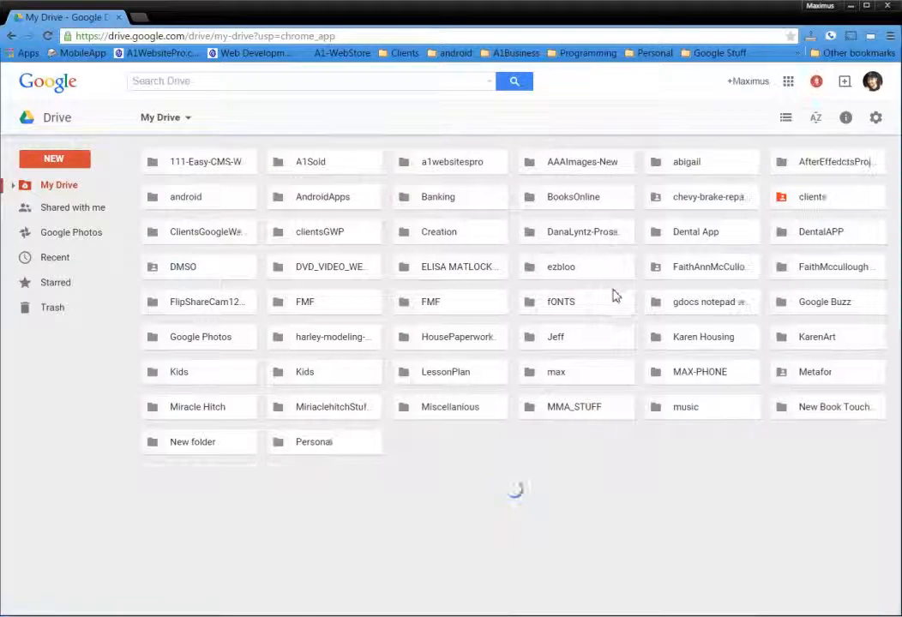
{"action": "scroll", "coordinate": [605, 399], "scroll_direction": "down", "scroll_amount": 2}
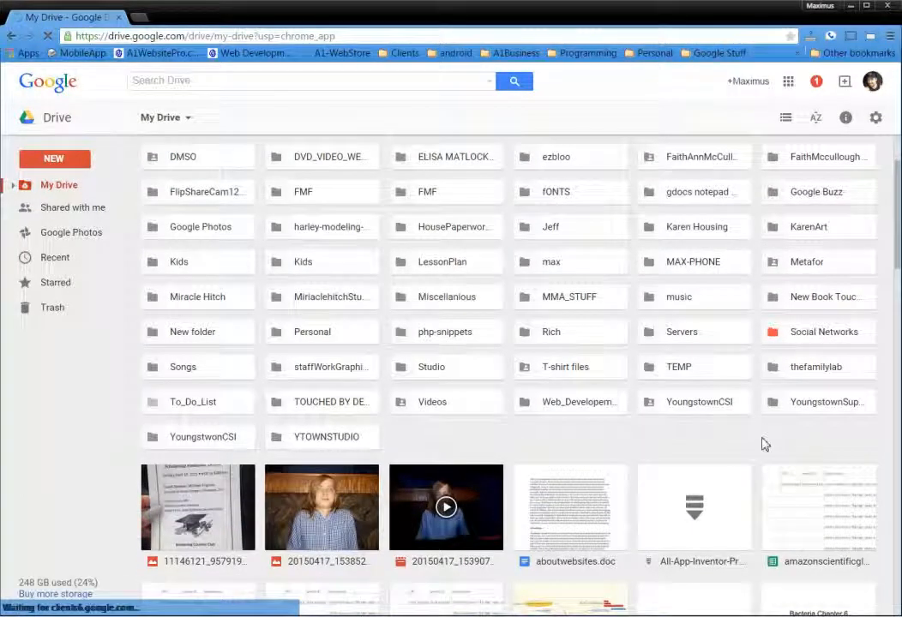
{"action": "double_click", "coordinate": [696, 406]}
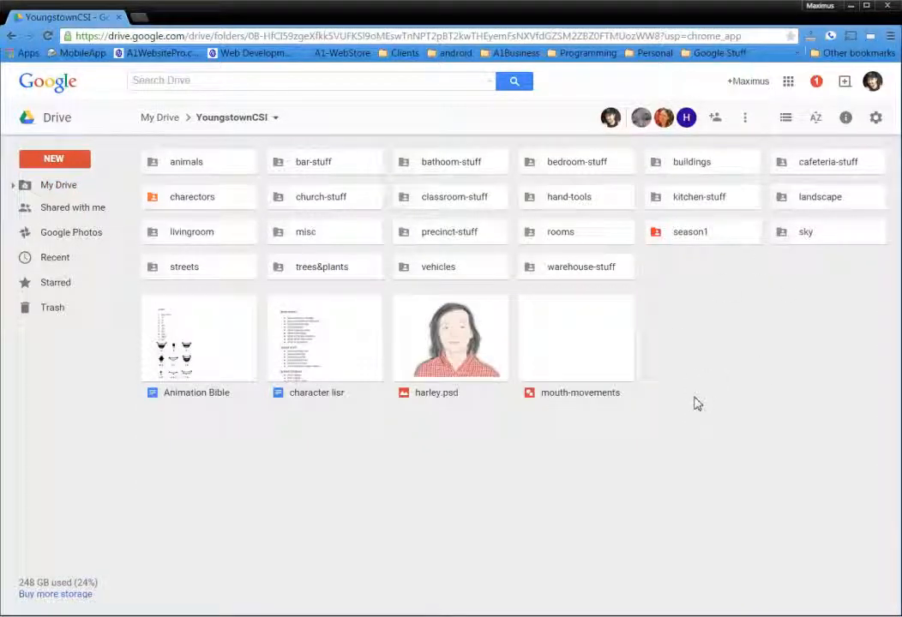
{"action": "double_click", "coordinate": [188, 200]}
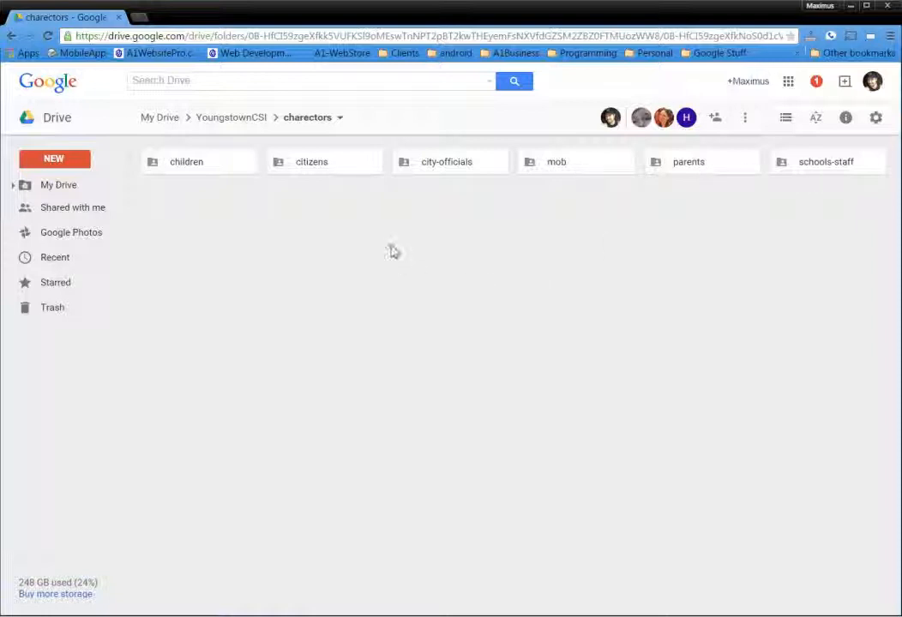
{"action": "double_click", "coordinate": [334, 170]}
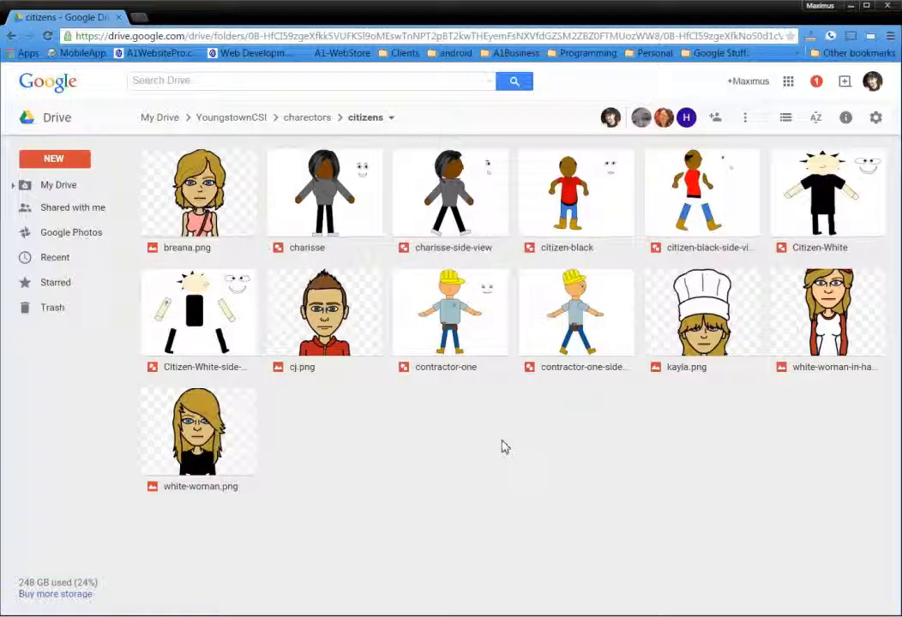
Create a new Google Drawings file in the shared citizens folder, accepting the folder's sharing permissions.
{"action": "left_click", "coordinate": [54, 161]}
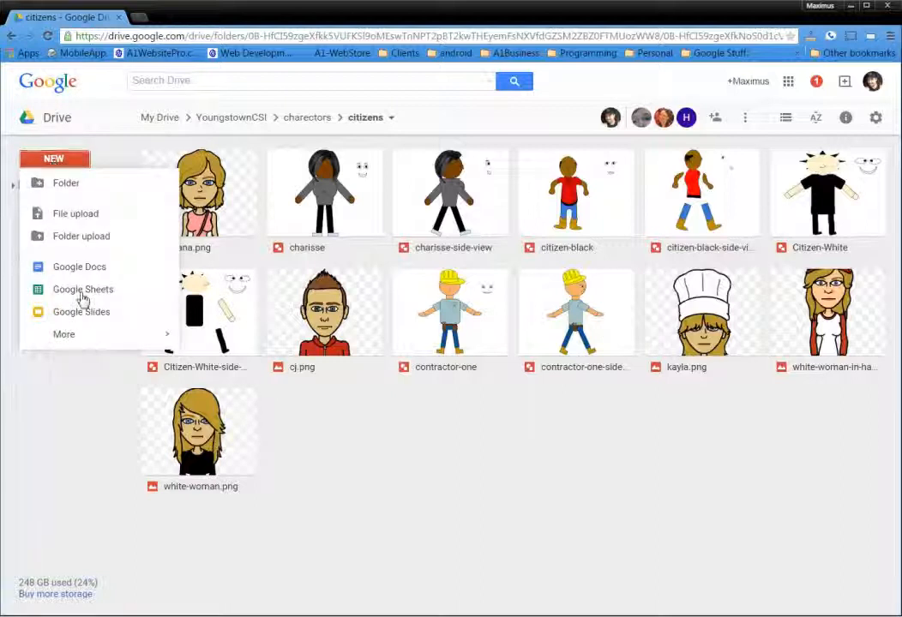
{"action": "mouse_move", "coordinate": [91, 341]}
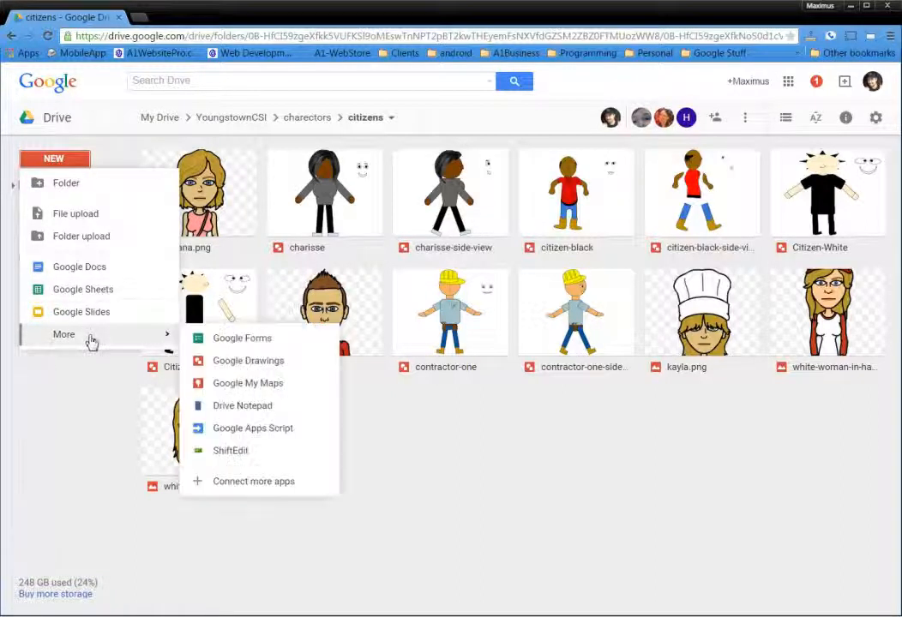
{"action": "left_click", "coordinate": [264, 369]}
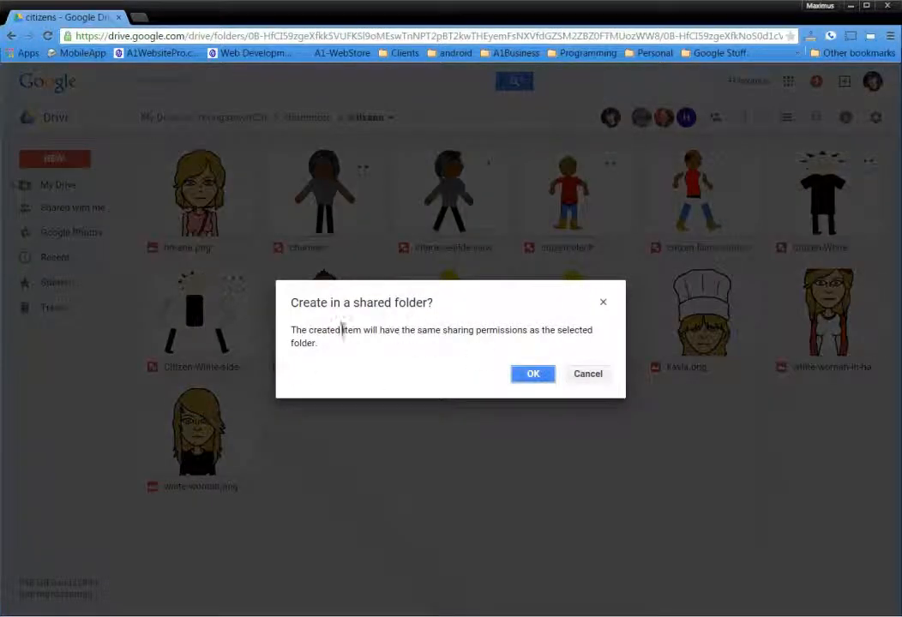
{"action": "left_click", "coordinate": [531, 377]}
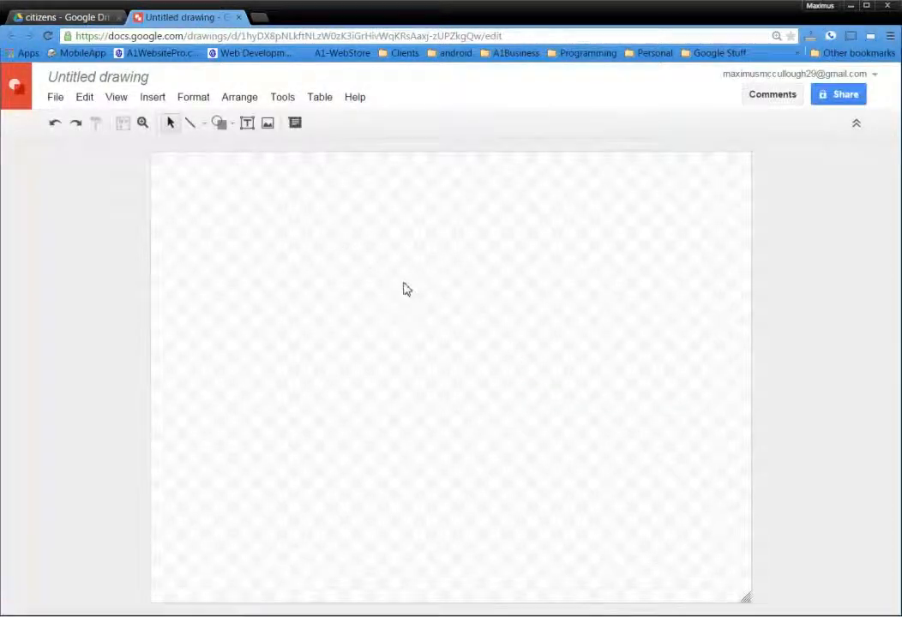
Rename the untitled drawing as y-town-citizen.
{"action": "left_click", "coordinate": [103, 79]}
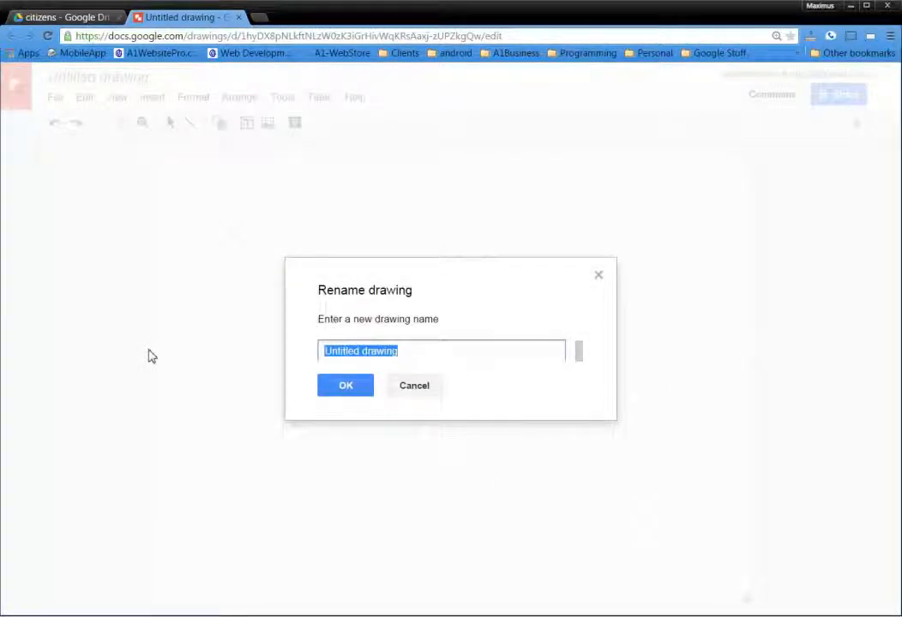
{"action": "type", "text": "y-town-citizen"}
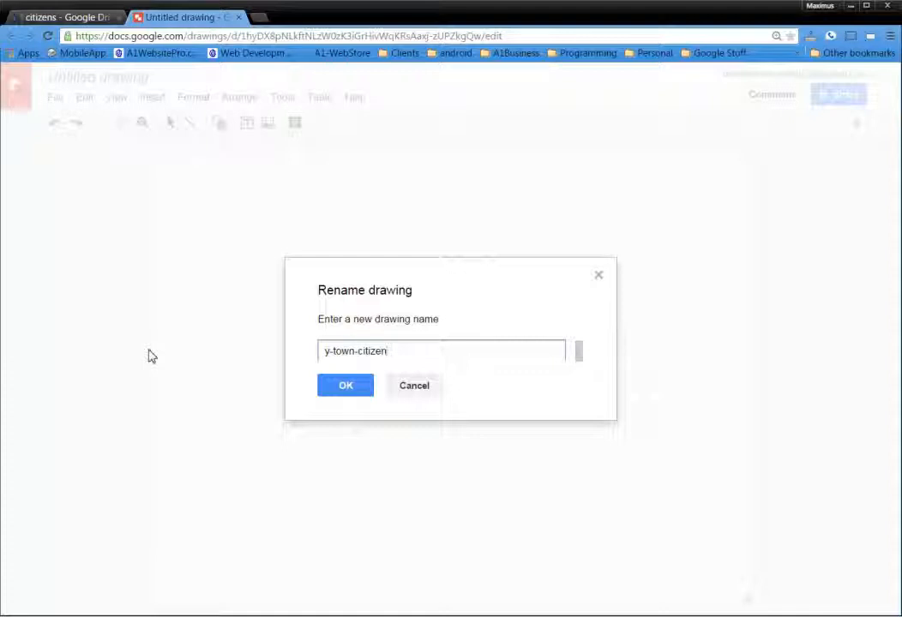
{"action": "left_click", "coordinate": [345, 388]}
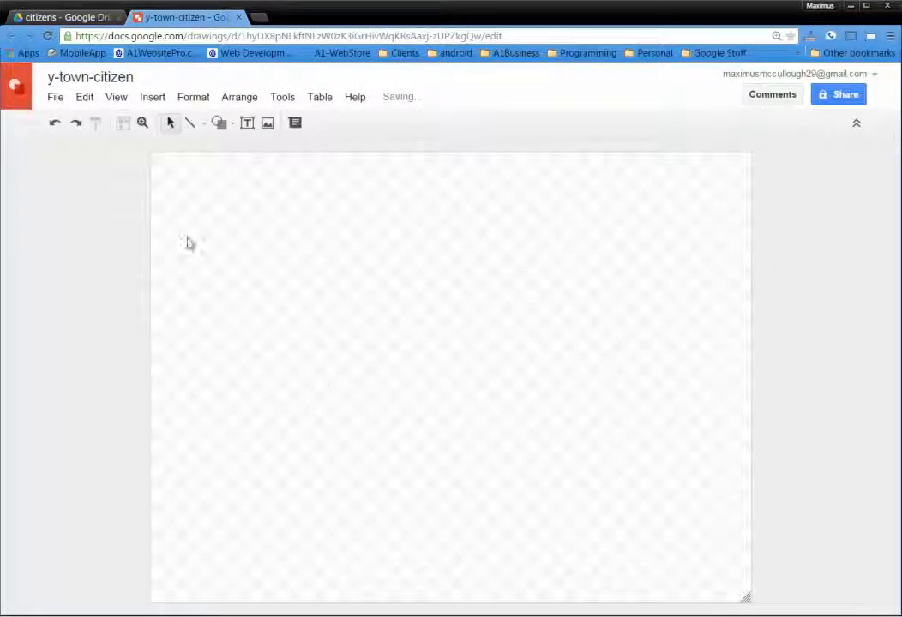
Draw a large, slightly tall oval in the upper middle of the canvas as the character's head.
{"action": "left_click", "coordinate": [219, 123]}
{"action": "mouse_move", "coordinate": [252, 154]}
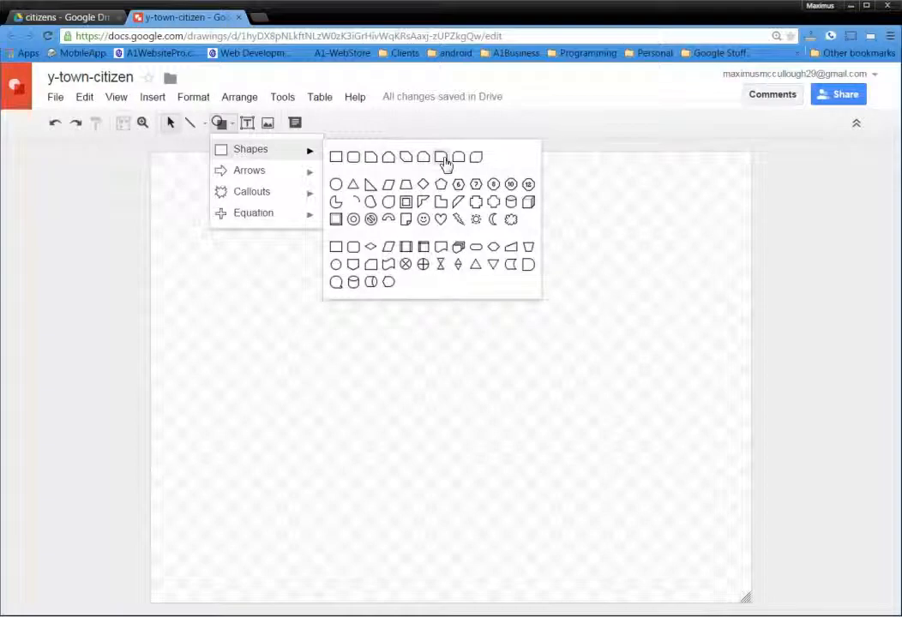
{"action": "left_click", "coordinate": [336, 186]}
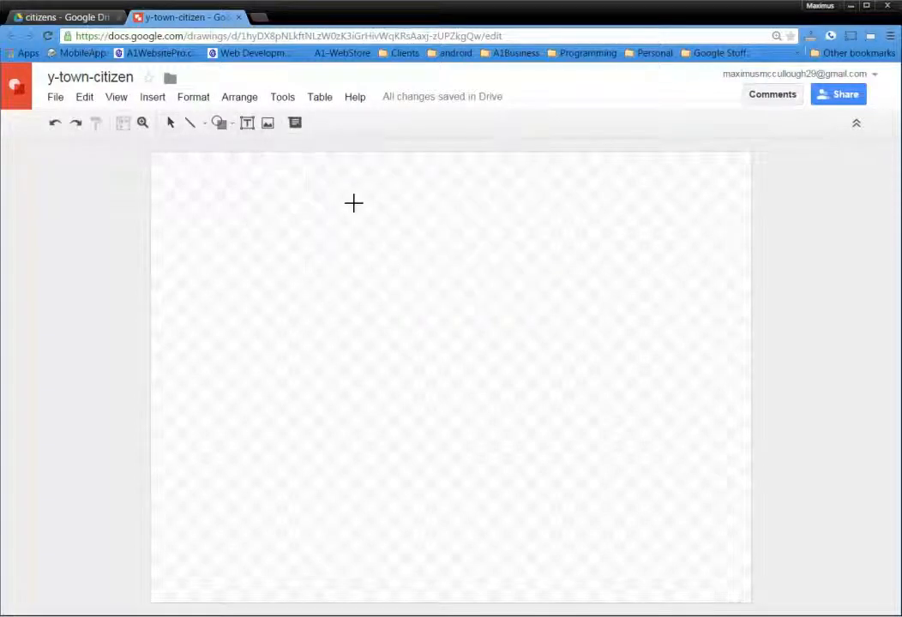
{"action": "left_click_drag", "start_coordinate": [356, 192], "coordinate": [520, 369]}
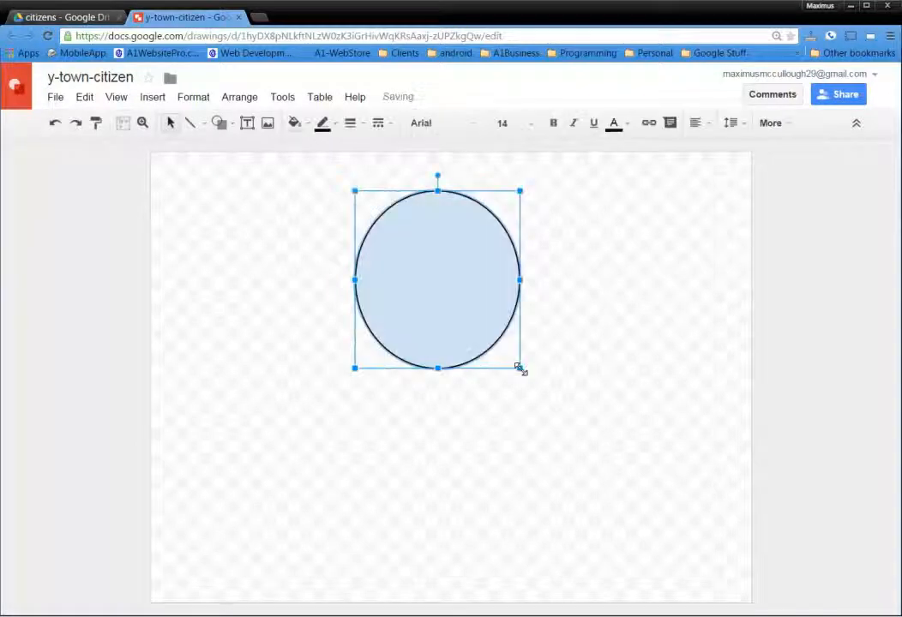
Try orange and yellow fill shades on the head oval and settle on the light golden yellow.
{"action": "left_click", "coordinate": [297, 123]}
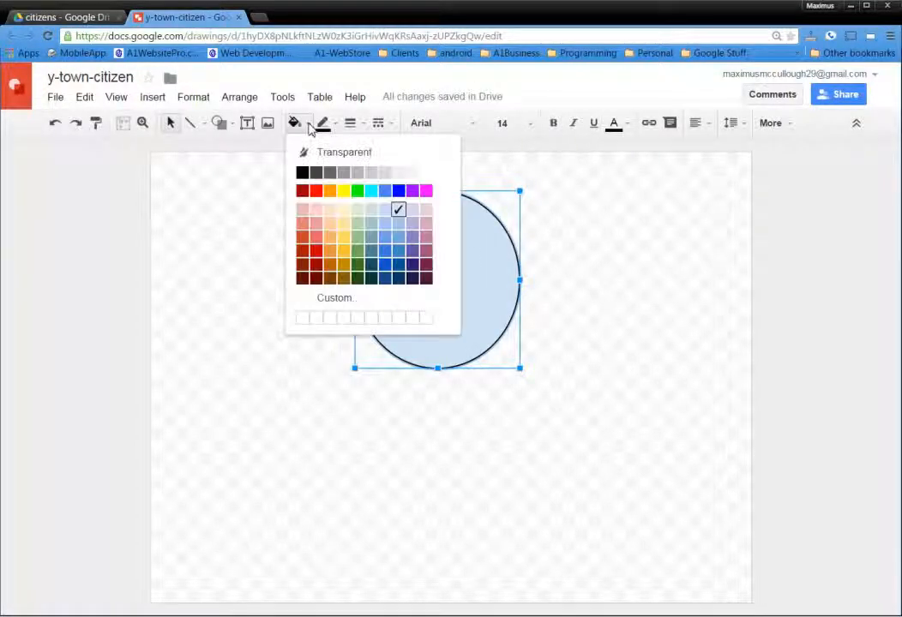
{"action": "left_click", "coordinate": [330, 250]}
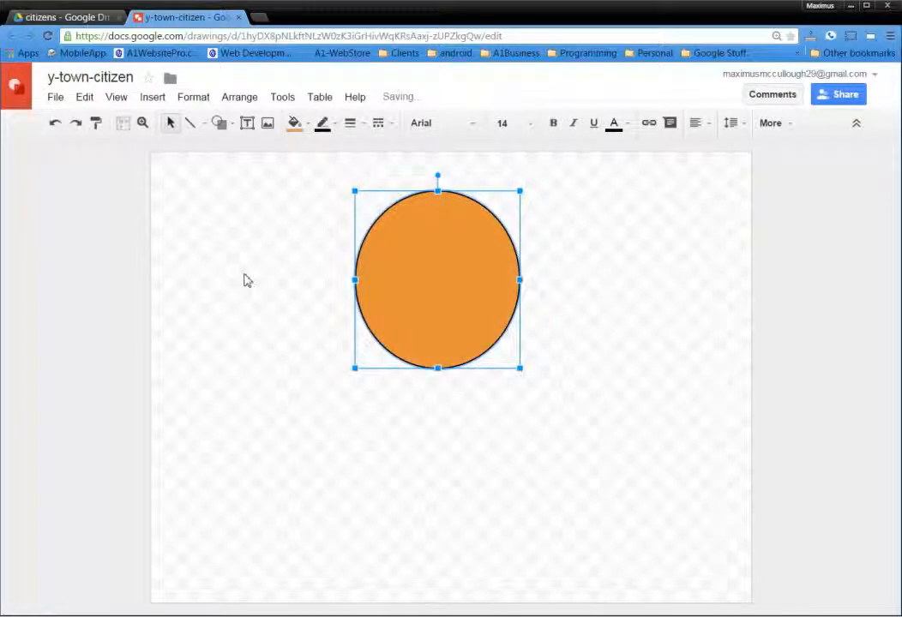
{"action": "left_click", "coordinate": [296, 123]}
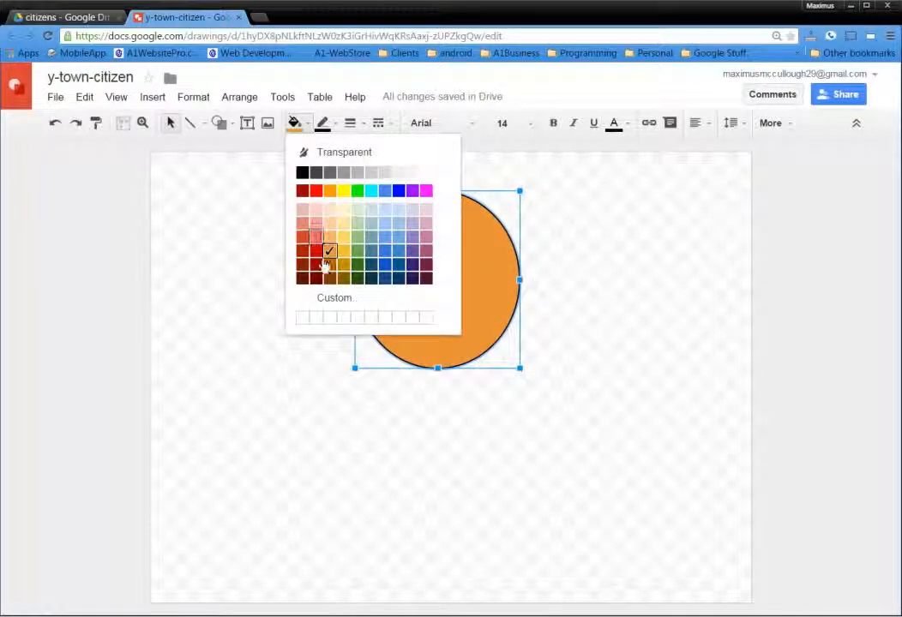
{"action": "left_click", "coordinate": [342, 238]}
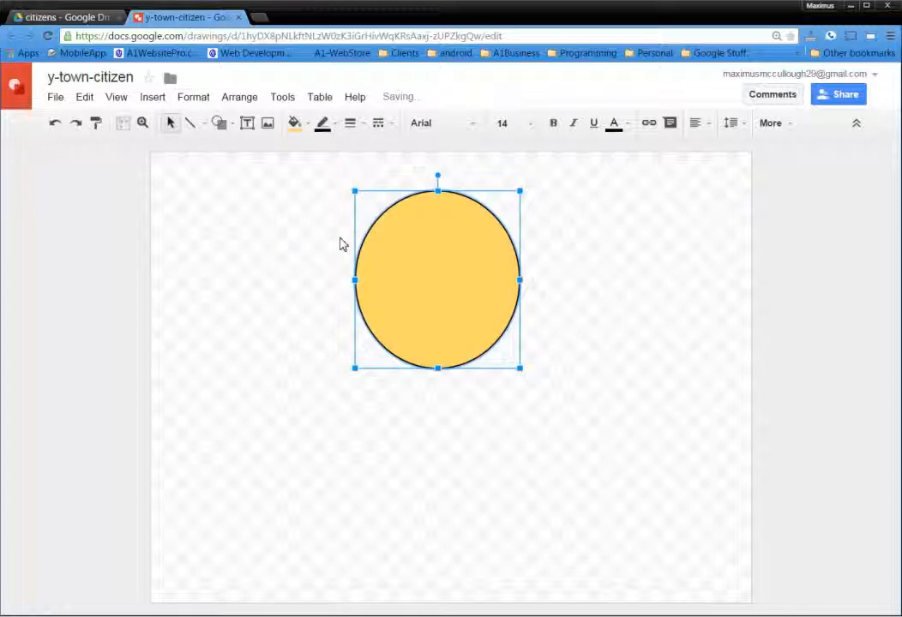
{"action": "left_click", "coordinate": [296, 123]}
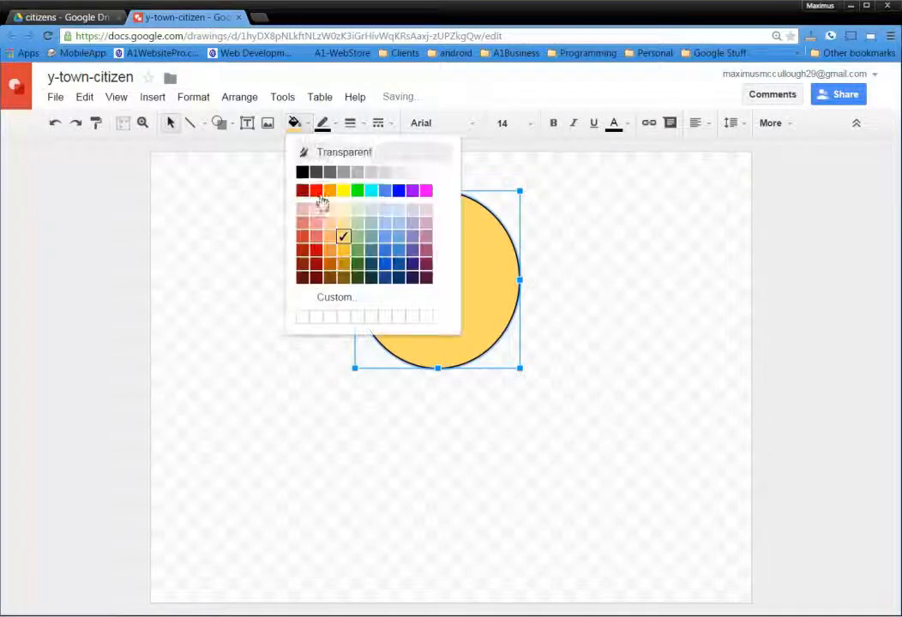
{"action": "left_click", "coordinate": [345, 254]}
{"action": "left_click", "coordinate": [296, 124]}
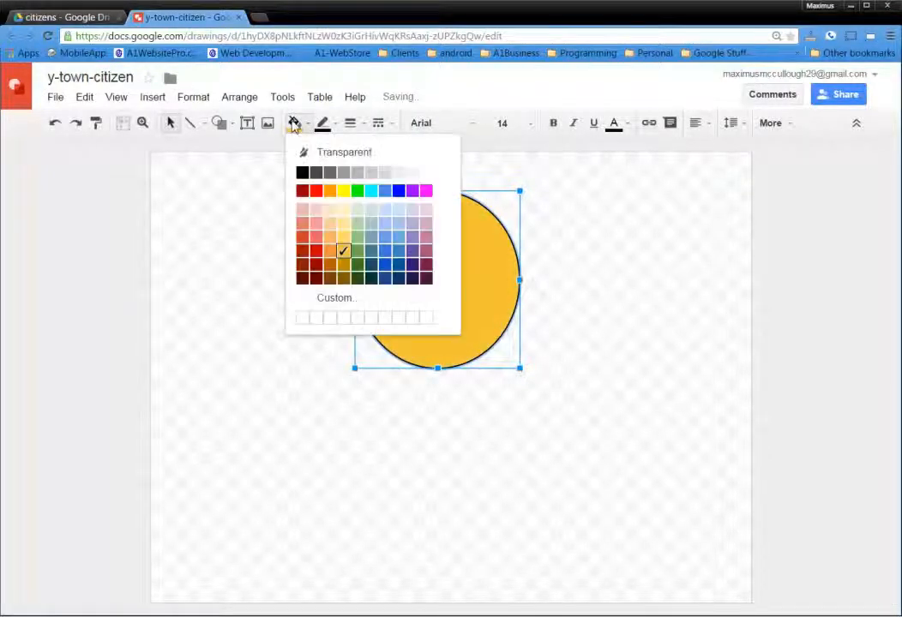
{"action": "left_click", "coordinate": [342, 239]}
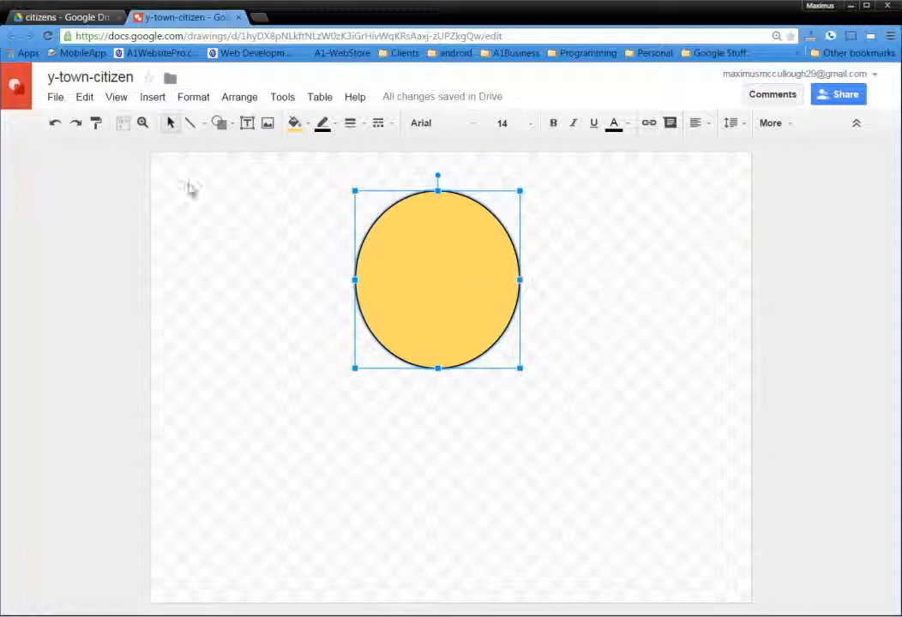
Draw a closed smiling mouth with the Curve tool on the lower half of the face and fill it black.
{"action": "left_click", "coordinate": [204, 126]}
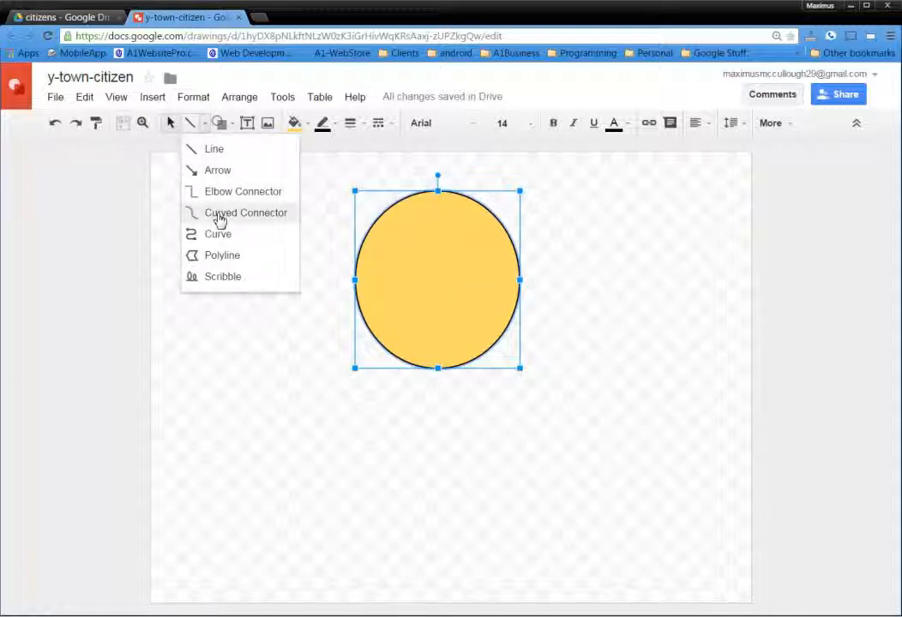
{"action": "left_click", "coordinate": [192, 235]}
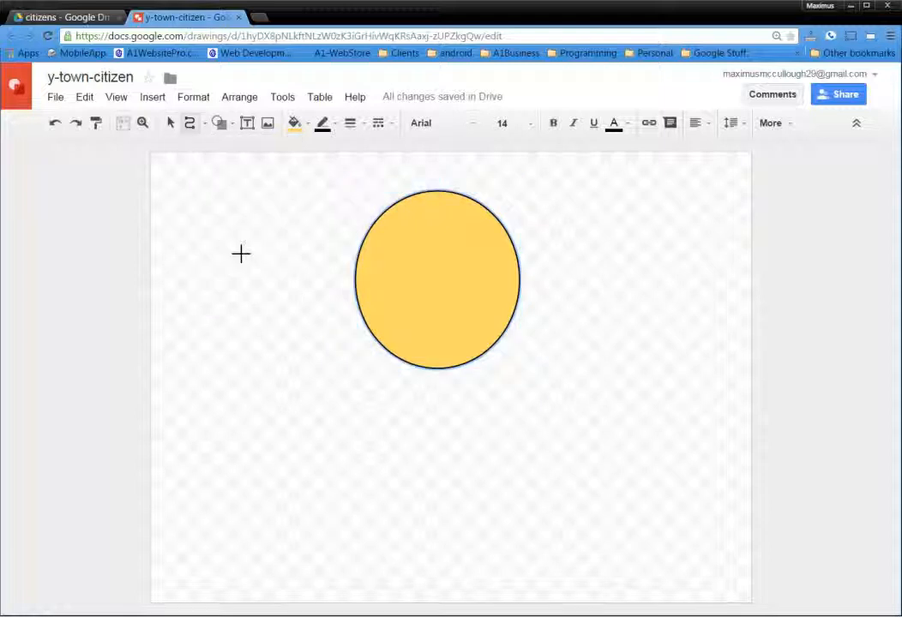
{"action": "left_click", "coordinate": [392, 300]}
{"action": "left_click", "coordinate": [435, 321]}
{"action": "left_click", "coordinate": [473, 304]}
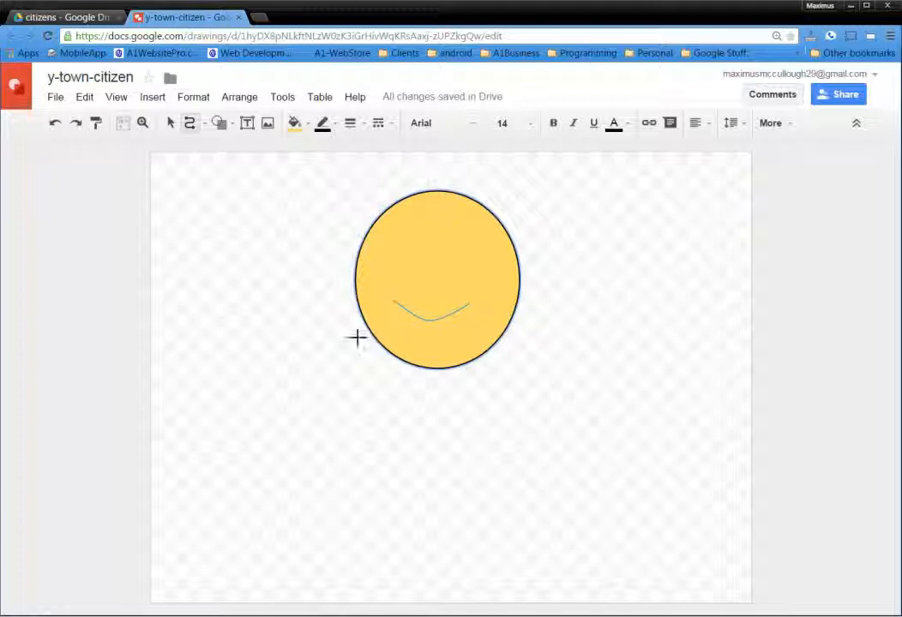
{"action": "left_click", "coordinate": [399, 302]}
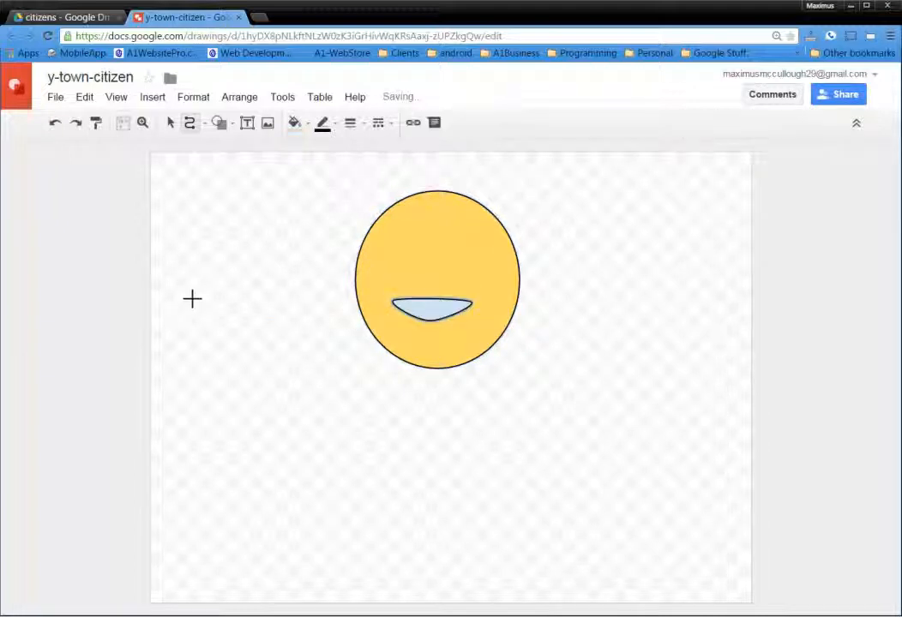
{"action": "left_click", "coordinate": [300, 127]}
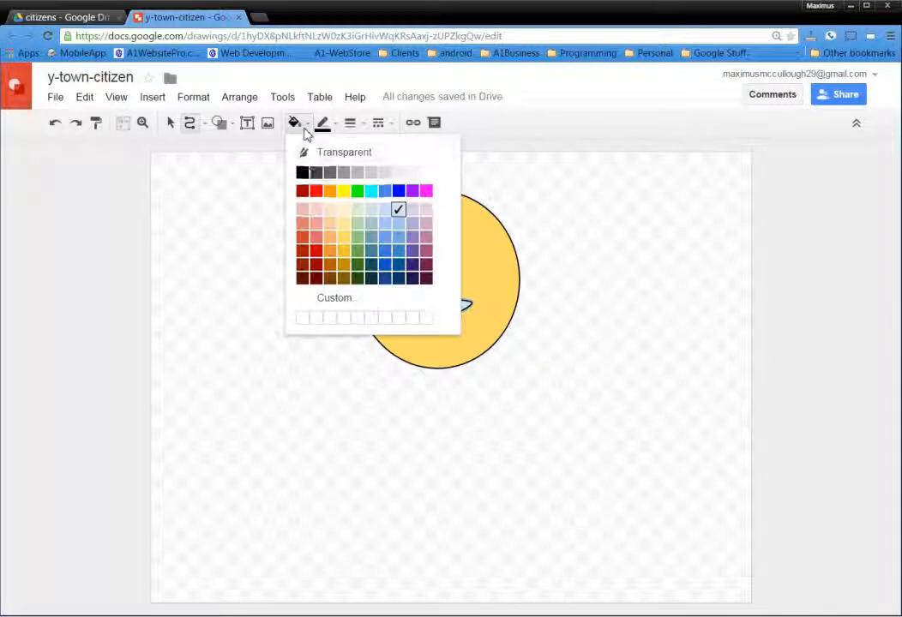
{"action": "left_click", "coordinate": [301, 173]}
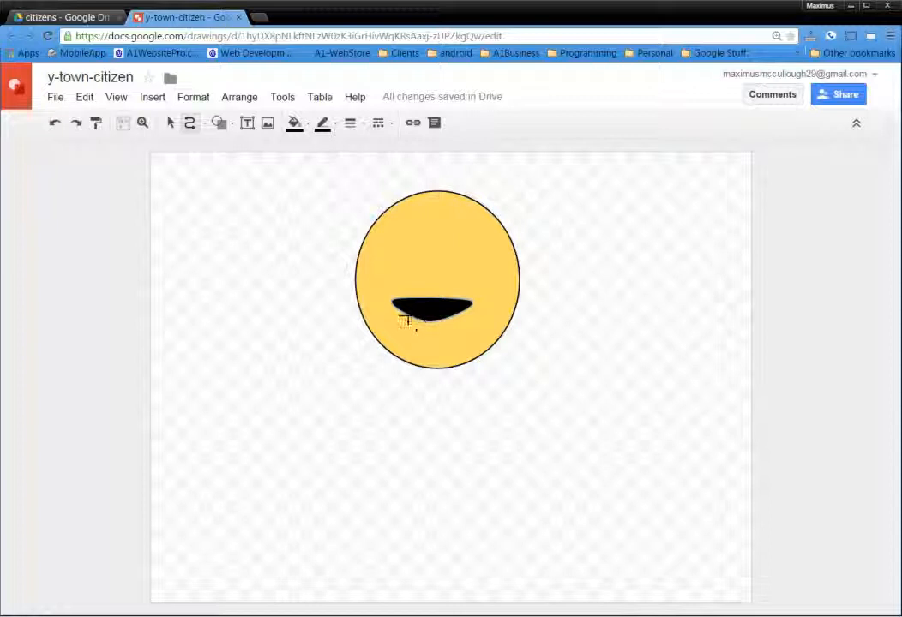
Draw a small oval eye on the upper left of the face and fill it white.
{"action": "left_click", "coordinate": [230, 127]}
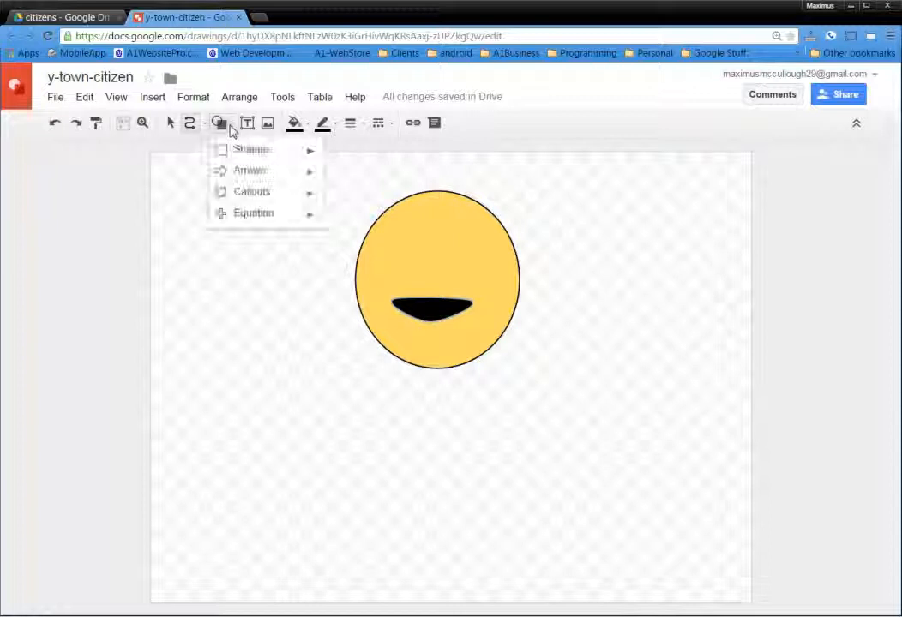
{"action": "mouse_move", "coordinate": [253, 152]}
{"action": "left_click", "coordinate": [336, 184]}
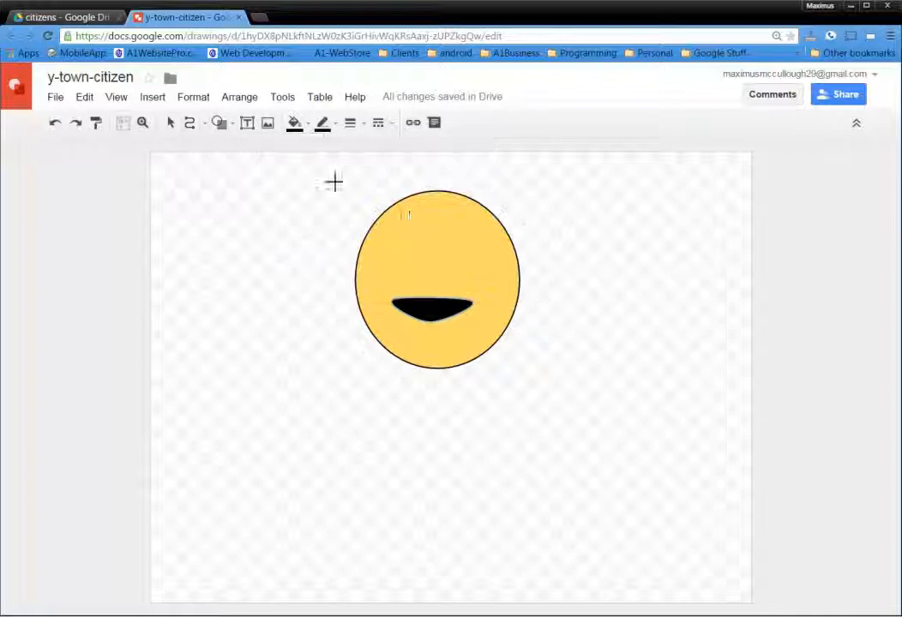
{"action": "left_click_drag", "start_coordinate": [394, 233], "coordinate": [429, 260]}
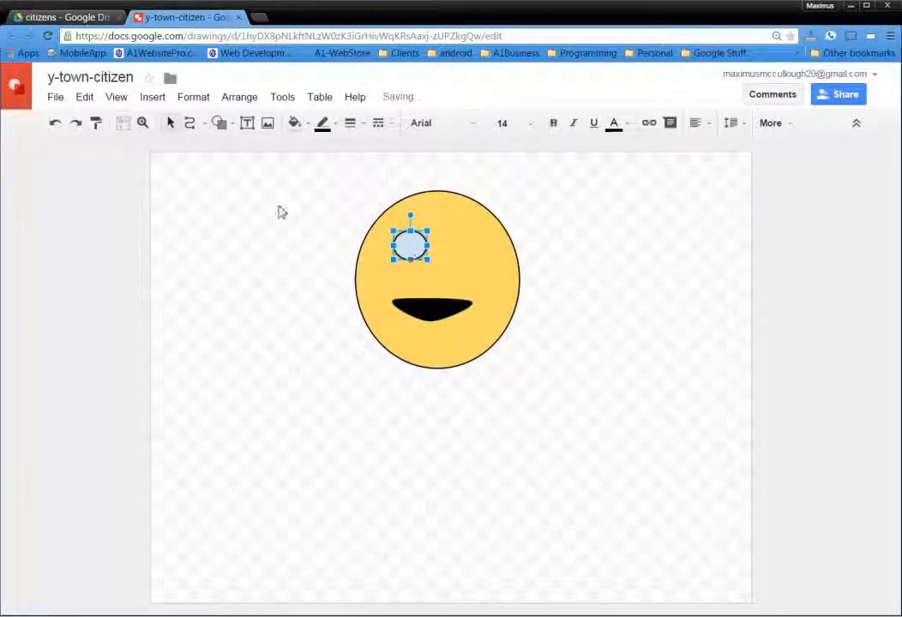
{"action": "left_click", "coordinate": [296, 123]}
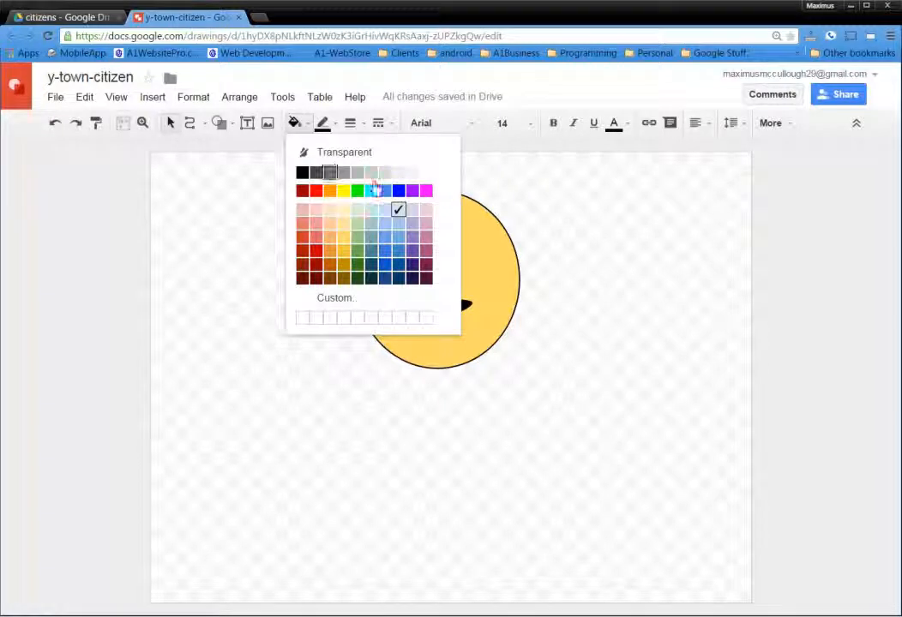
{"action": "left_click", "coordinate": [427, 174]}
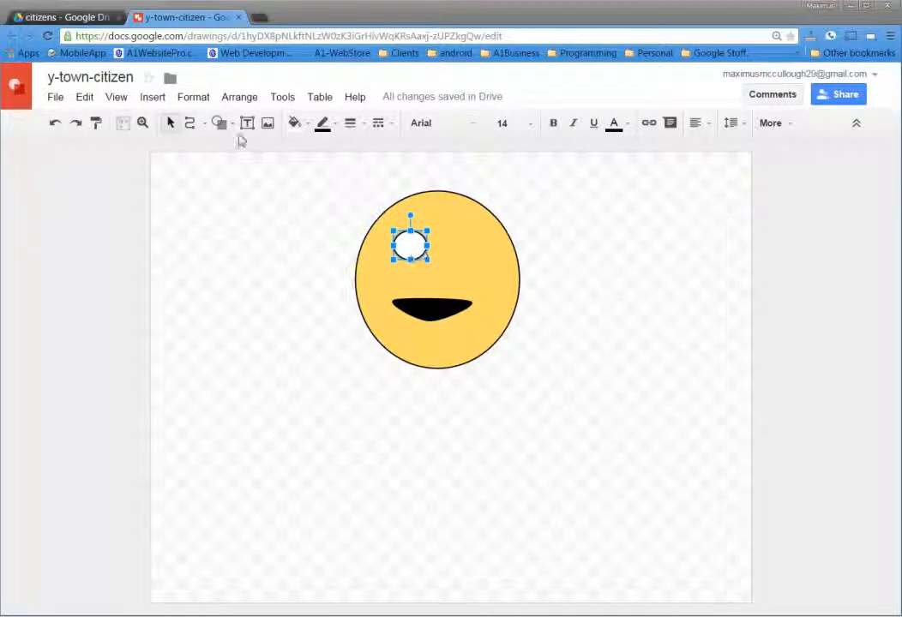
Draw a tiny oval for the pupil on the empty canvas beside the head.
{"action": "left_click", "coordinate": [226, 125]}
{"action": "mouse_move", "coordinate": [261, 151]}
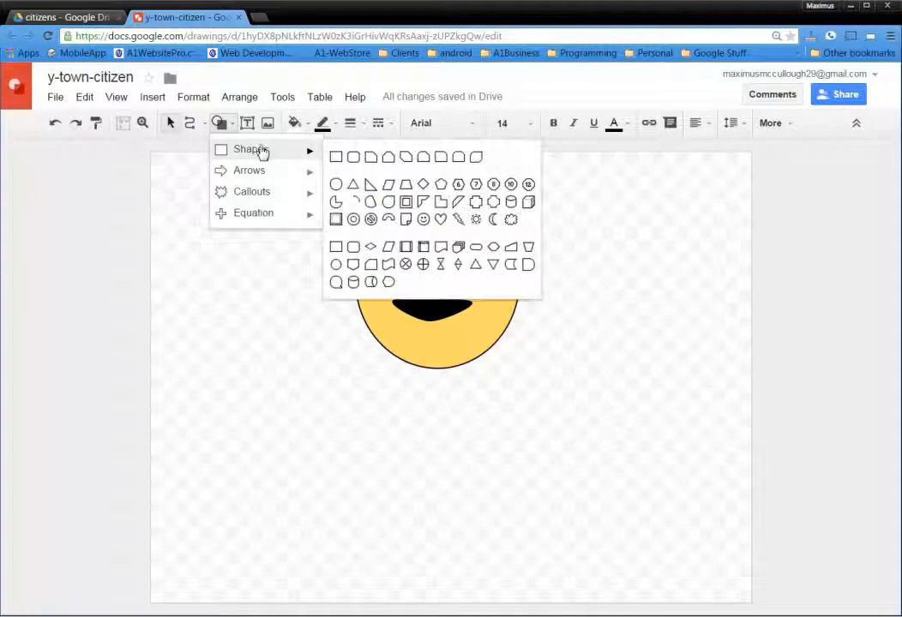
{"action": "left_click", "coordinate": [336, 186]}
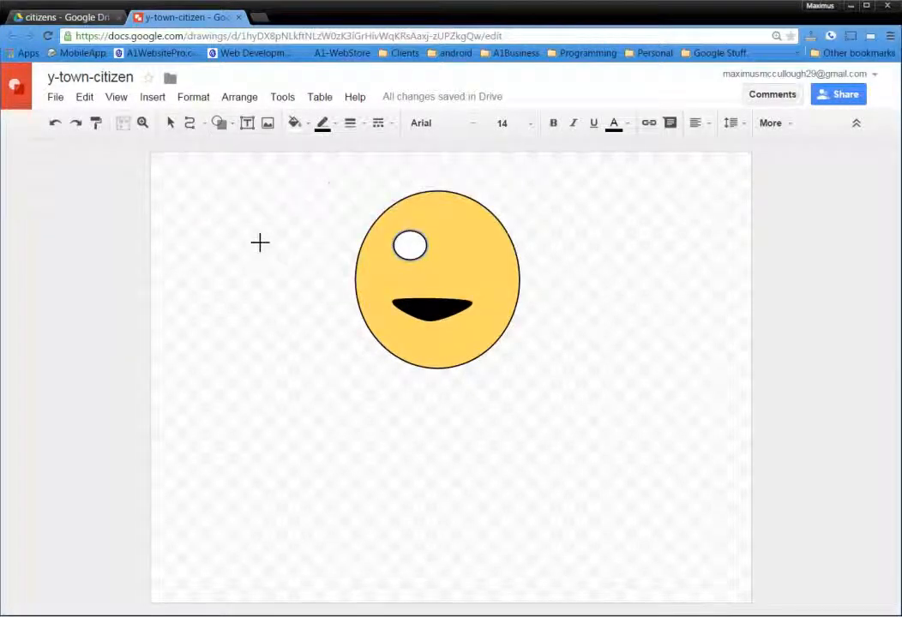
{"action": "left_click_drag", "start_coordinate": [267, 250], "coordinate": [268, 253]}
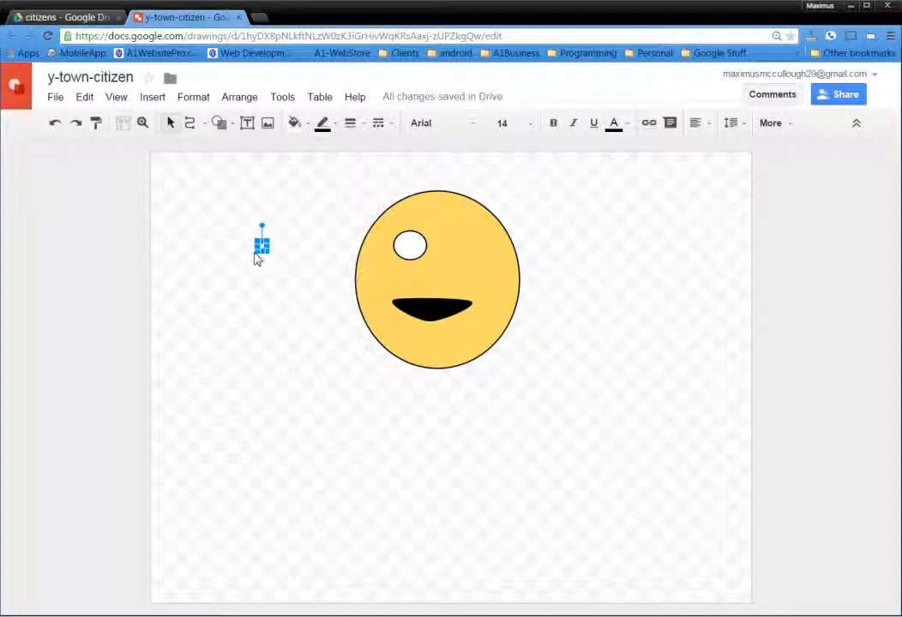
Fill the tiny pupil oval beside the head with black.
{"action": "scroll", "coordinate": [263, 250], "scroll_direction": "up", "scroll_amount": 7}
{"action": "scroll", "coordinate": [262, 253], "scroll_direction": "down", "scroll_amount": 6}
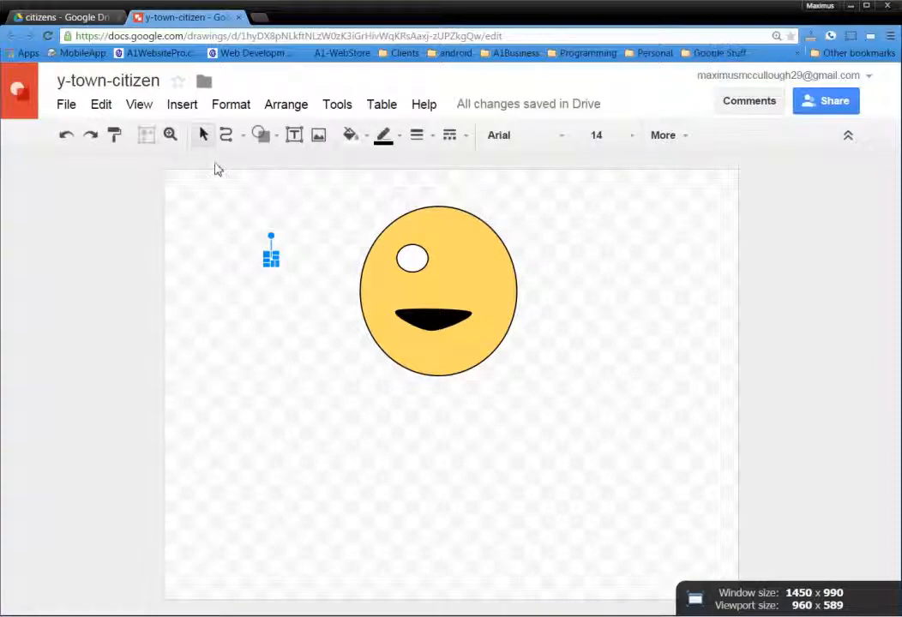
{"action": "left_click", "coordinate": [170, 135]}
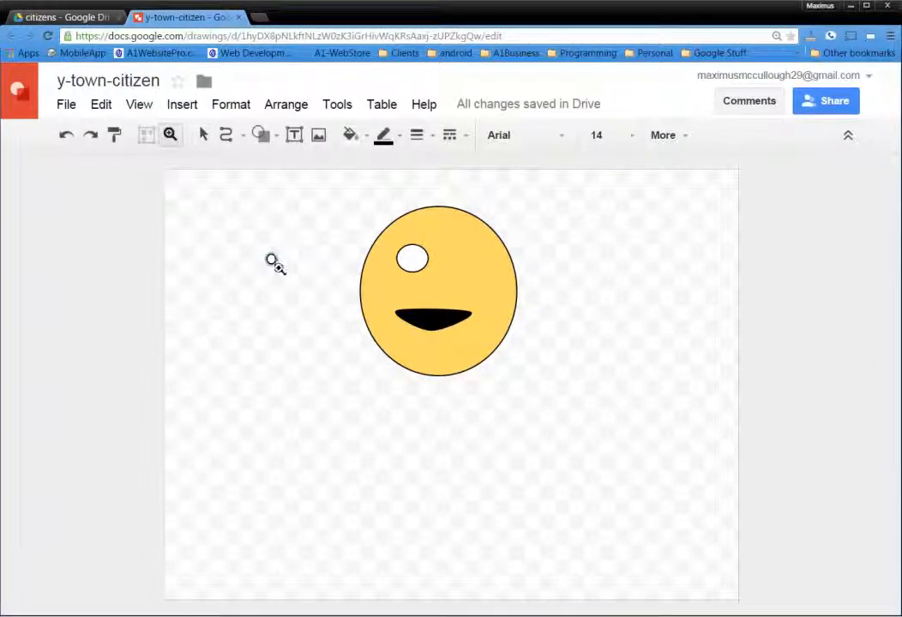
{"action": "left_click", "coordinate": [271, 259]}
{"action": "left_click", "coordinate": [270, 260]}
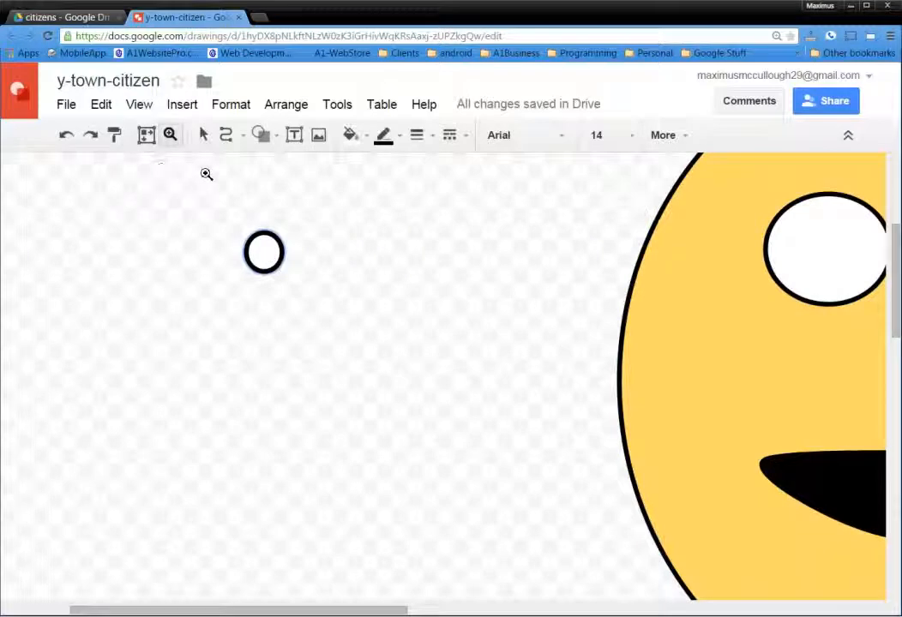
{"action": "left_click", "coordinate": [203, 135]}
{"action": "left_click", "coordinate": [258, 244]}
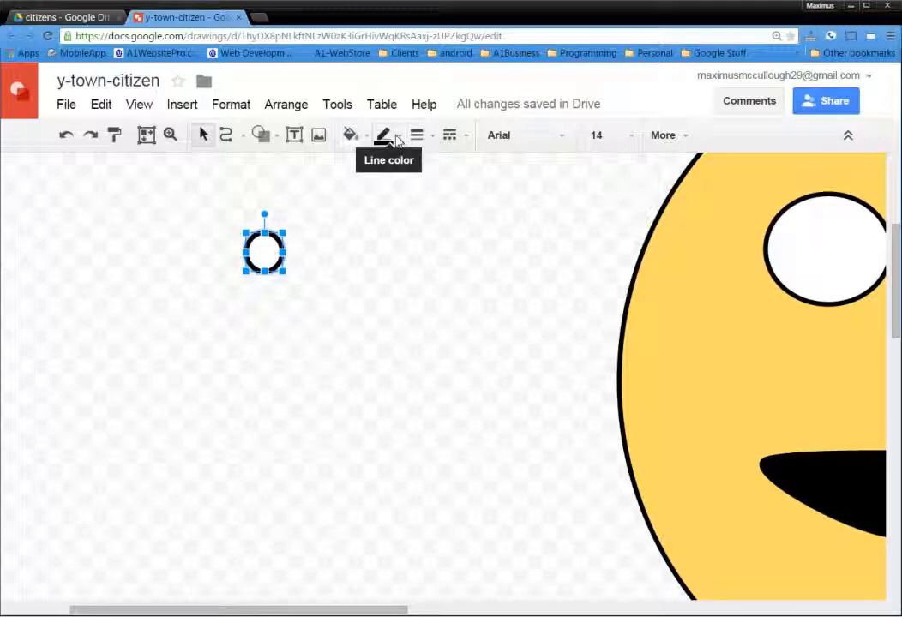
{"action": "left_click", "coordinate": [361, 138]}
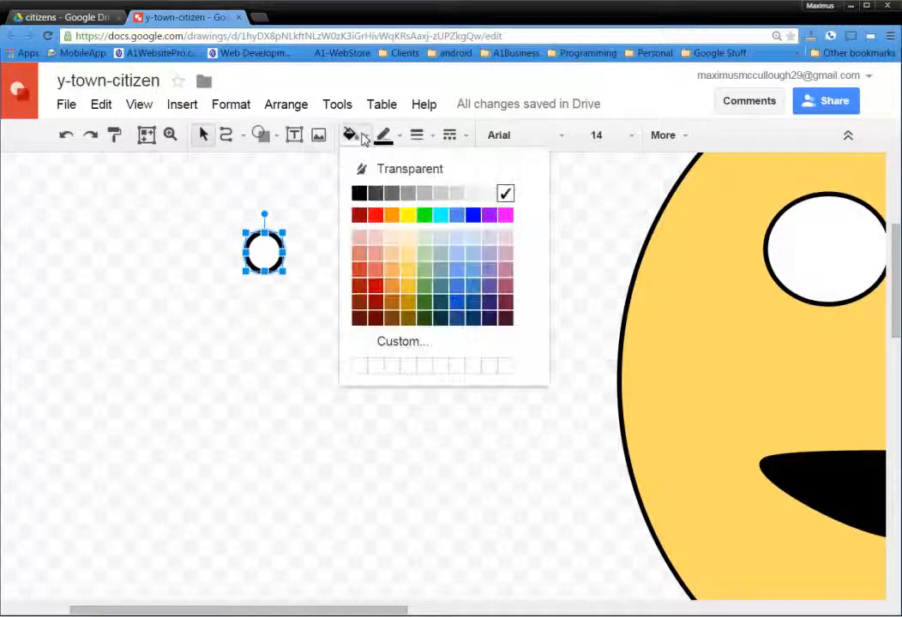
{"action": "left_click", "coordinate": [359, 193]}
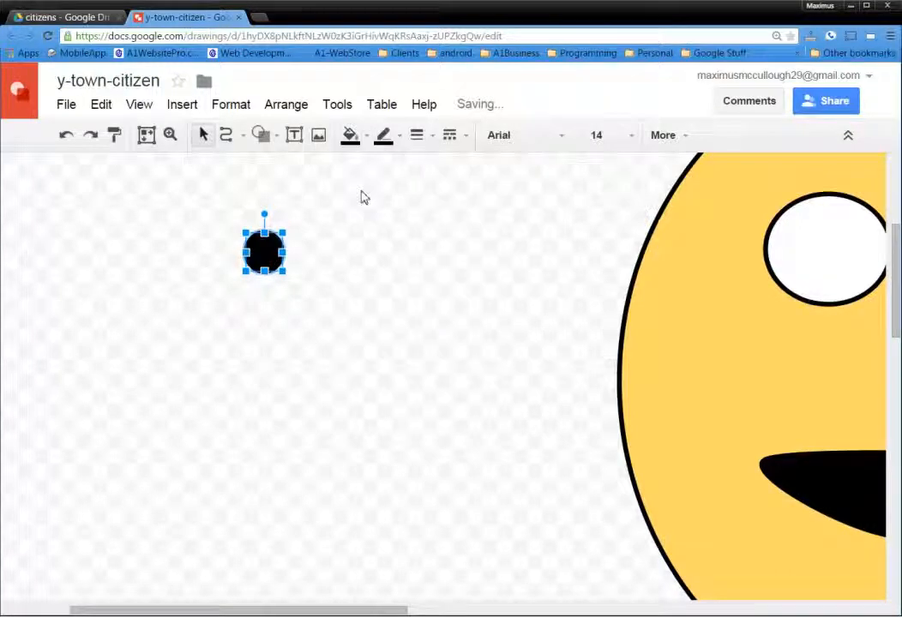
Make the pupil's outline transparent and place the pupil at the centre of the white eye.
{"action": "left_click", "coordinate": [395, 145]}
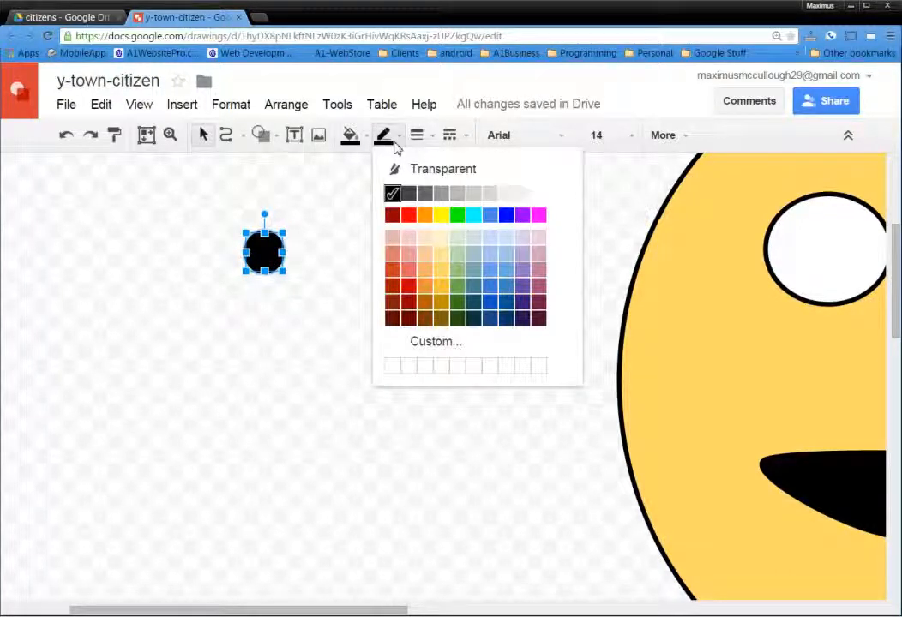
{"action": "left_click", "coordinate": [407, 173]}
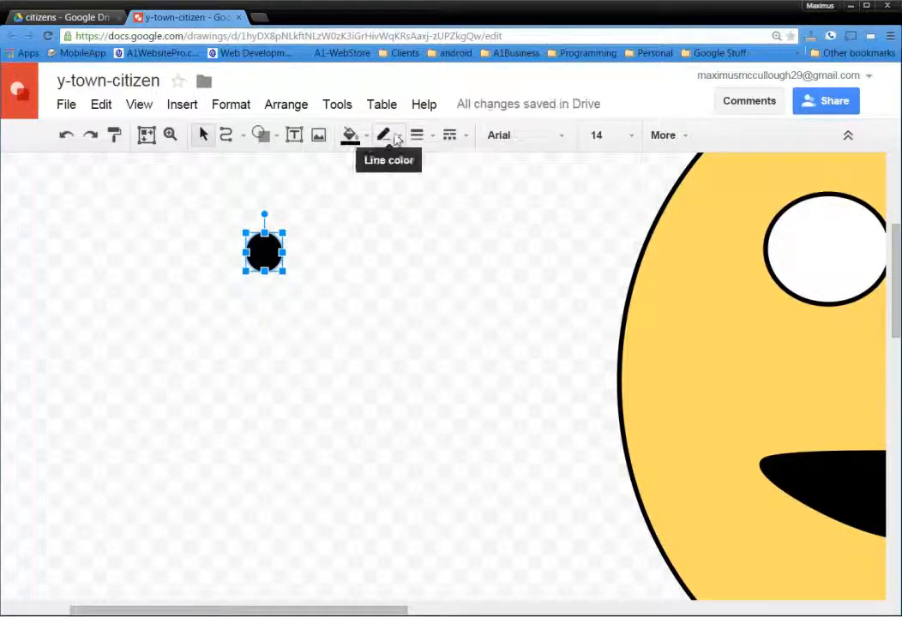
{"action": "left_click", "coordinate": [383, 137]}
{"action": "left_click", "coordinate": [427, 172]}
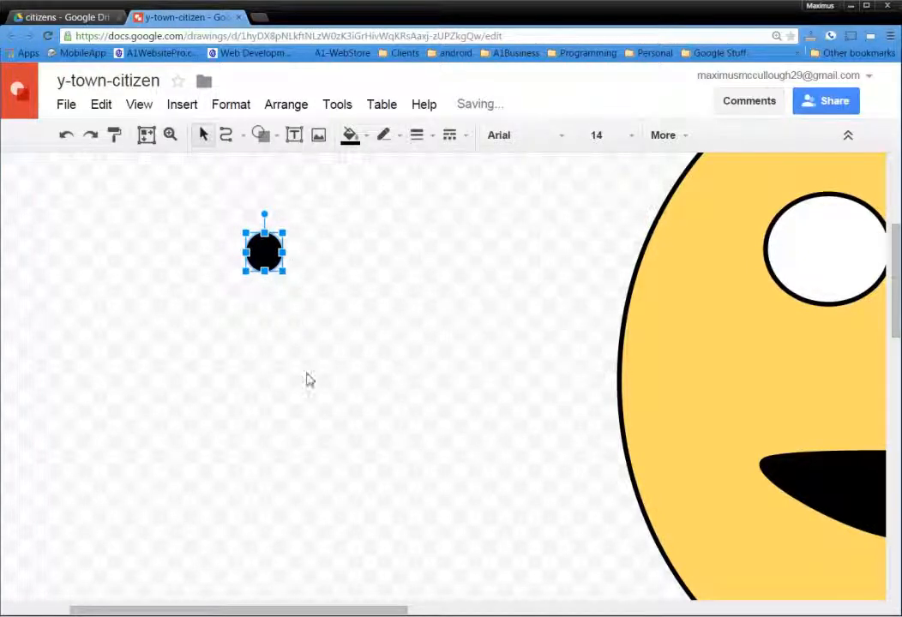
{"action": "left_click_drag", "start_coordinate": [390, 612], "coordinate": [425, 611]}
{"action": "left_click_drag", "start_coordinate": [339, 254], "coordinate": [771, 253]}
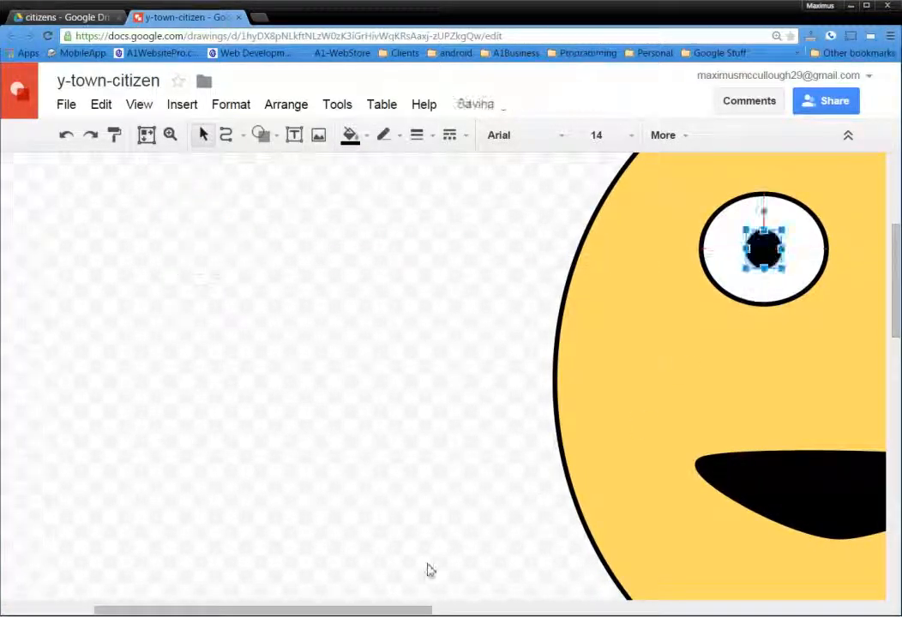
Group the pupil with the white eye and place a duplicate level with it on the opposite side of the face.
{"action": "left_click_drag", "start_coordinate": [386, 611], "coordinate": [527, 602]}
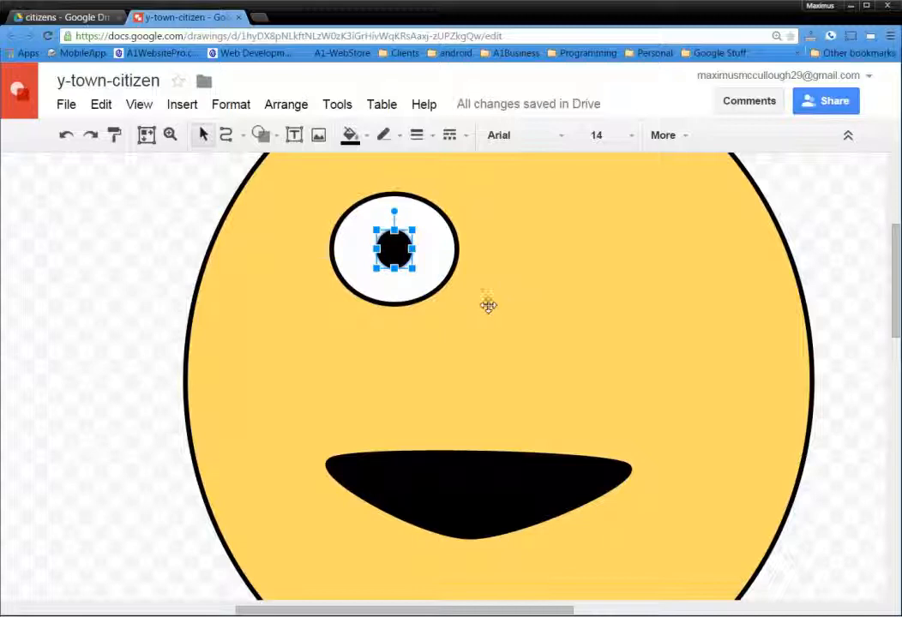
{"action": "left_click", "coordinate": [434, 256]}
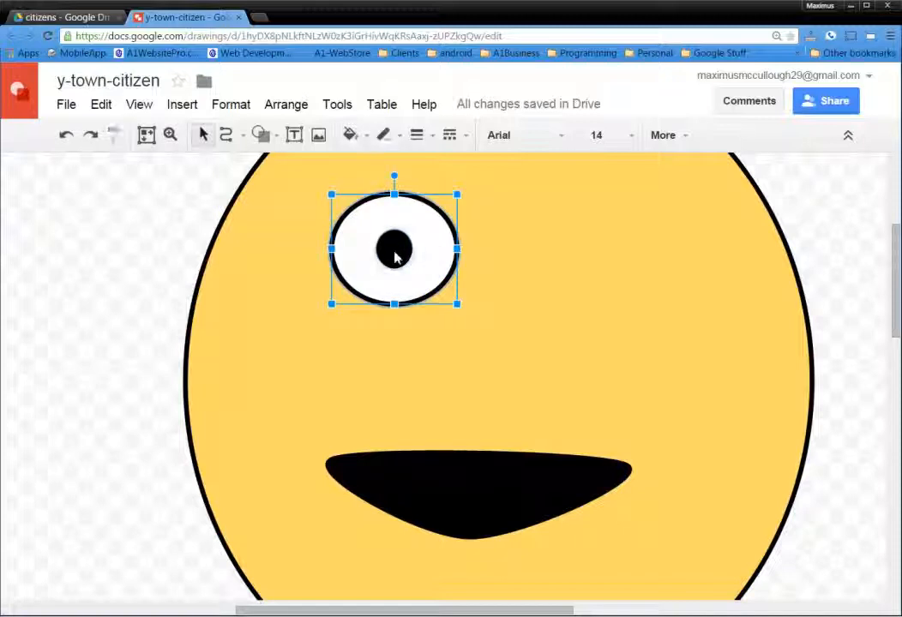
{"action": "right_click", "coordinate": [419, 243]}
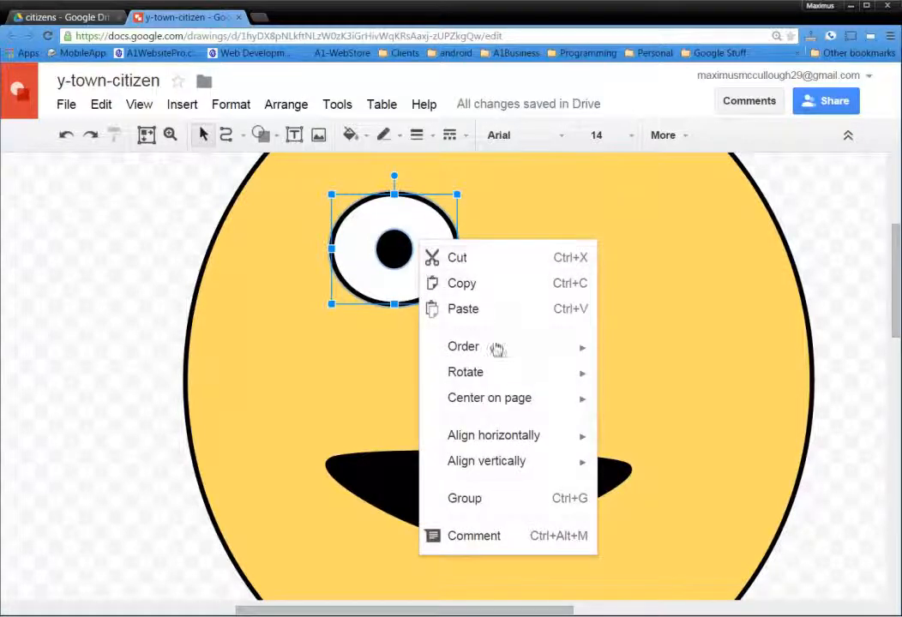
{"action": "left_click", "coordinate": [489, 505]}
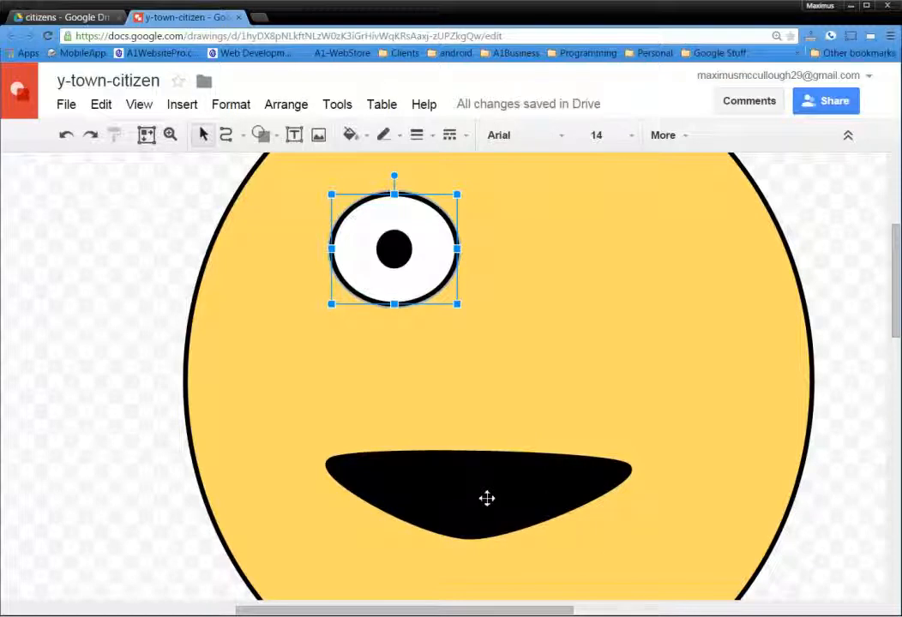
{"action": "key", "text": "ctrl+d"}
{"action": "left_click_drag", "start_coordinate": [462, 318], "coordinate": [629, 283]}
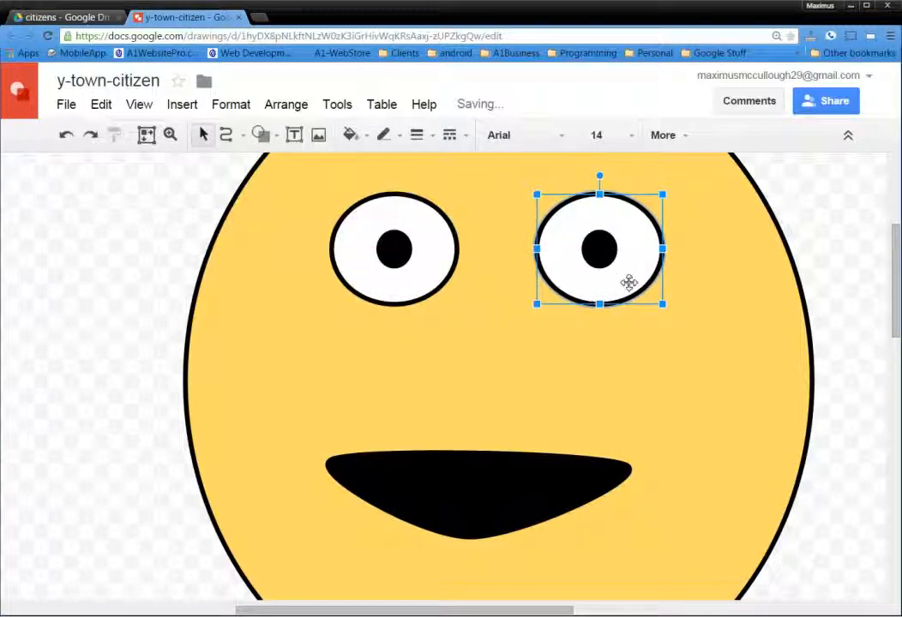
Draw an open, L-shaped nose with the Curve tool between the eyes and the mouth.
{"action": "left_click", "coordinate": [244, 141]}
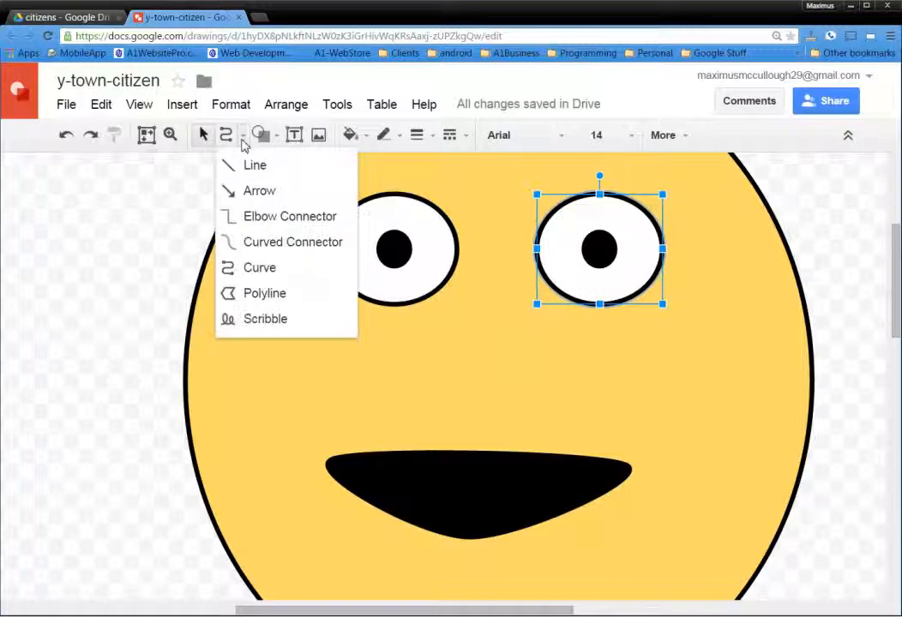
{"action": "left_click", "coordinate": [257, 269]}
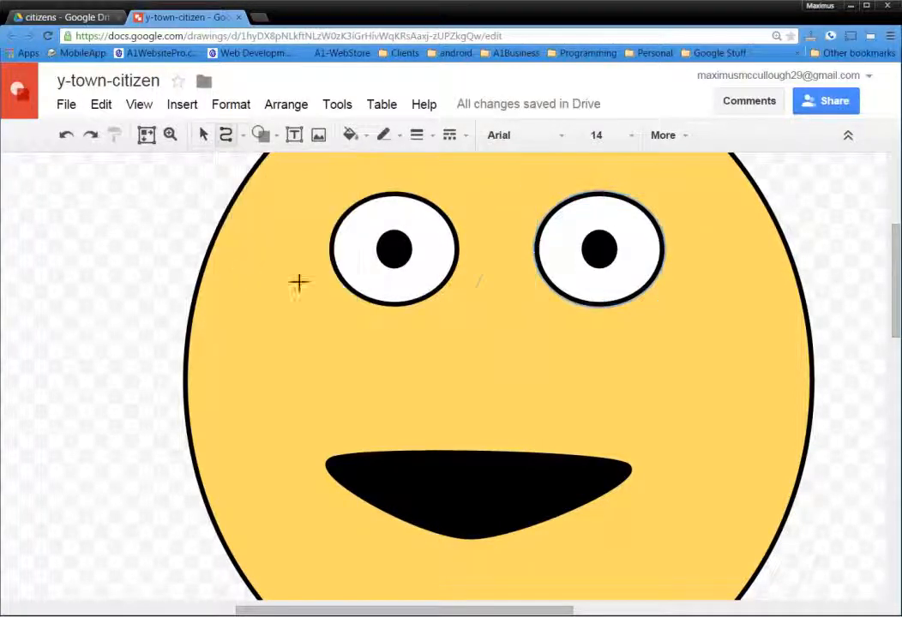
{"action": "left_click", "coordinate": [484, 274]}
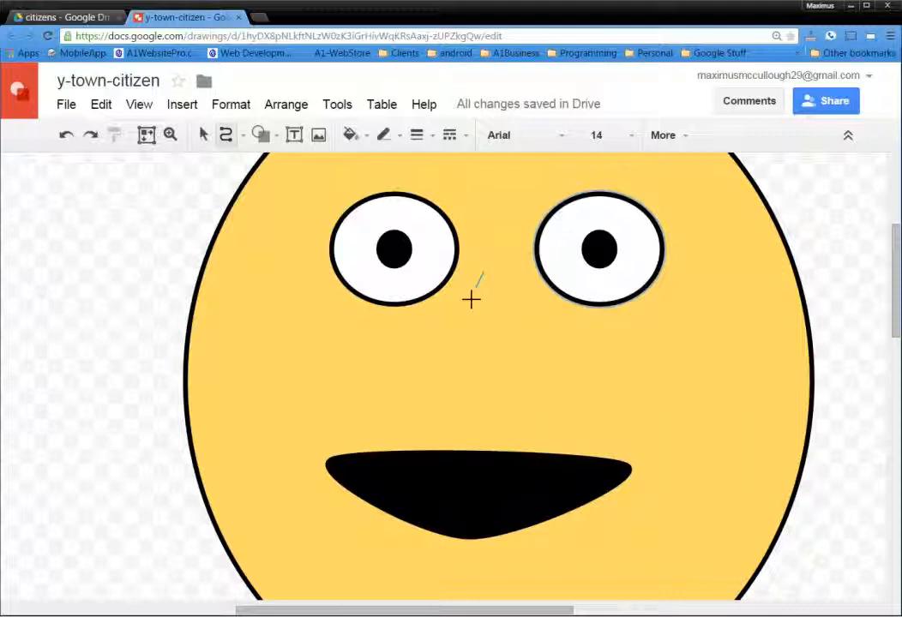
{"action": "left_click", "coordinate": [432, 342]}
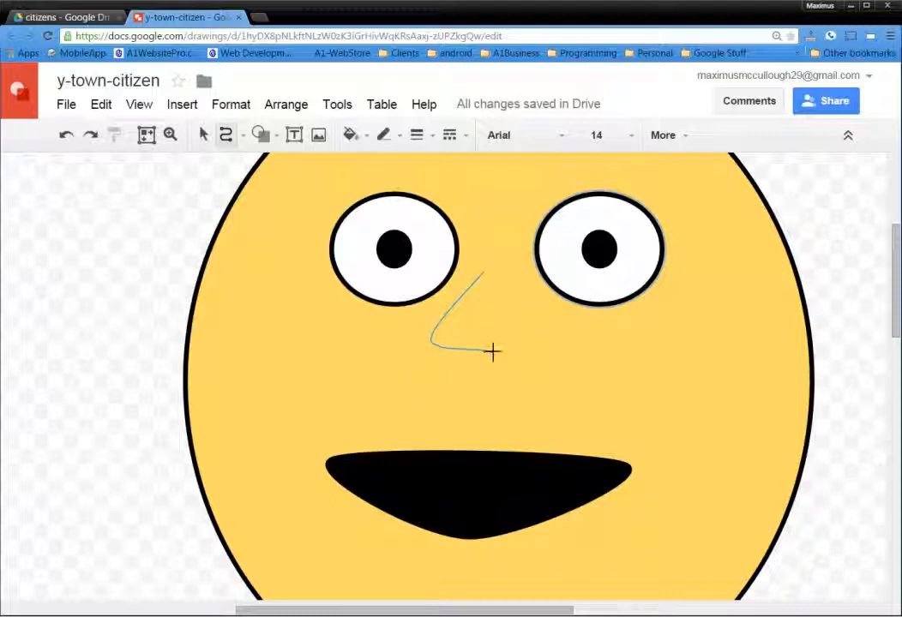
{"action": "double_click", "coordinate": [496, 352]}
{"action": "left_click", "coordinate": [276, 294]}
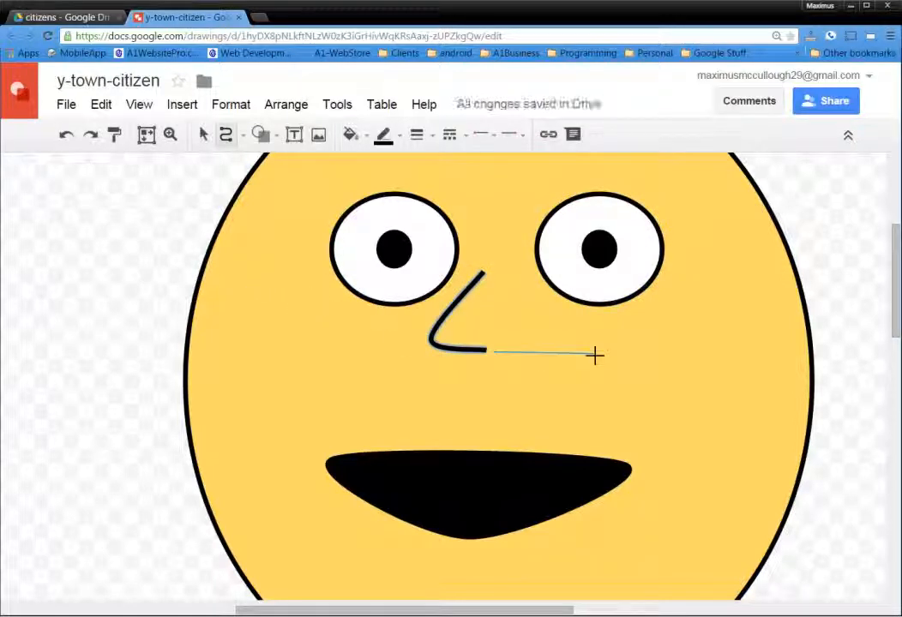
Undo and redo the nose curve twice.
{"action": "key", "text": "ctrl+z"}
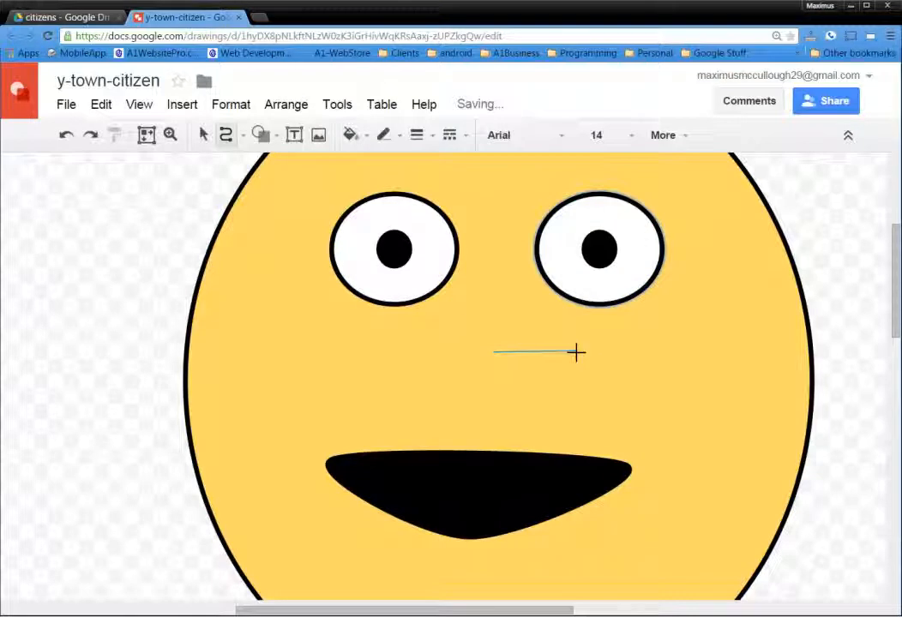
{"action": "key", "text": "ctrl+y"}
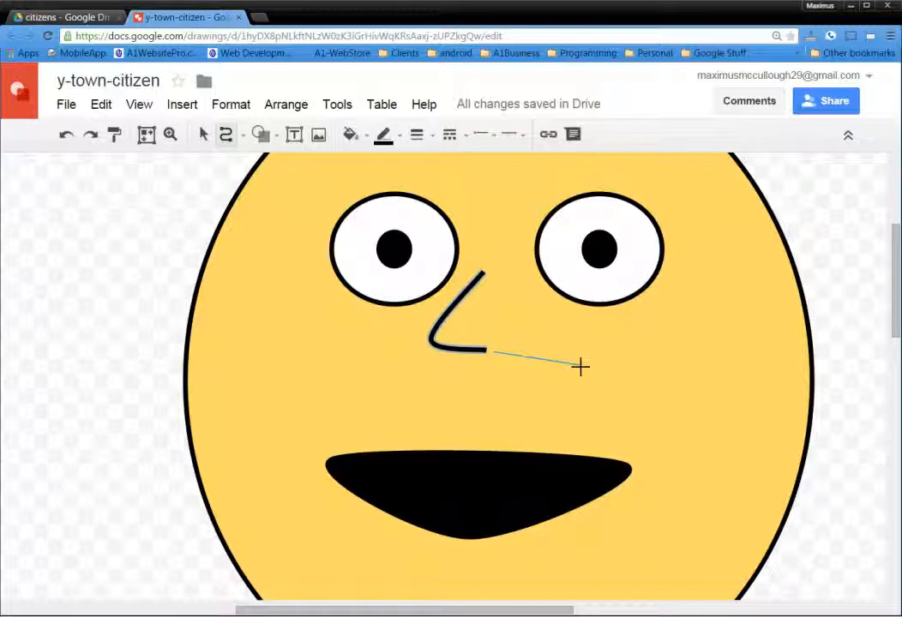
{"action": "key", "text": "ctrl+z"}
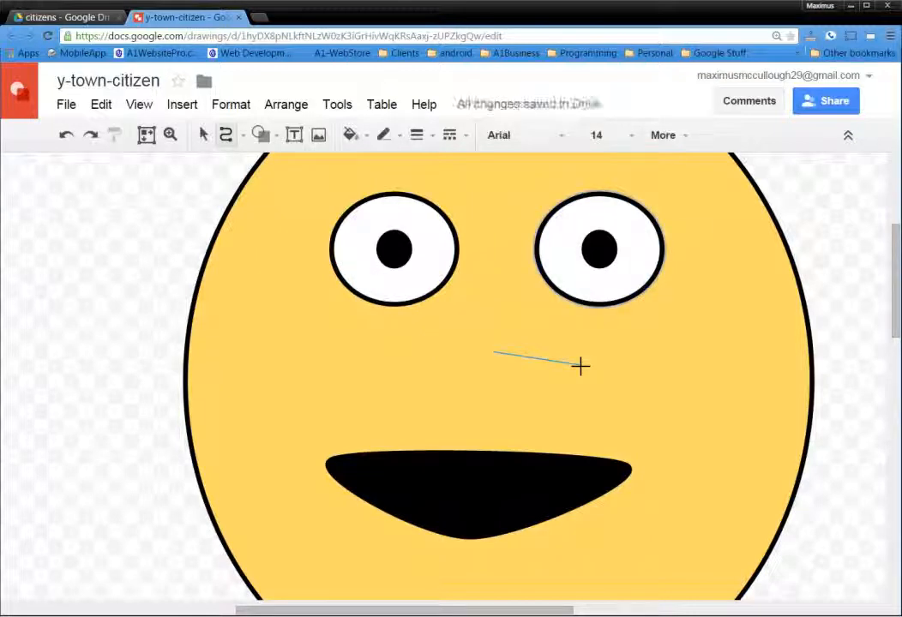
{"action": "key", "text": "ctrl+y"}
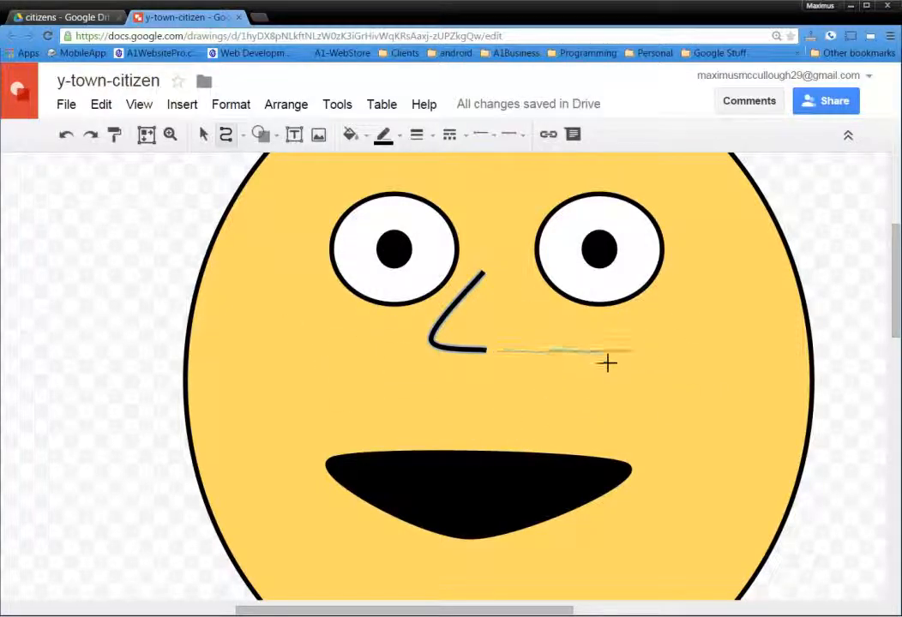
Discard the stray curve segment started at the nose and switch to the Line tool.
{"action": "key", "text": "Escape"}
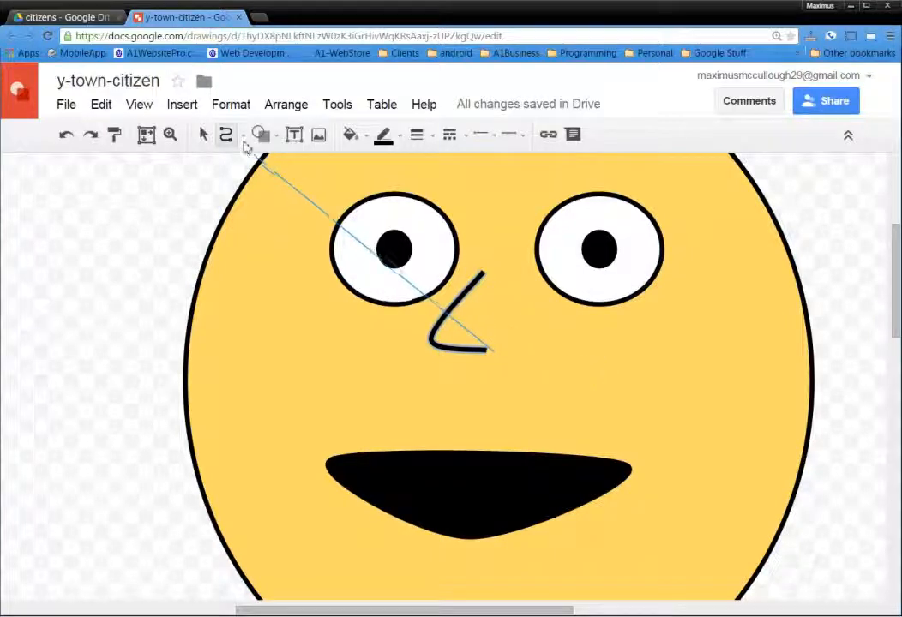
{"action": "left_click", "coordinate": [243, 135]}
{"action": "left_click", "coordinate": [249, 165]}
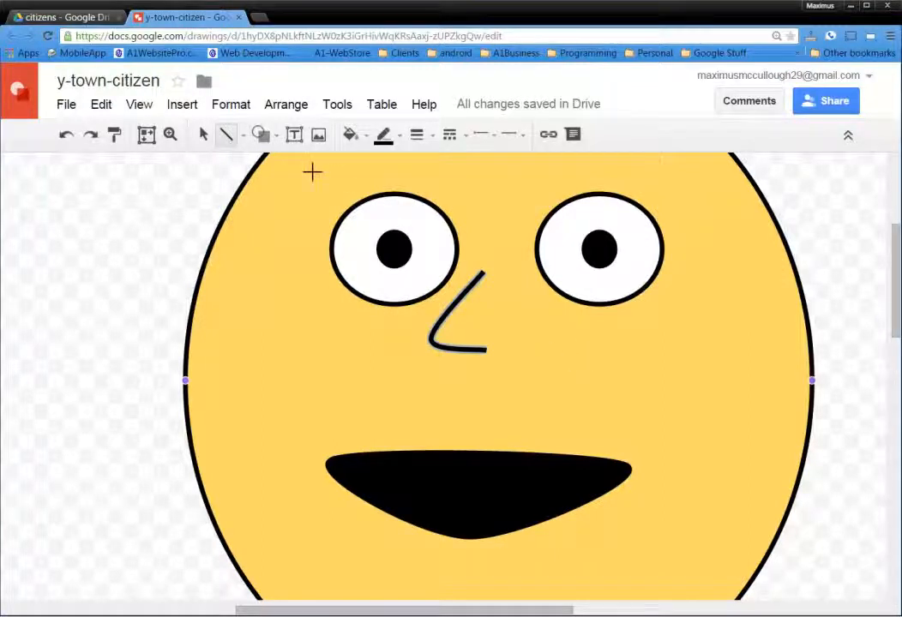
Zoom the drawing out and in around the face, ending with the whole page in view.
{"action": "left_click", "coordinate": [170, 135]}
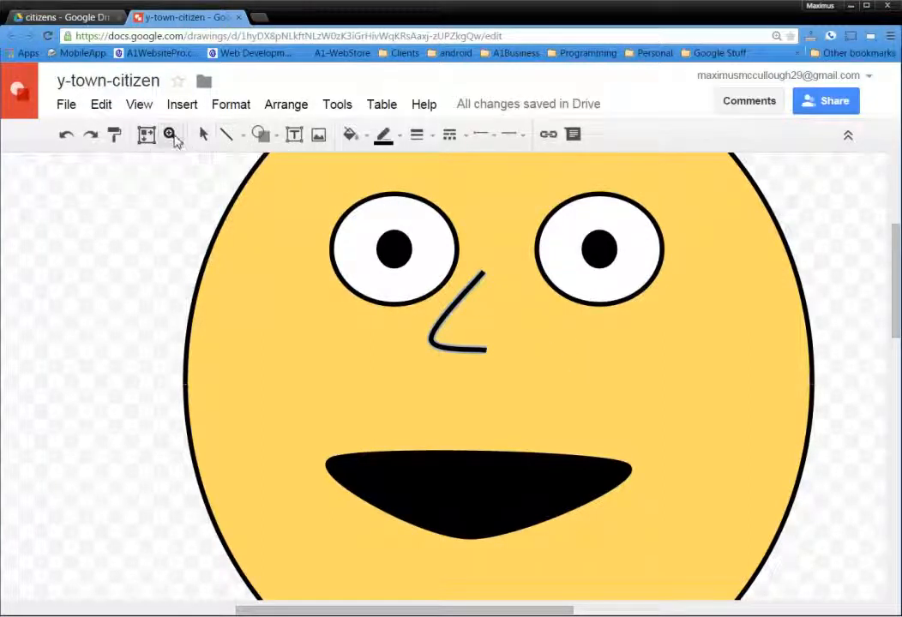
{"action": "left_click", "coordinate": [273, 245], "text": "shift"}
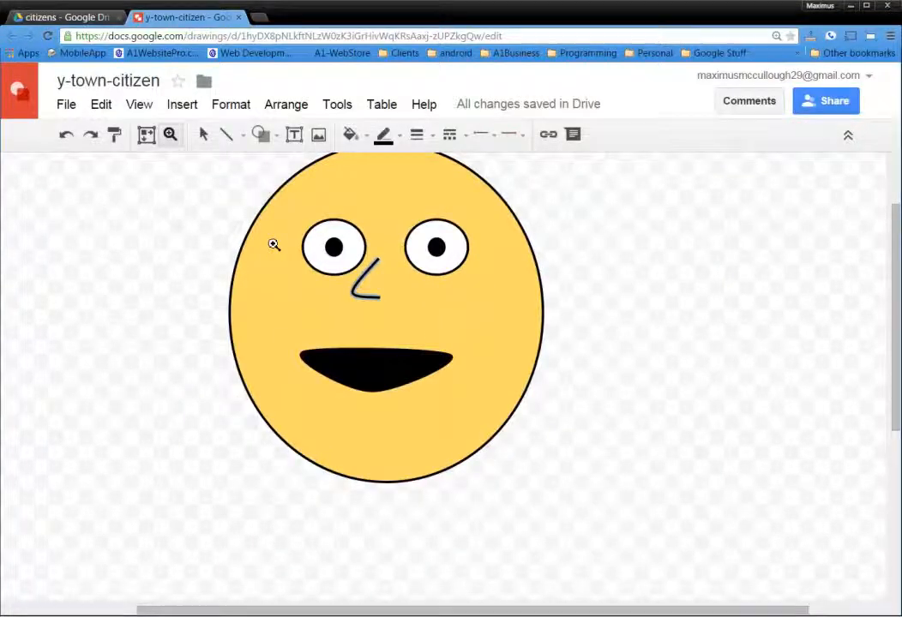
{"action": "left_click", "coordinate": [274, 245]}
{"action": "left_click", "coordinate": [274, 245]}
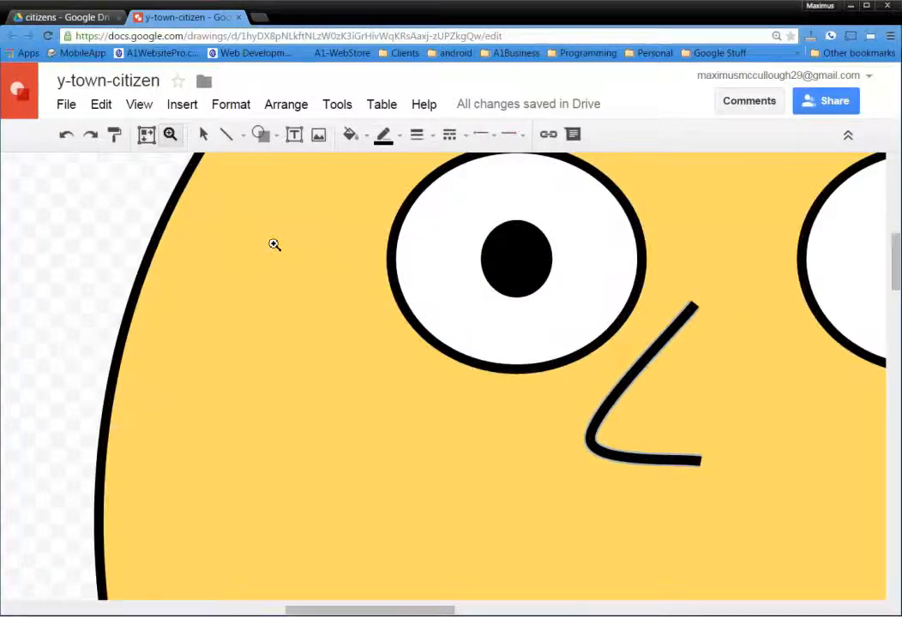
{"action": "left_click", "coordinate": [274, 245], "text": "shift"}
{"action": "left_click", "coordinate": [273, 245], "text": "shift"}
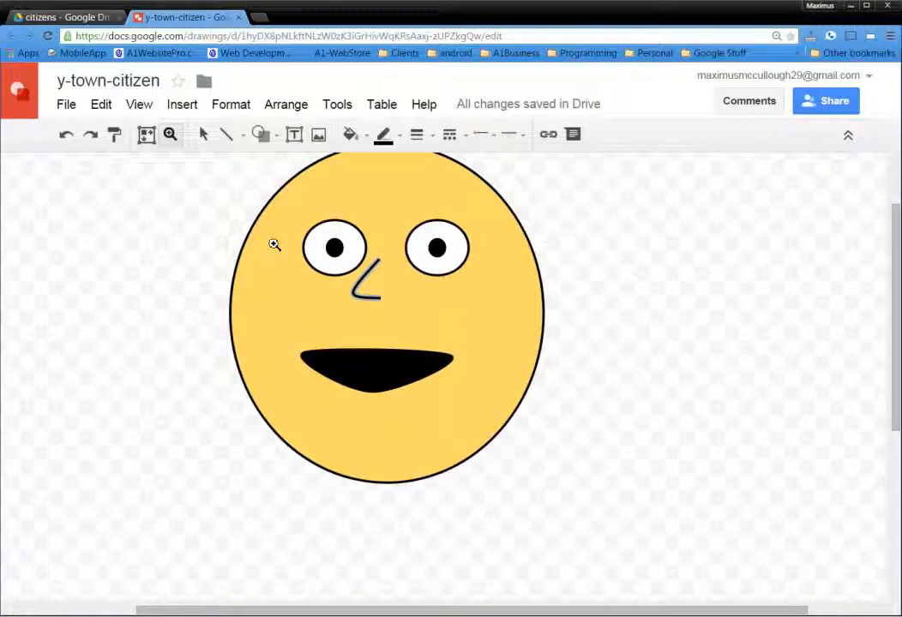
{"action": "left_click", "coordinate": [274, 245], "text": "shift"}
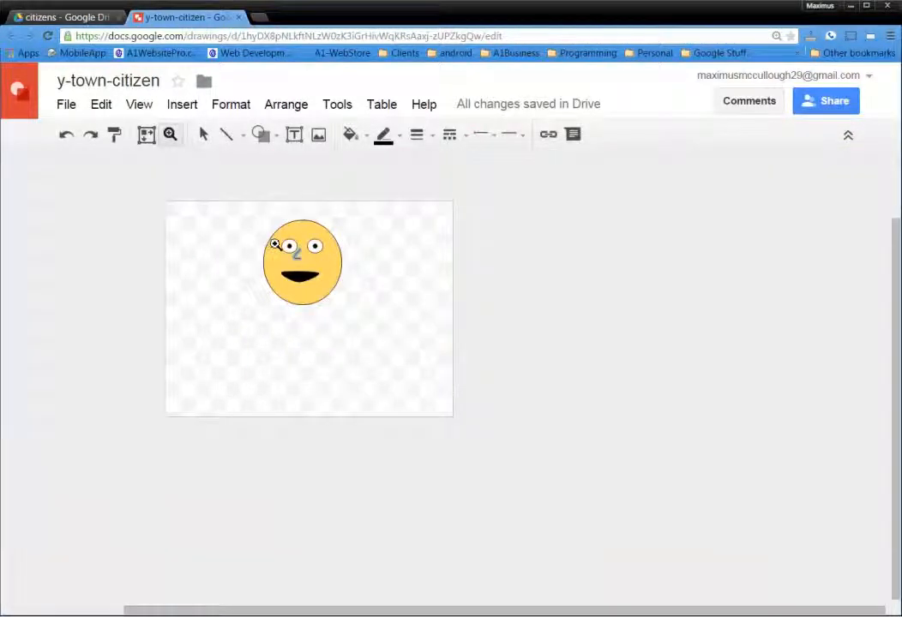
Draw a tall, narrow torso directly below the head with the Snip Same Side Corner Rectangle shape.
{"action": "left_click", "coordinate": [274, 138]}
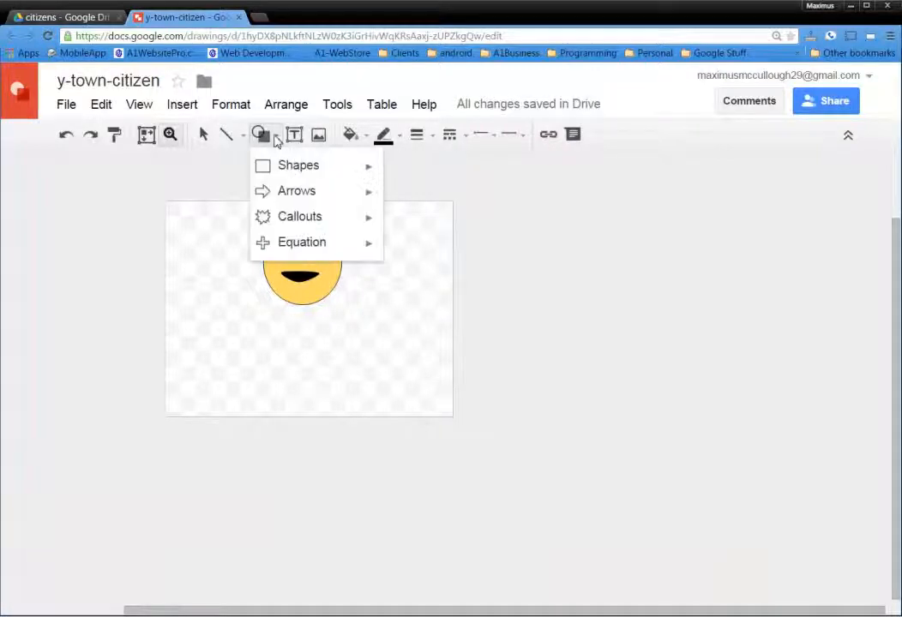
{"action": "mouse_move", "coordinate": [291, 173]}
{"action": "left_click", "coordinate": [400, 175]}
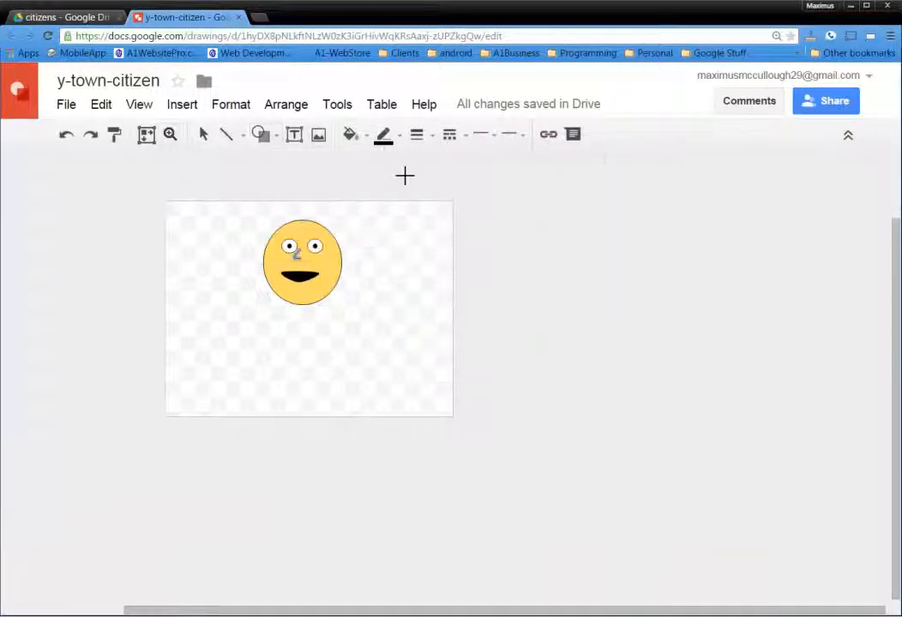
{"action": "left_click", "coordinate": [272, 137]}
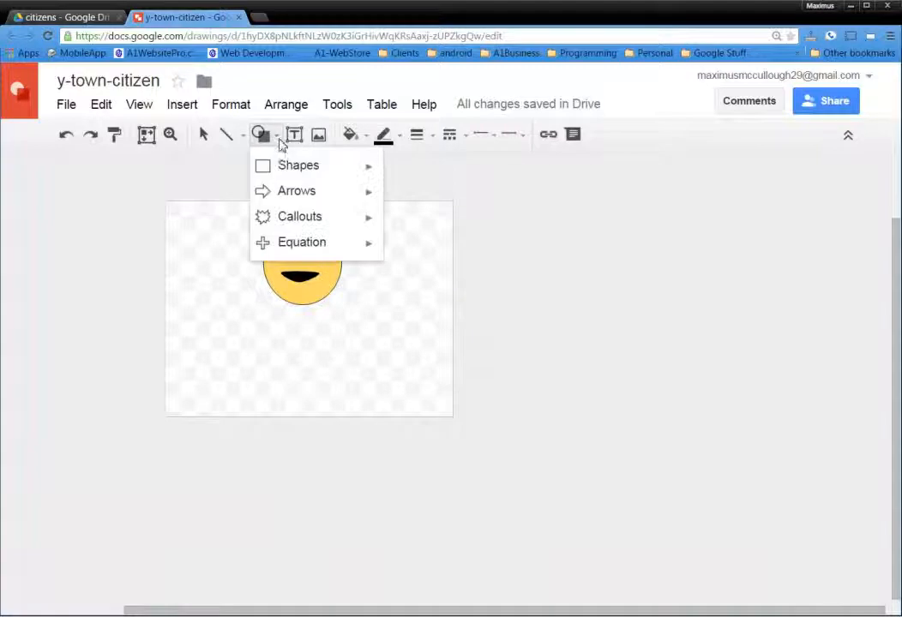
{"action": "mouse_move", "coordinate": [326, 174]}
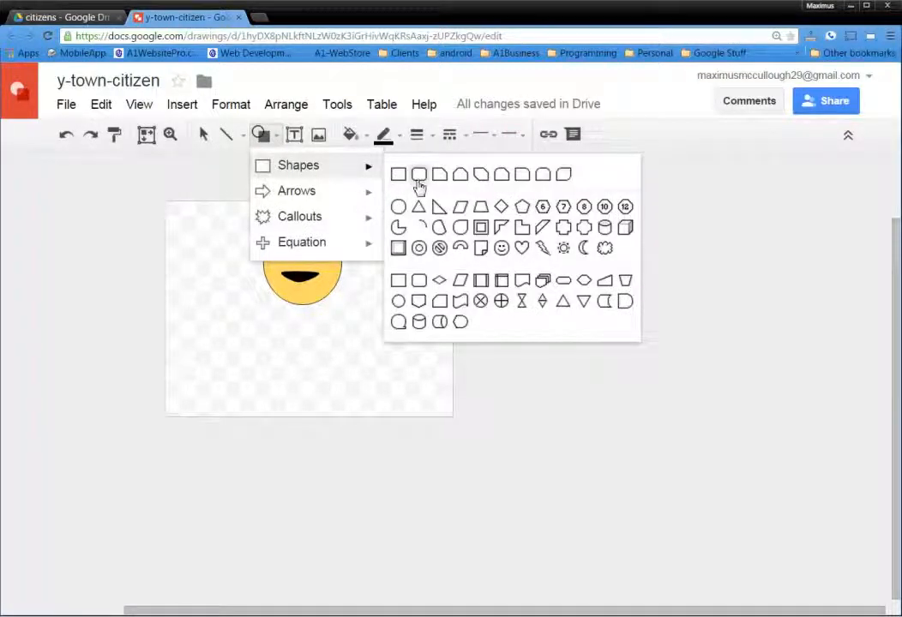
{"action": "left_click", "coordinate": [463, 178]}
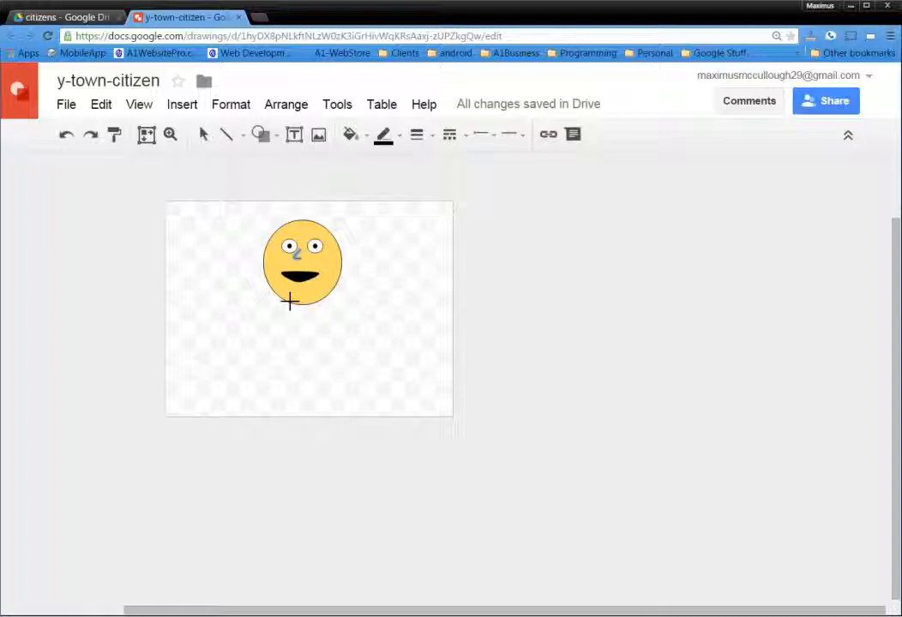
{"action": "left_click_drag", "start_coordinate": [289, 298], "coordinate": [319, 372]}
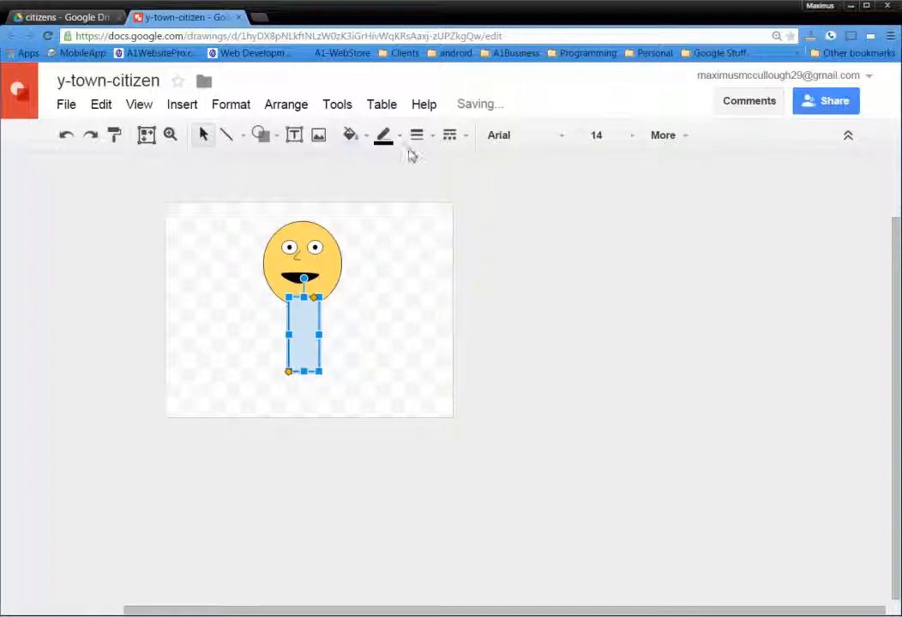
Fill the torso with the darkest yellow-brown and set its outline weight to 3px.
{"action": "left_click", "coordinate": [367, 140]}
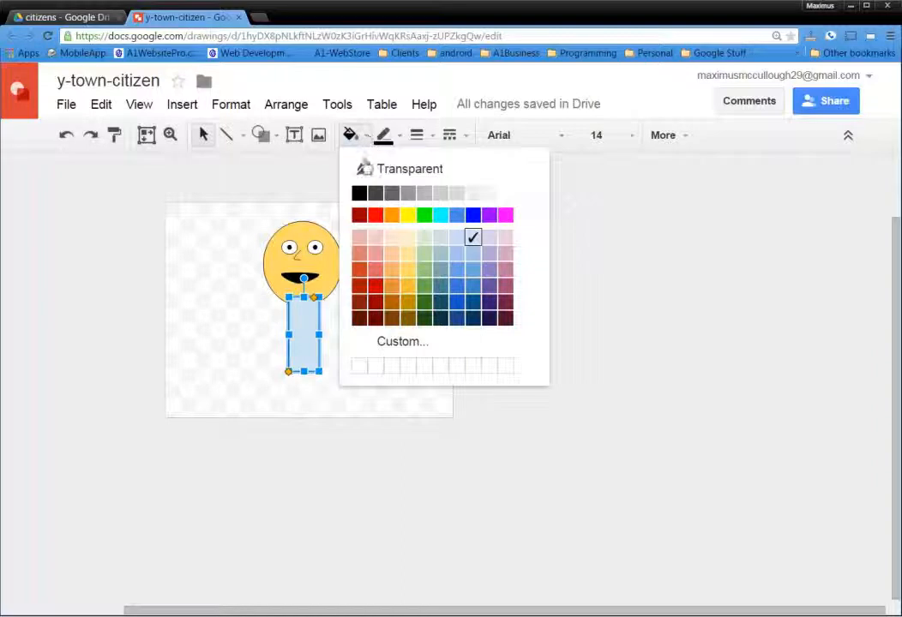
{"action": "left_click", "coordinate": [408, 316]}
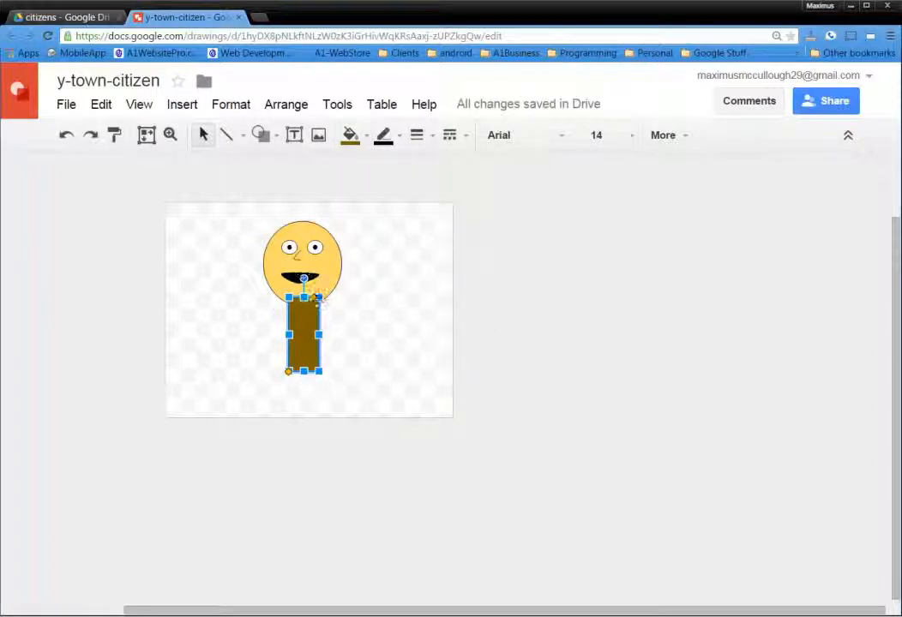
{"action": "left_click", "coordinate": [428, 137]}
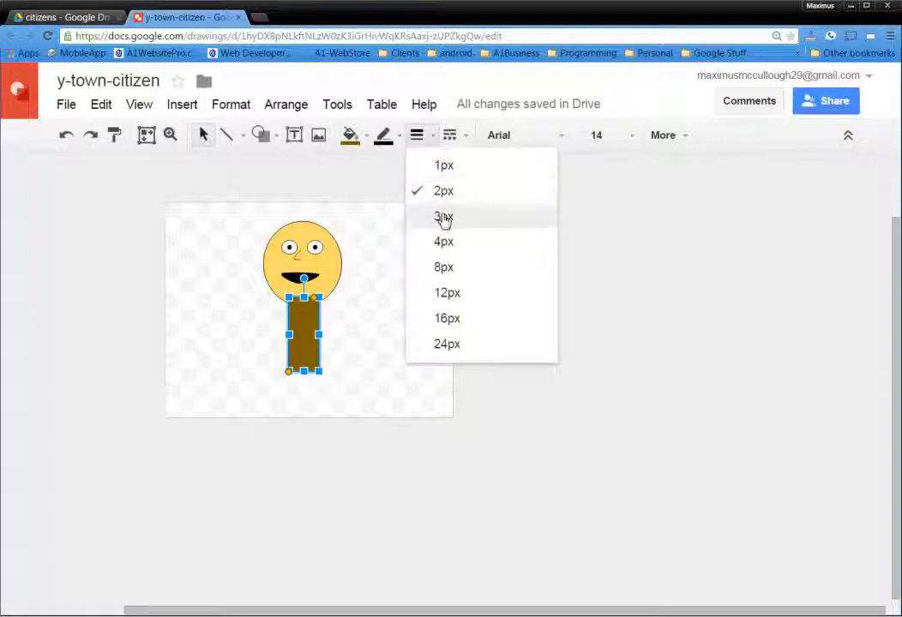
{"action": "left_click", "coordinate": [444, 217]}
{"action": "left_click", "coordinate": [387, 344]}
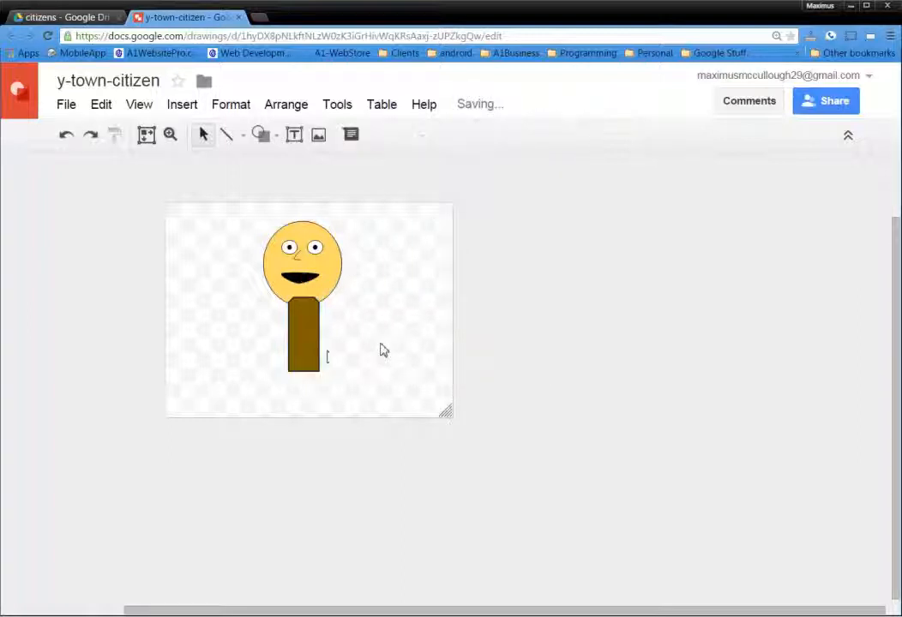
Nudge the torso down and slightly left so its top edge meets the bottom of the head.
{"action": "left_click", "coordinate": [309, 339]}
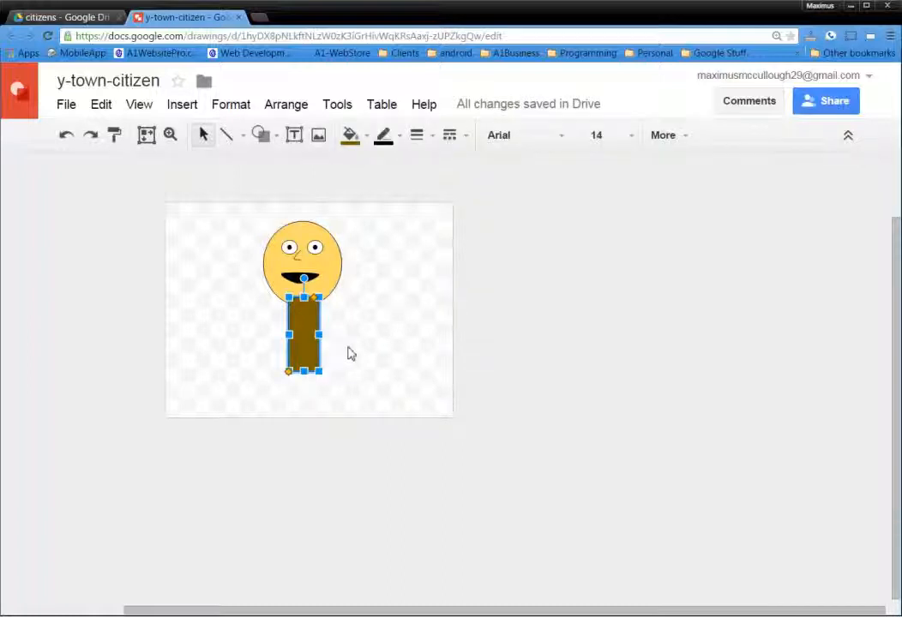
{"action": "key", "text": "Down"}
{"action": "key", "text": "Down"}
{"action": "key", "text": "Down"}
{"action": "key", "text": "Down"}
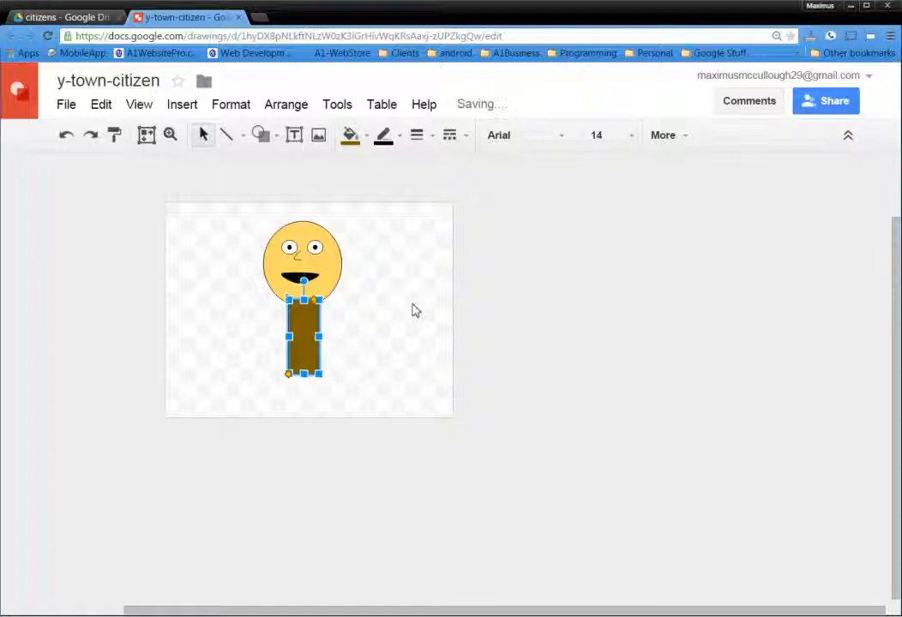
{"action": "key", "text": "Left"}
{"action": "key", "text": "Down"}
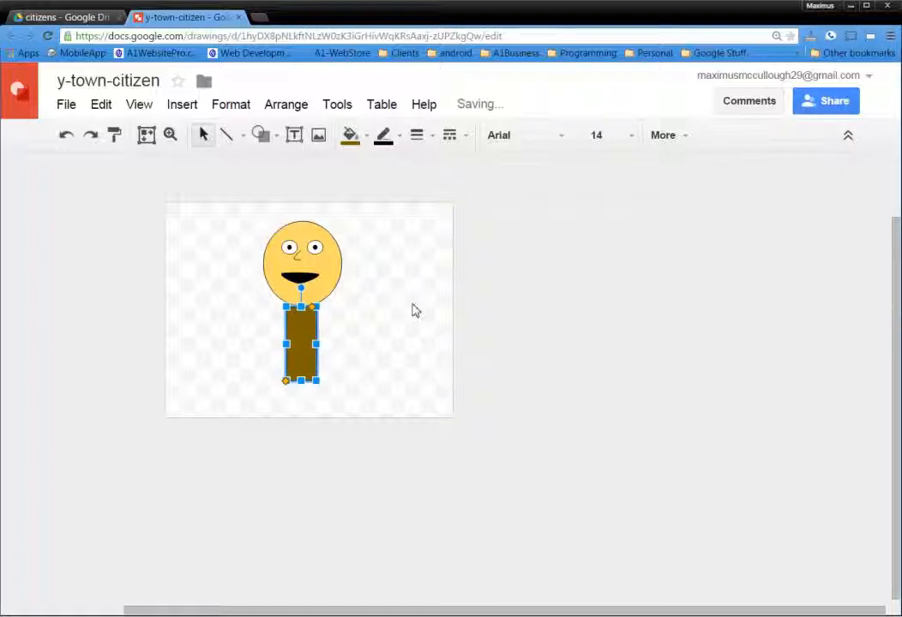
{"action": "left_click", "coordinate": [590, 342]}
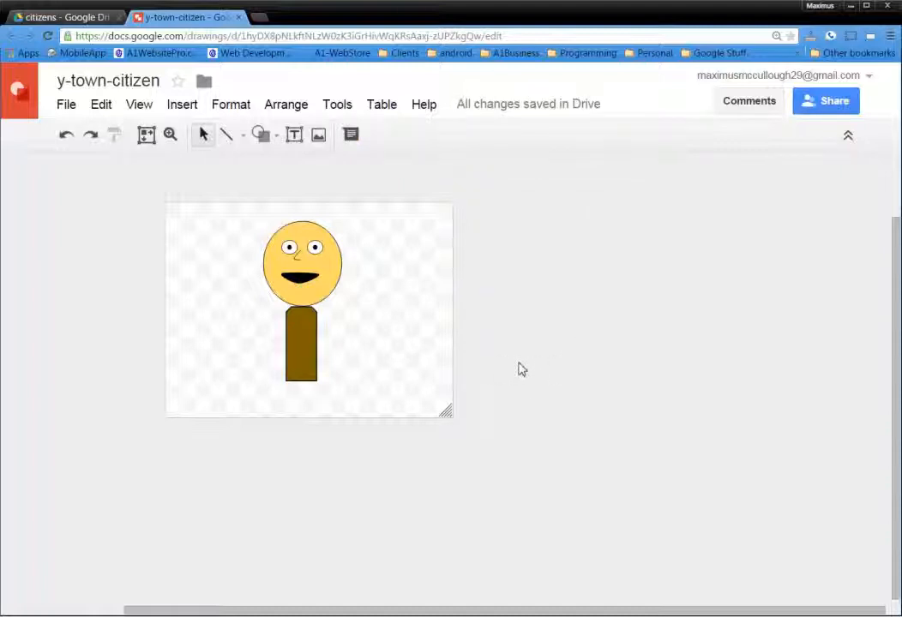
Draw a small horizontal rectangle for an arm in the empty area left of the torso.
{"action": "left_click", "coordinate": [273, 140]}
{"action": "mouse_move", "coordinate": [303, 175]}
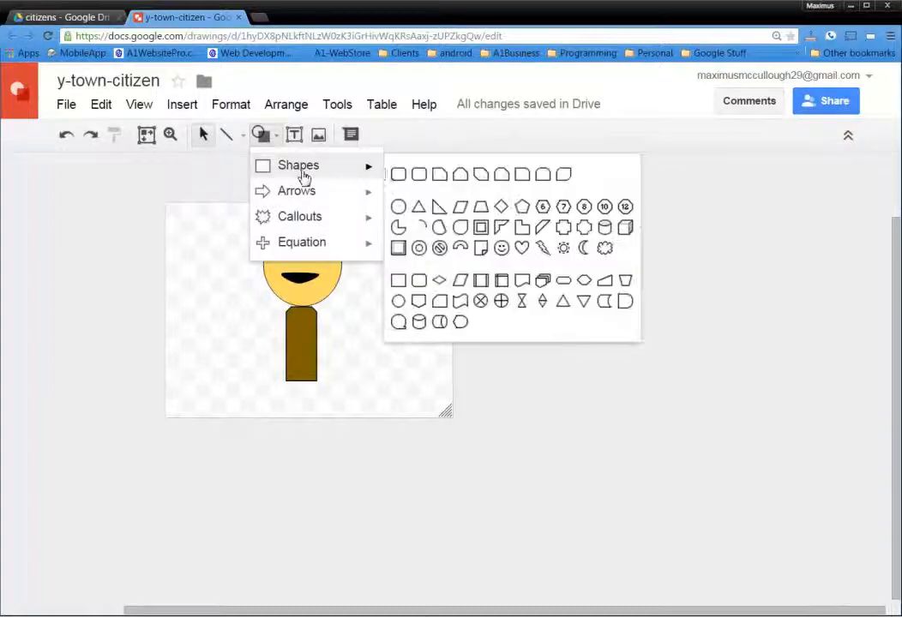
{"action": "left_click", "coordinate": [399, 175]}
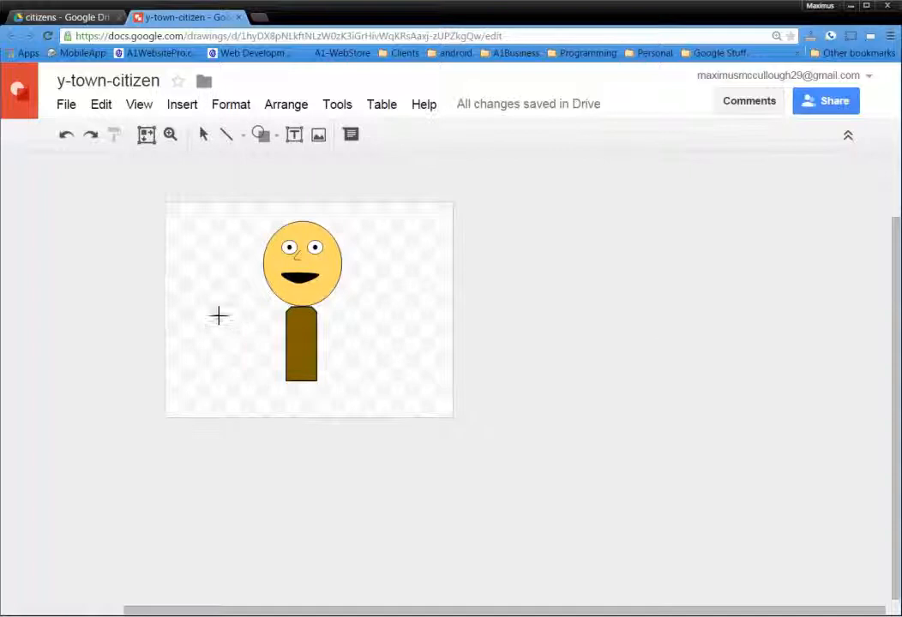
{"action": "left_click_drag", "start_coordinate": [205, 317], "coordinate": [253, 331]}
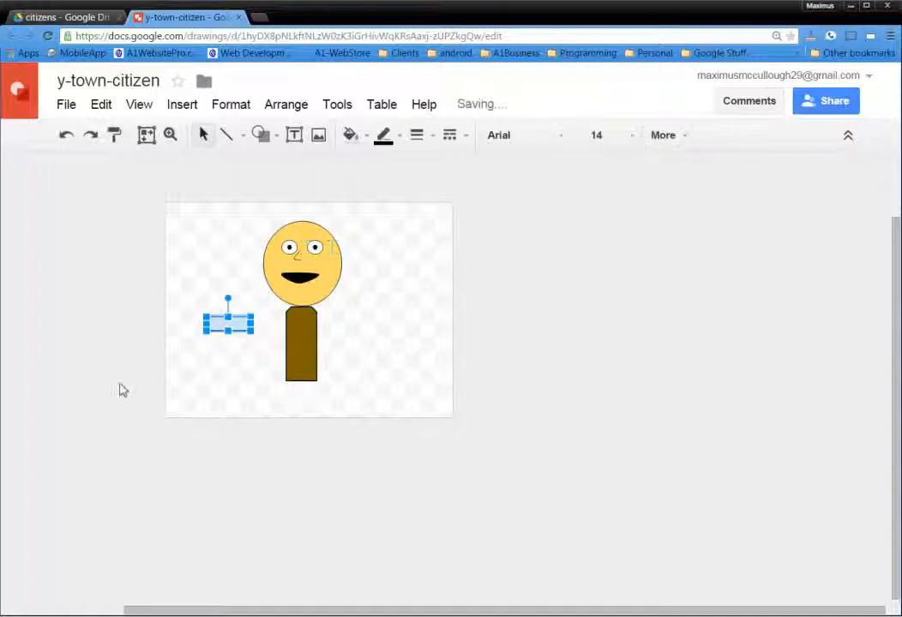
Fill the arm rectangle with the torso's dark yellow-brown and rotate it counterclockwise until it slants down to the left.
{"action": "left_click", "coordinate": [365, 137]}
{"action": "left_click", "coordinate": [406, 318]}
{"action": "left_click_drag", "start_coordinate": [227, 298], "coordinate": [207, 312]}
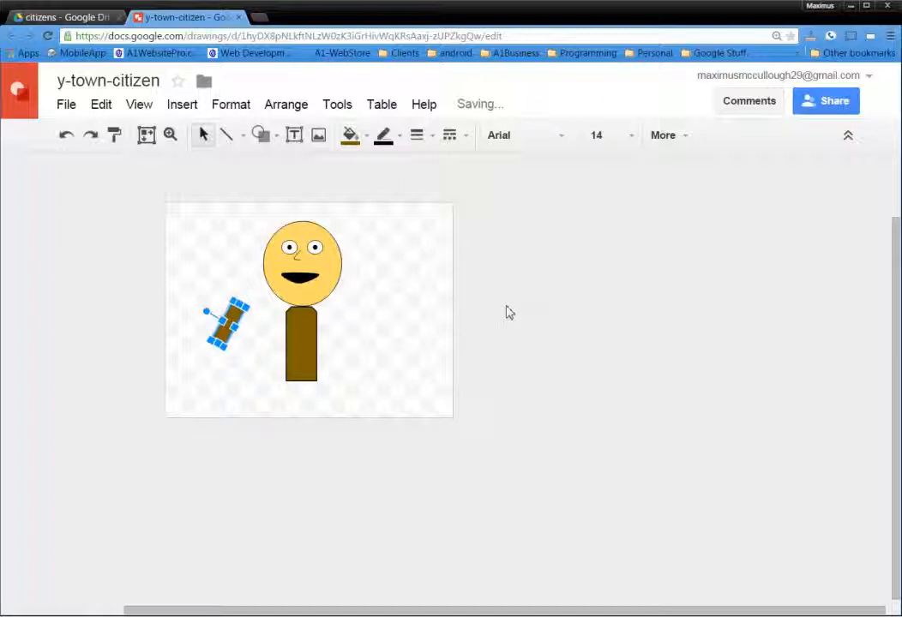
{"action": "left_click", "coordinate": [506, 313]}
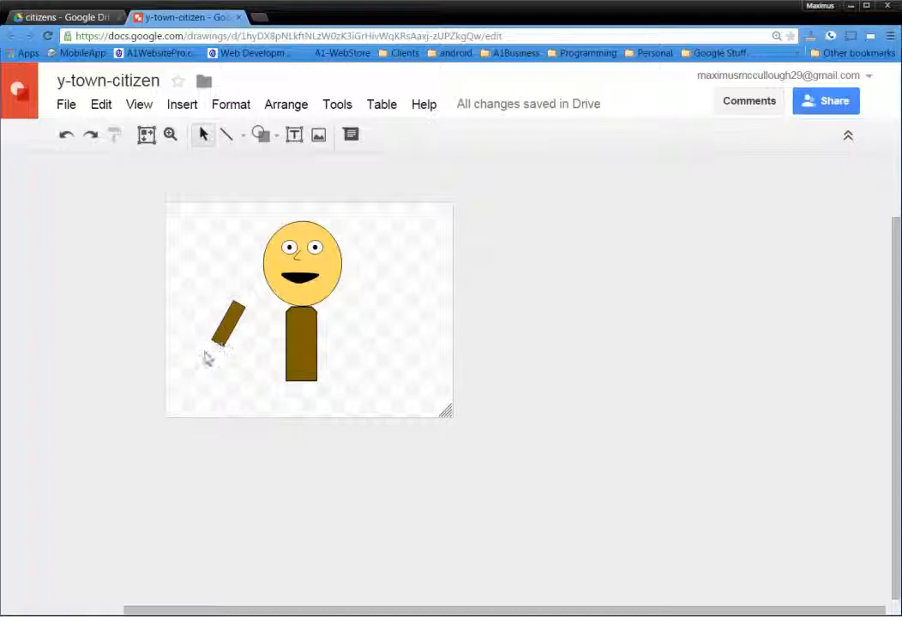
Draw a small oval hand at the arm's lower end and fill it with the head's yellow-orange.
{"action": "left_click", "coordinate": [258, 136]}
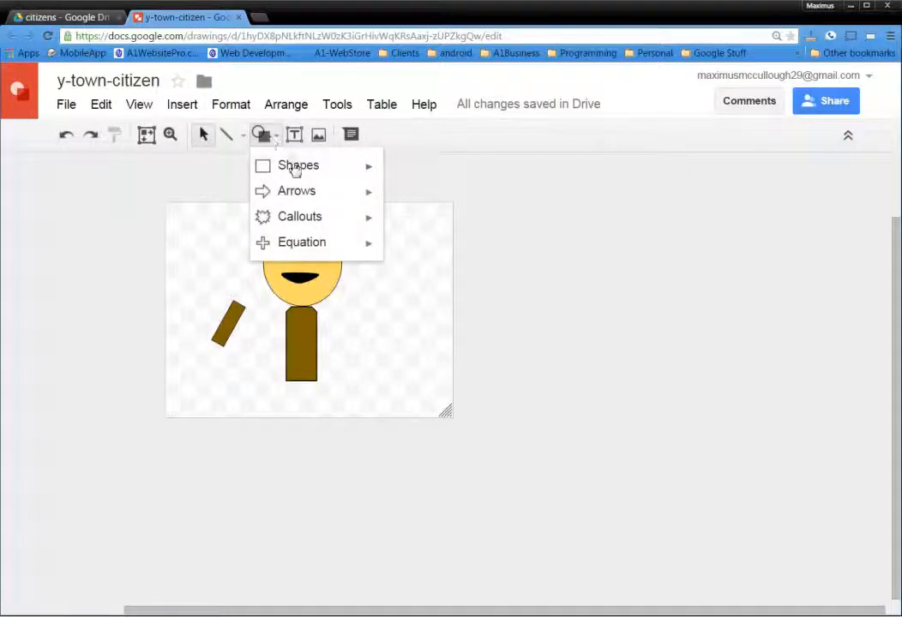
{"action": "mouse_move", "coordinate": [334, 171]}
{"action": "left_click", "coordinate": [398, 207]}
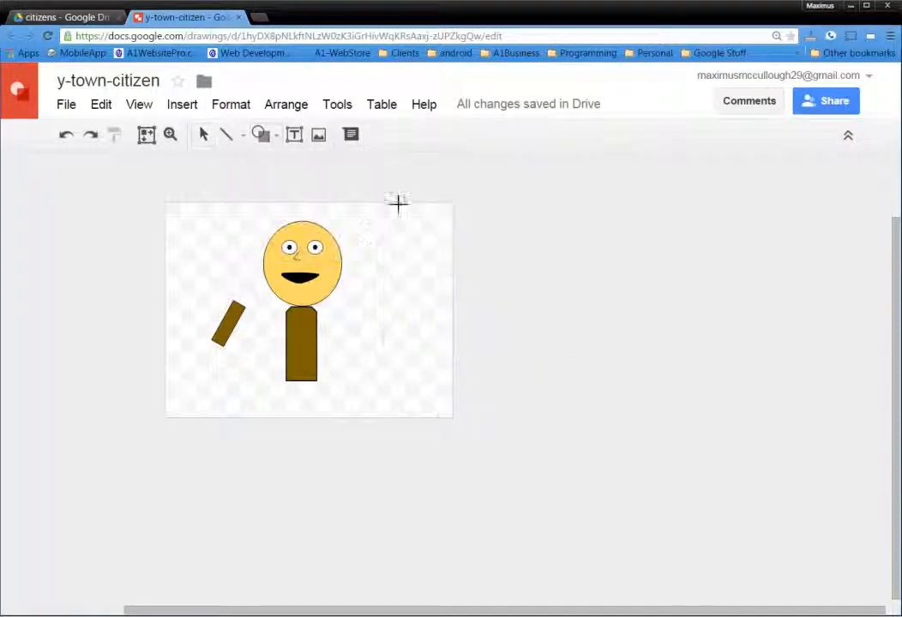
{"action": "left_click_drag", "start_coordinate": [205, 343], "coordinate": [222, 361]}
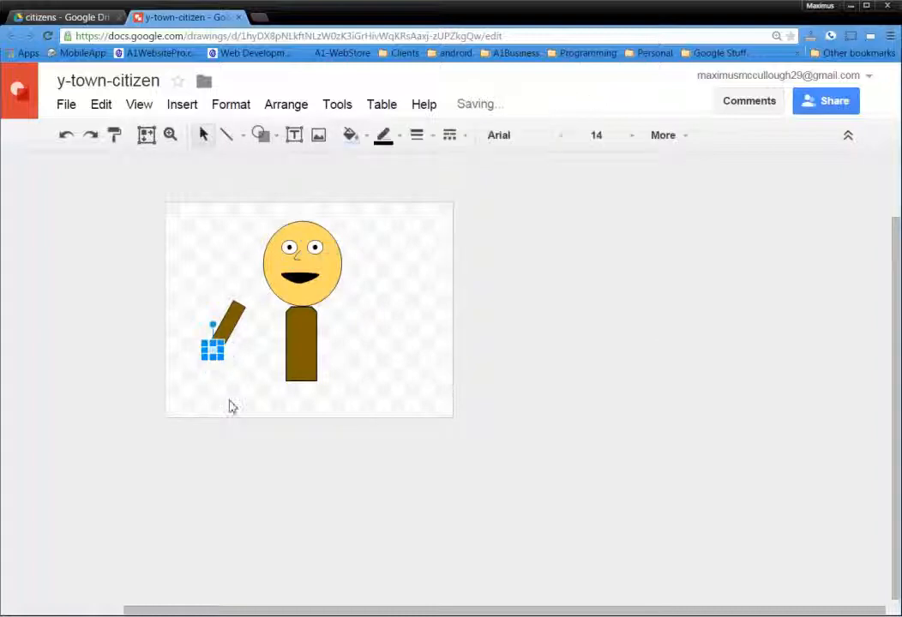
{"action": "left_click", "coordinate": [361, 144]}
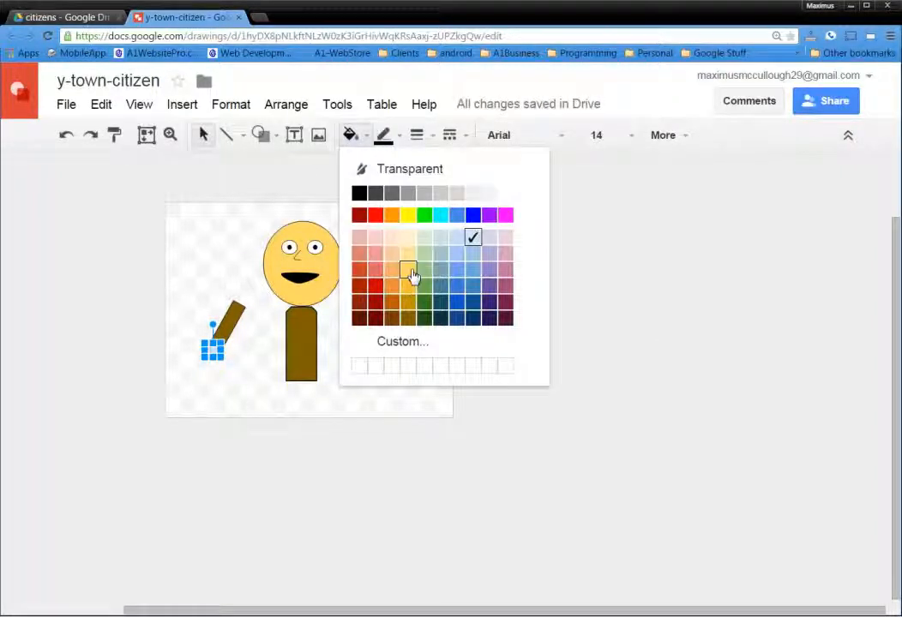
{"action": "left_click", "coordinate": [409, 270]}
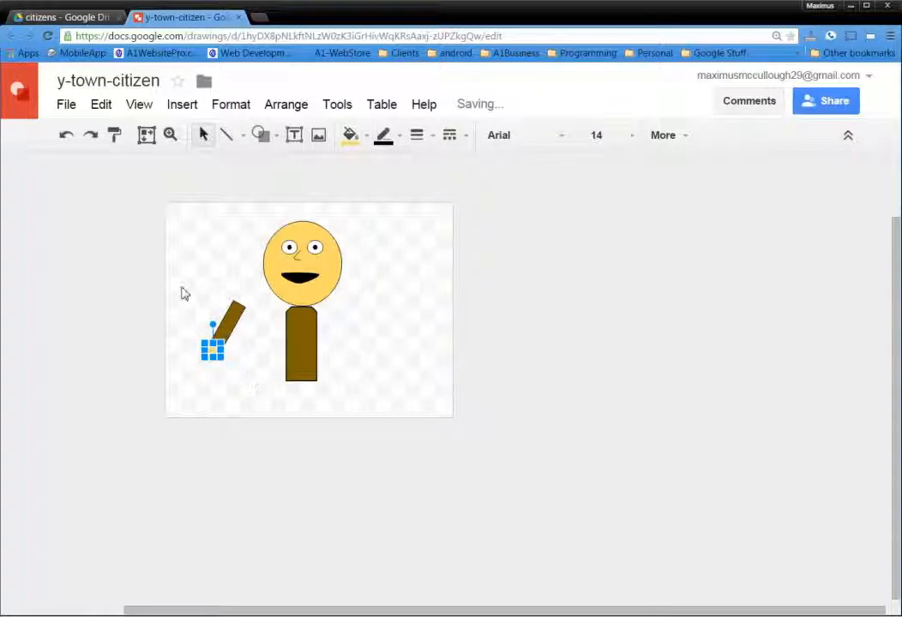
{"action": "left_click", "coordinate": [190, 309]}
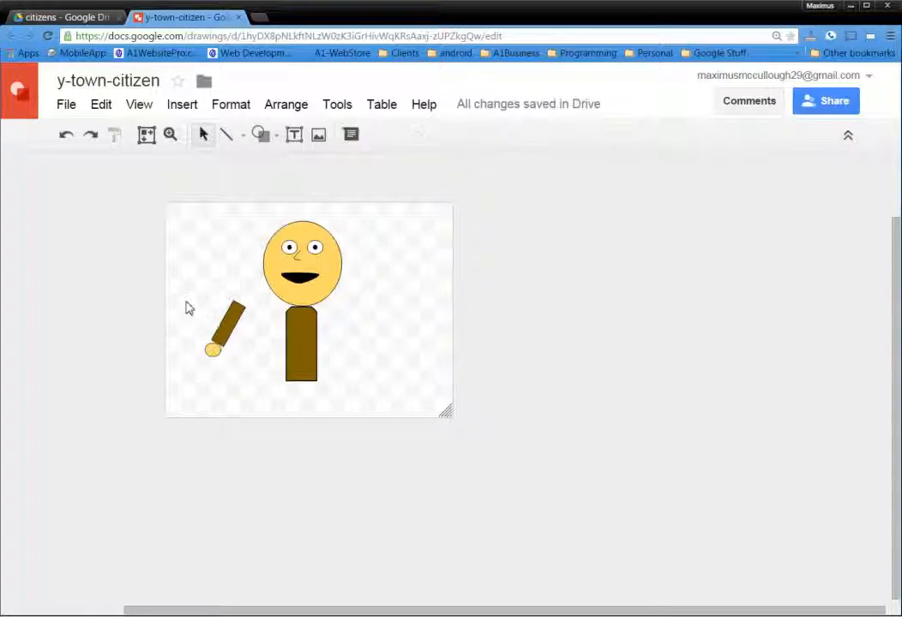
Group the arm with its hand and move the group onto the torso's left shoulder.
{"action": "left_click_drag", "start_coordinate": [194, 299], "coordinate": [247, 368]}
{"action": "right_click", "coordinate": [228, 332]}
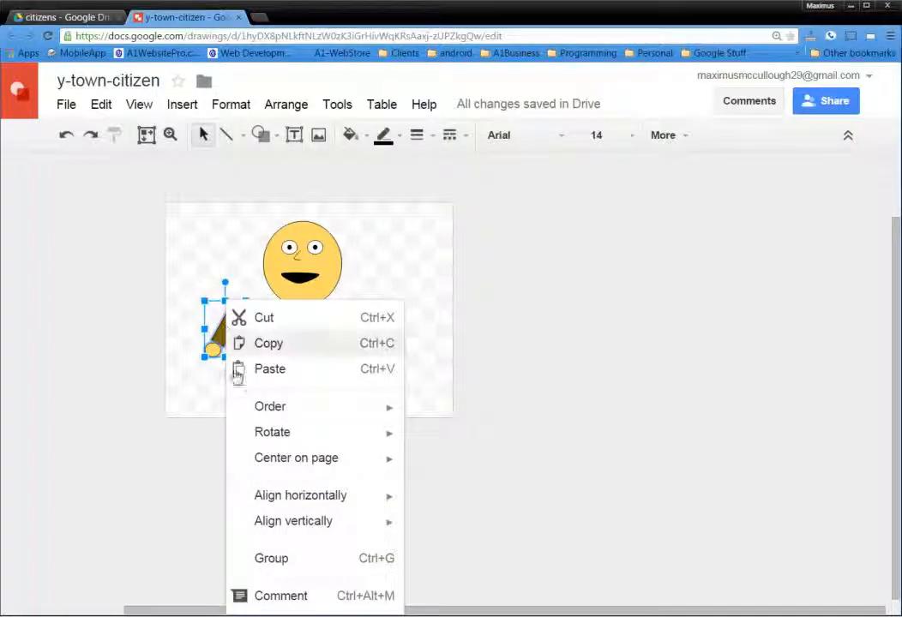
{"action": "left_click", "coordinate": [275, 558]}
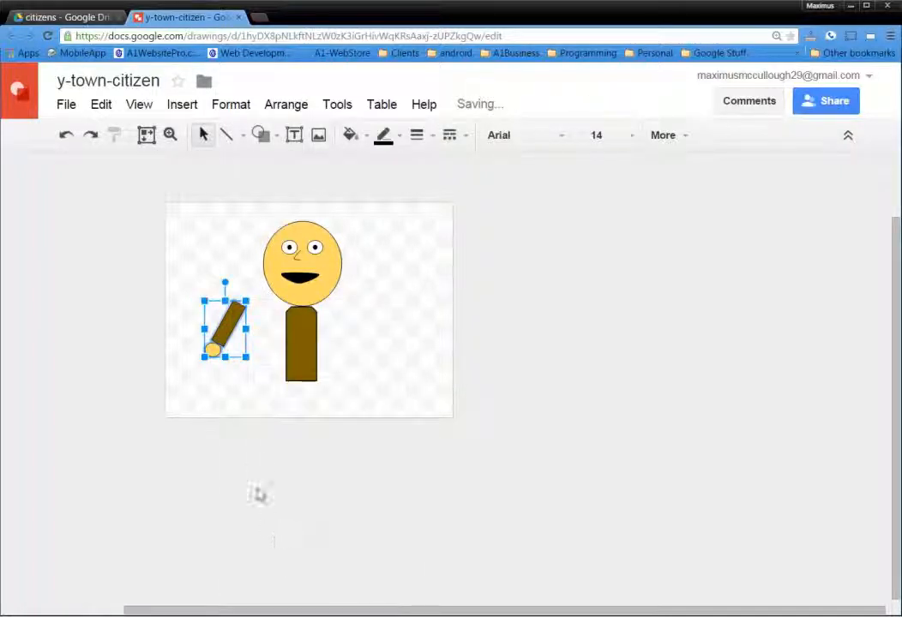
{"action": "left_click_drag", "start_coordinate": [250, 324], "coordinate": [281, 334]}
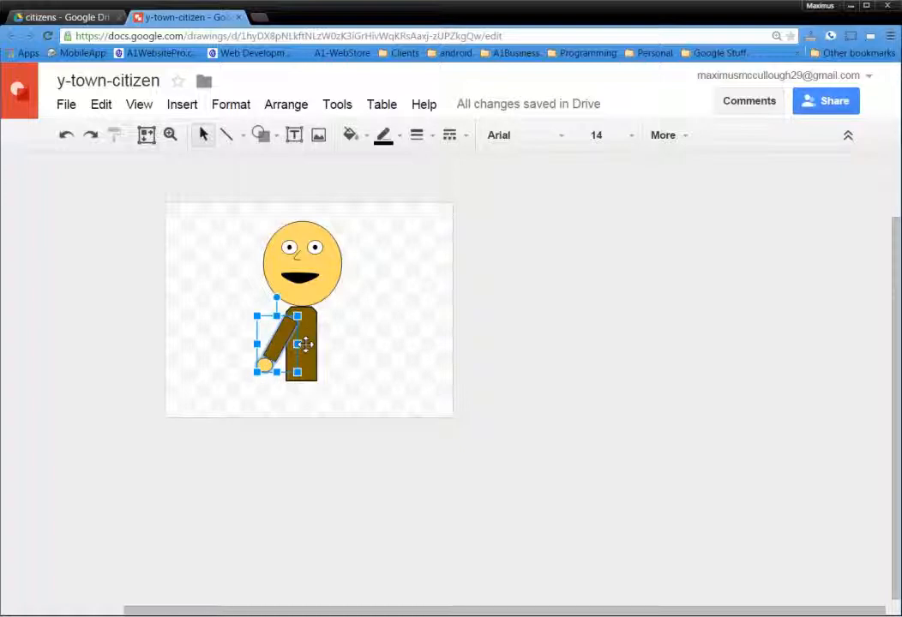
Duplicate the grouped arm, rotate the copy to slant down to the right, and place it on the opposite shoulder.
{"action": "left_click_drag", "start_coordinate": [306, 344], "coordinate": [299, 346]}
{"action": "left_click_drag", "start_coordinate": [281, 303], "coordinate": [259, 307]}
{"action": "left_click_drag", "start_coordinate": [281, 354], "coordinate": [328, 354]}
{"action": "left_click_drag", "start_coordinate": [305, 302], "coordinate": [290, 326]}
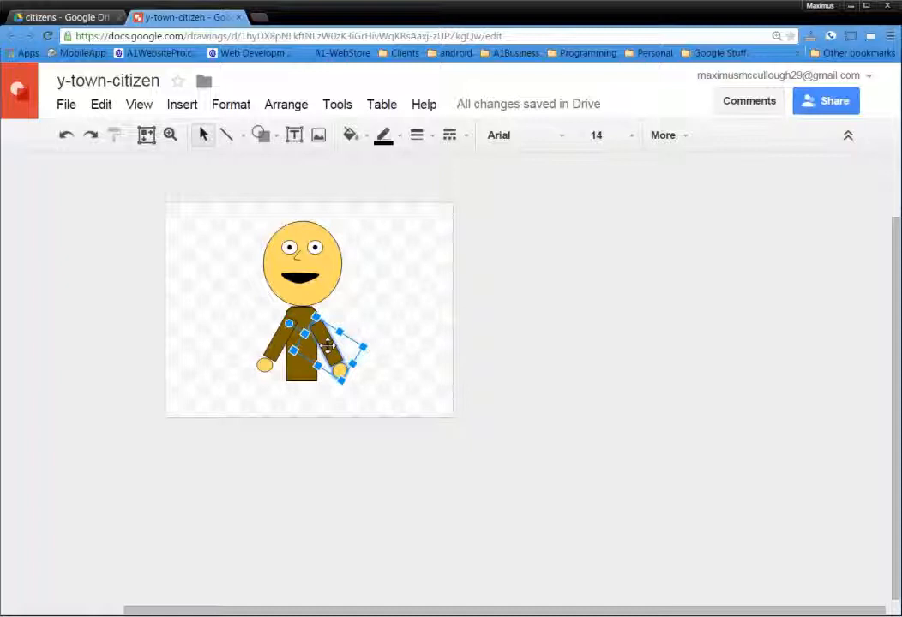
Send the right-hand arm group behind the torso and nudge it up and left against the shoulder.
{"action": "right_click", "coordinate": [330, 346]}
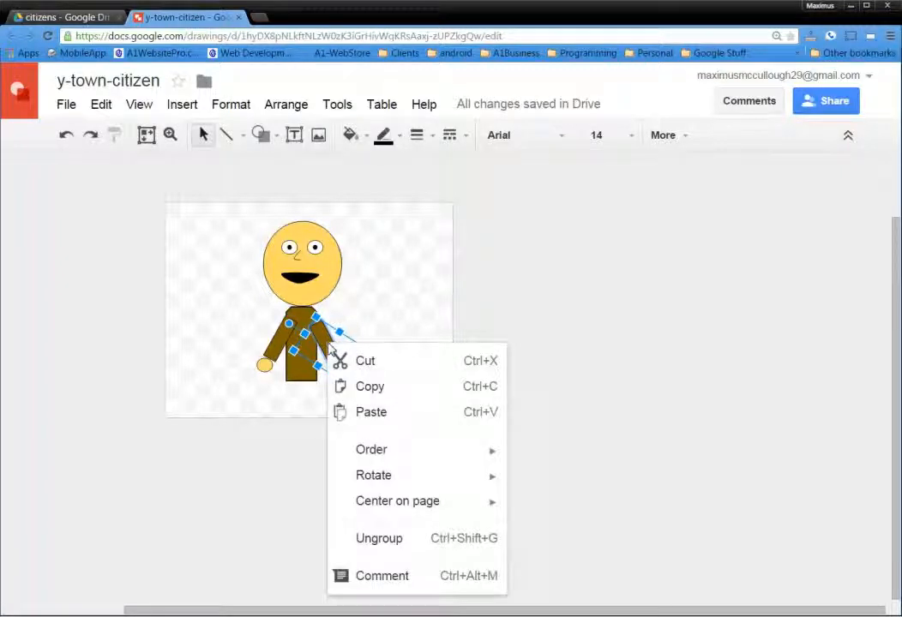
{"action": "mouse_move", "coordinate": [382, 450]}
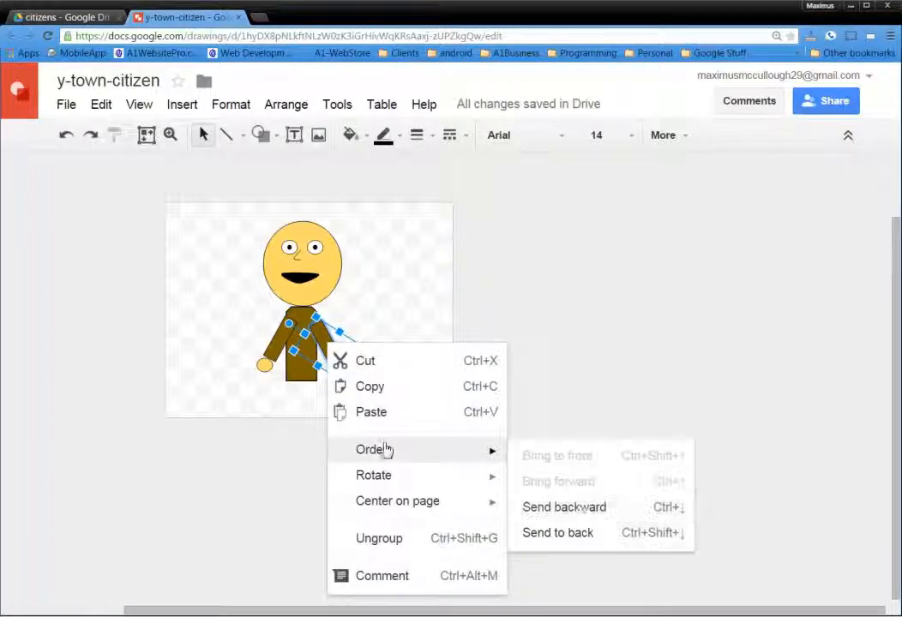
{"action": "left_click", "coordinate": [577, 539]}
{"action": "left_click", "coordinate": [493, 392]}
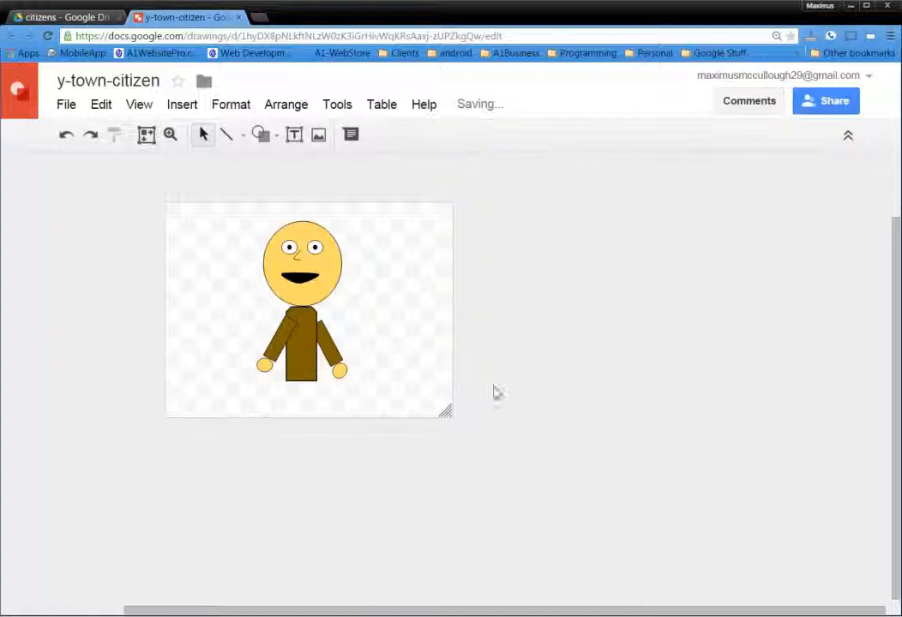
{"action": "left_click", "coordinate": [334, 352]}
{"action": "key", "text": "Left"}
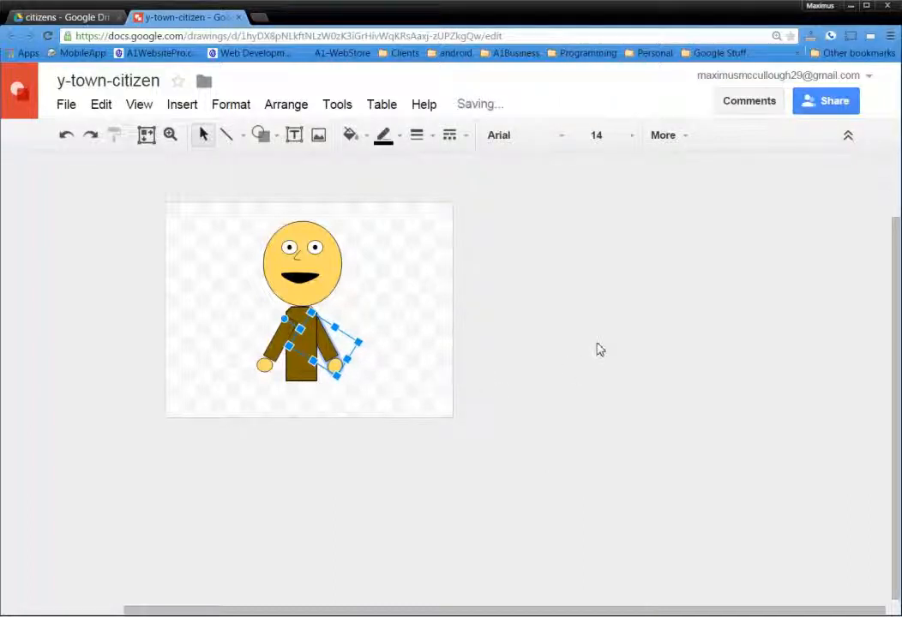
{"action": "left_click", "coordinate": [596, 348]}
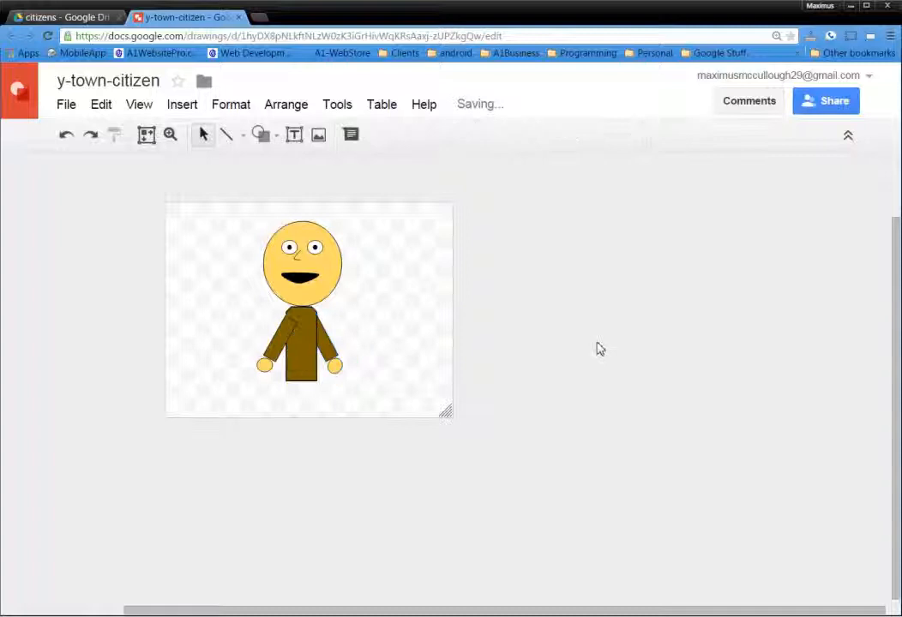
Send the left-hand arm group to the back and nudge it slightly upward to meet the torso's shoulder.
{"action": "right_click", "coordinate": [283, 340]}
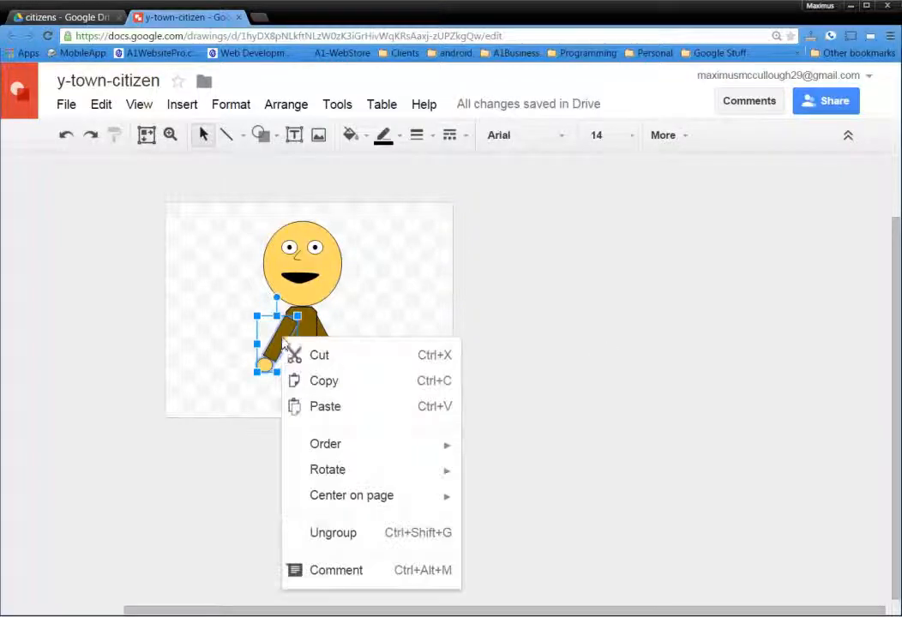
{"action": "mouse_move", "coordinate": [358, 448]}
{"action": "left_click", "coordinate": [529, 528]}
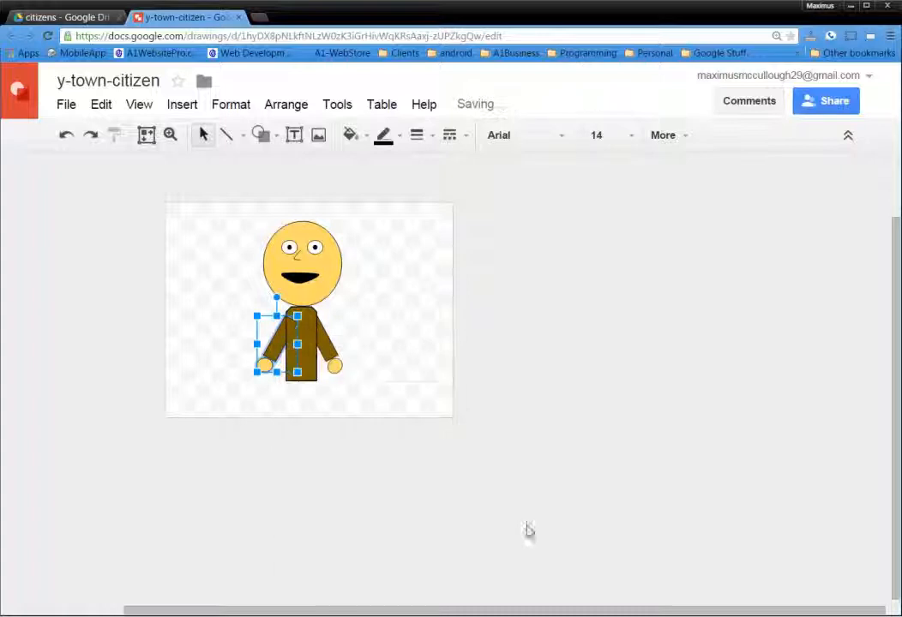
{"action": "key", "text": "Up"}
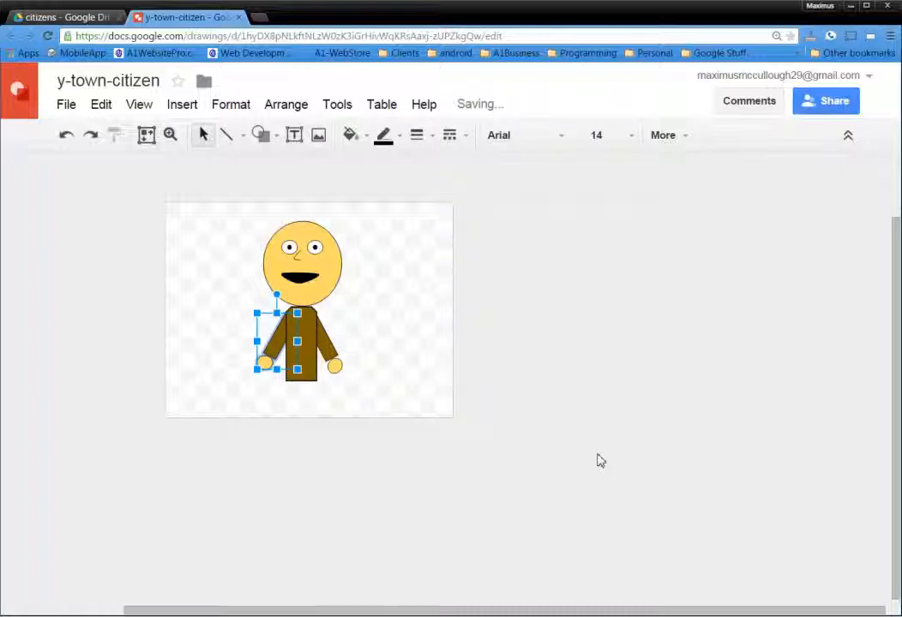
{"action": "key", "text": "Escape"}
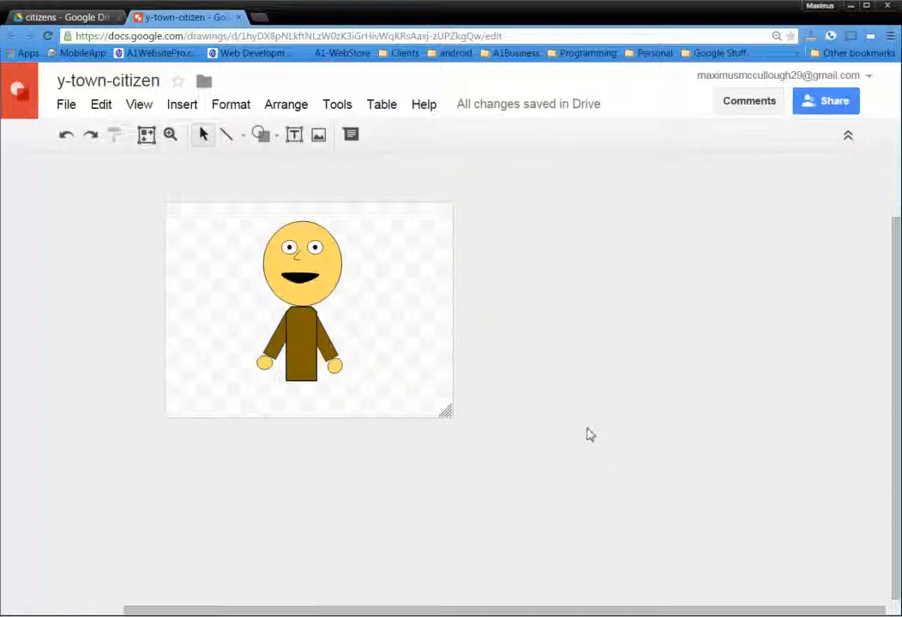
Draw a small upright rectangle for a leg beside the character and fill it with the torso's dark yellow-brown.
{"action": "left_click", "coordinate": [268, 136]}
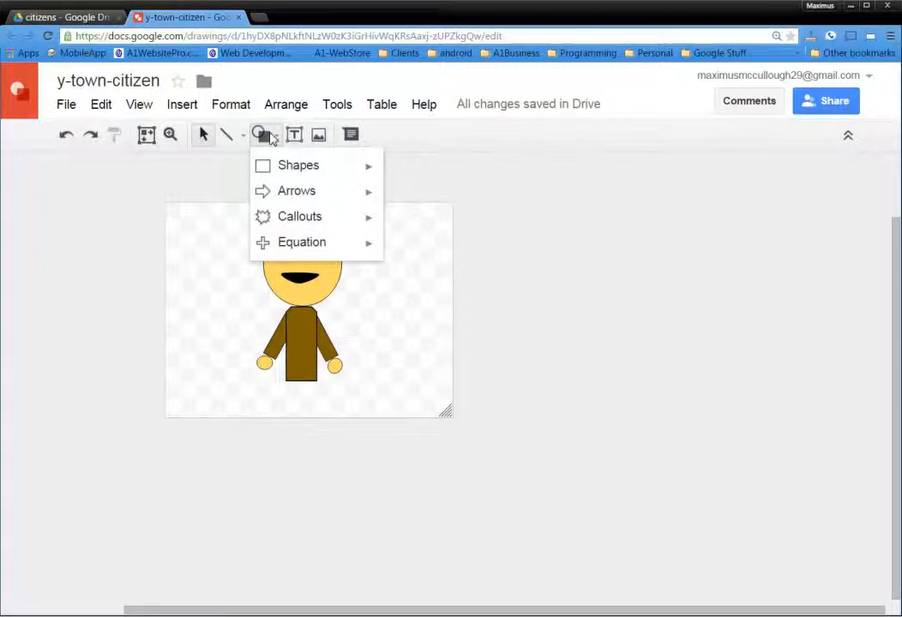
{"action": "mouse_move", "coordinate": [298, 171]}
{"action": "left_click", "coordinate": [399, 175]}
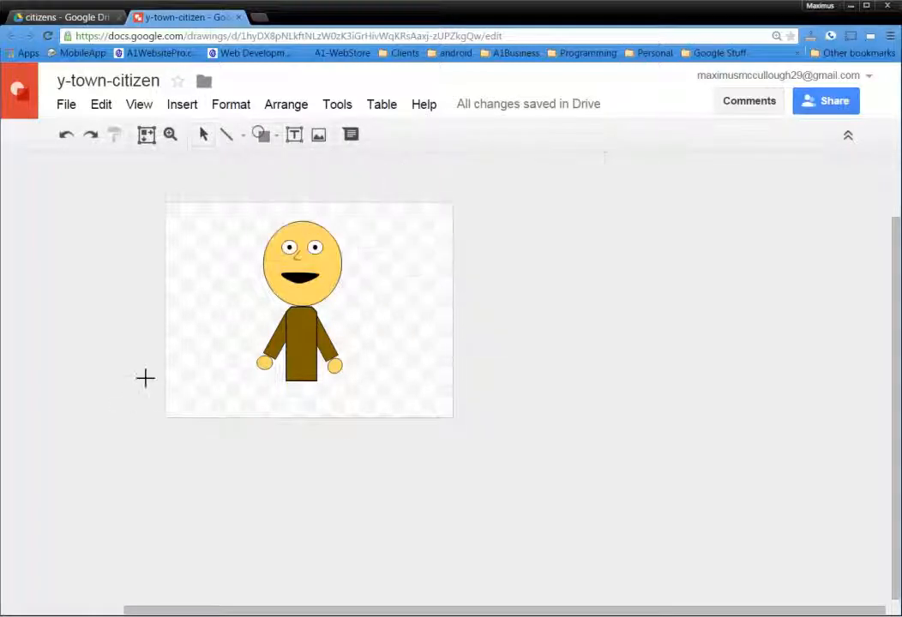
{"action": "left_click_drag", "start_coordinate": [199, 340], "coordinate": [215, 373]}
{"action": "left_click", "coordinate": [351, 135]}
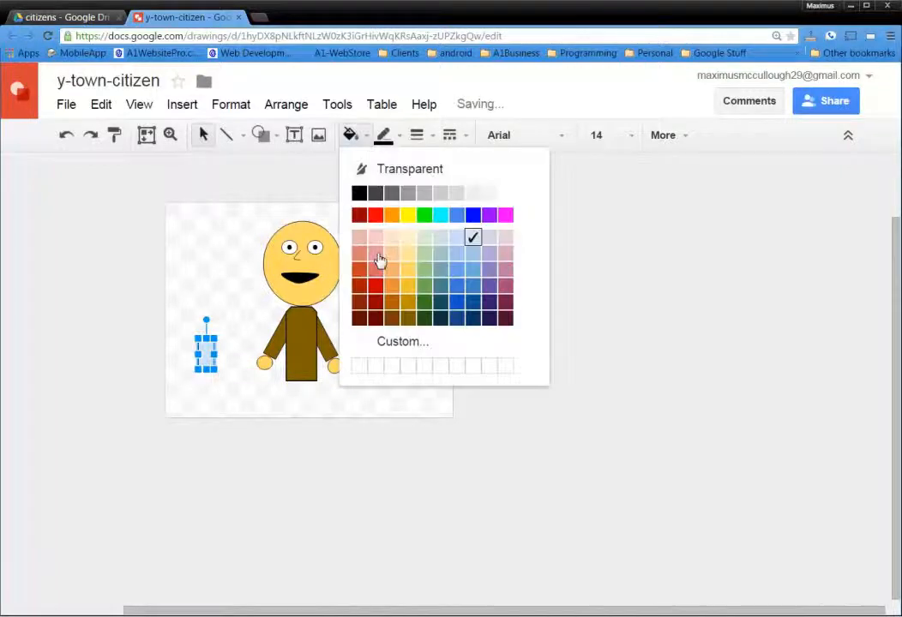
{"action": "left_click", "coordinate": [410, 318]}
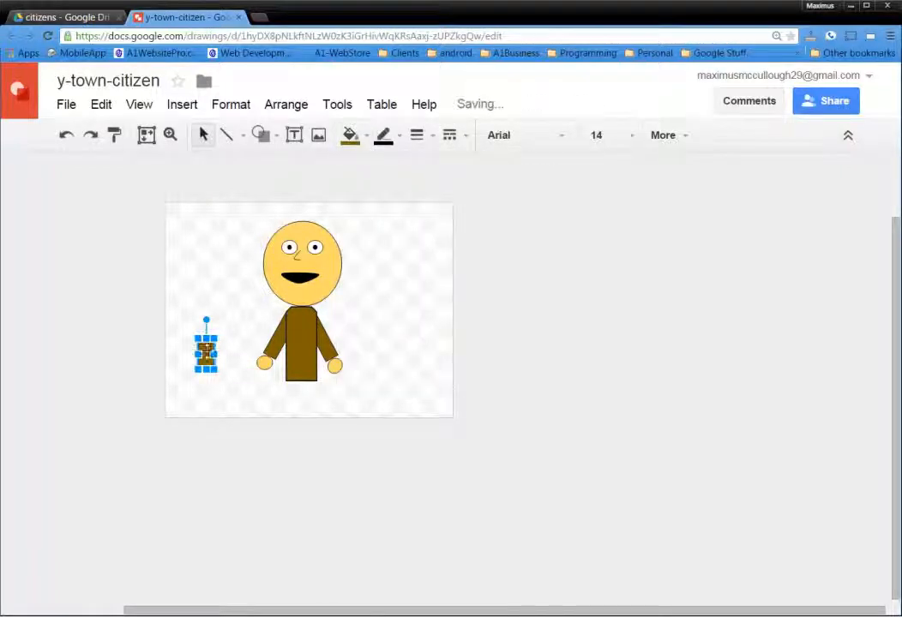
Move the leg rectangle under the torso's left half so its upper end overlaps the torso's lower edge.
{"action": "left_click_drag", "start_coordinate": [206, 351], "coordinate": [296, 393]}
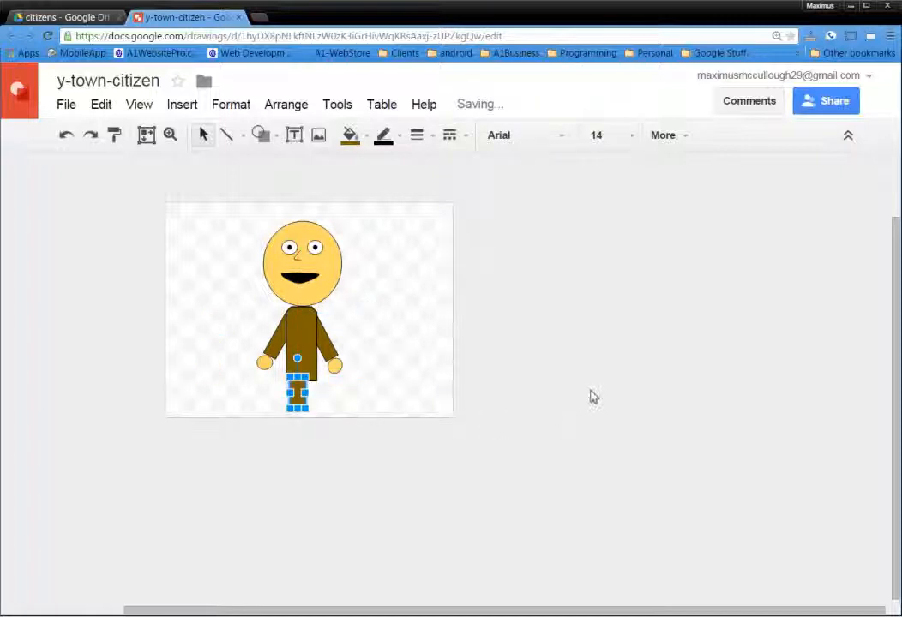
{"action": "key", "text": "Up"}
{"action": "key", "text": "Left"}
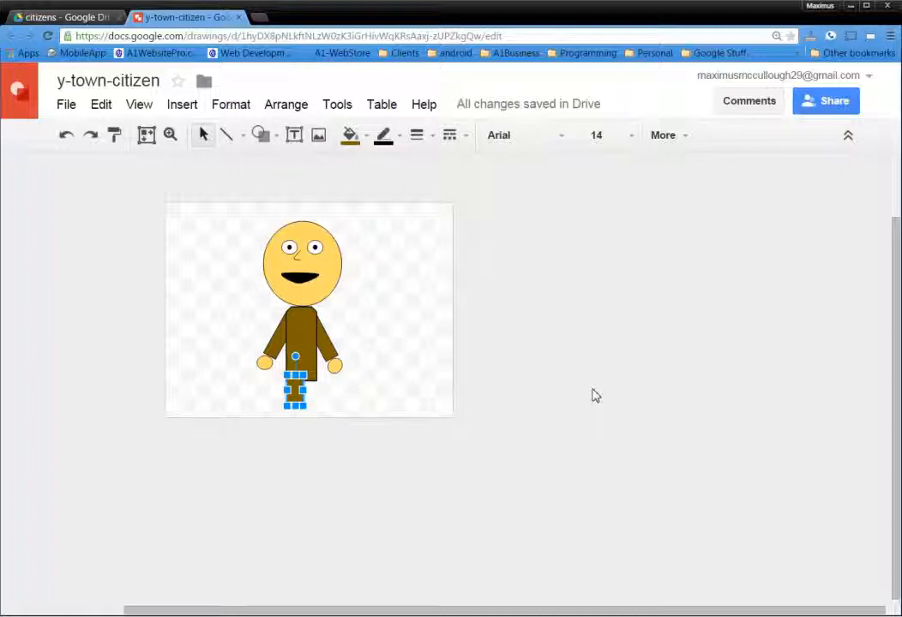
Duplicate the leg and place the copy beside the original at the same height under the torso's right half.
{"action": "key", "text": "Right"}
{"action": "key", "text": "Down"}
{"action": "key", "text": "Right"}
{"action": "key", "text": "Right"}
{"action": "key", "text": "Right"}
{"action": "key", "text": "Right"}
{"action": "key", "text": "Right"}
{"action": "key", "text": "Right"}
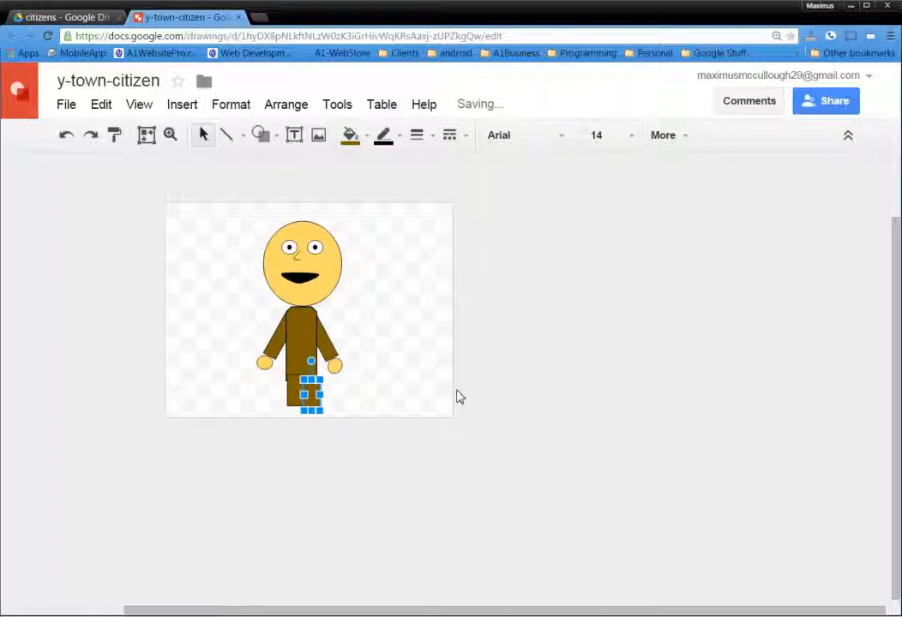
{"action": "key", "text": "Up"}
{"action": "key", "text": "Up"}
{"action": "key", "text": "Left"}
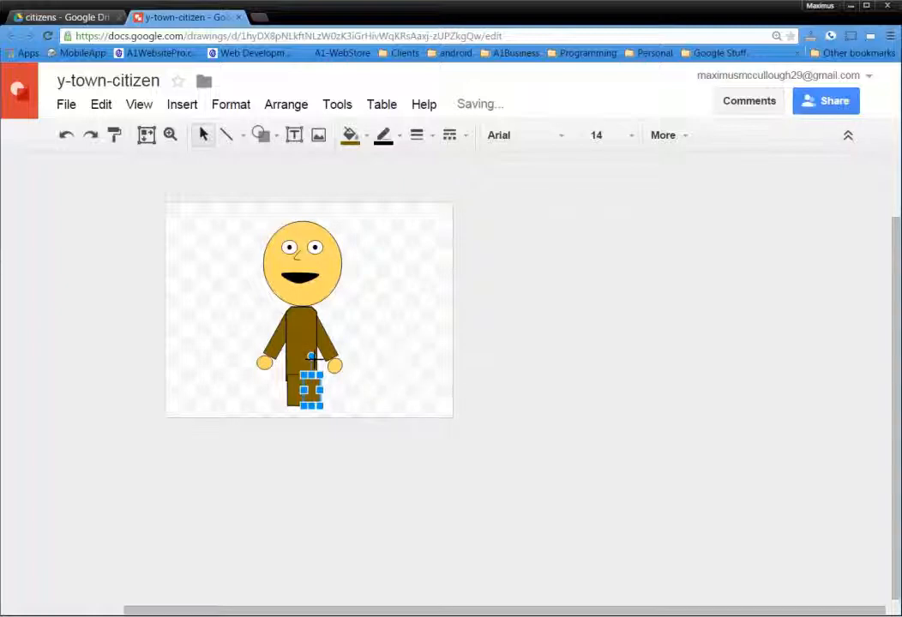
Rotate the two legs slightly in opposite directions so their lower ends spread outward, and nudge the left leg left.
{"action": "left_click_drag", "start_coordinate": [311, 356], "coordinate": [311, 357]}
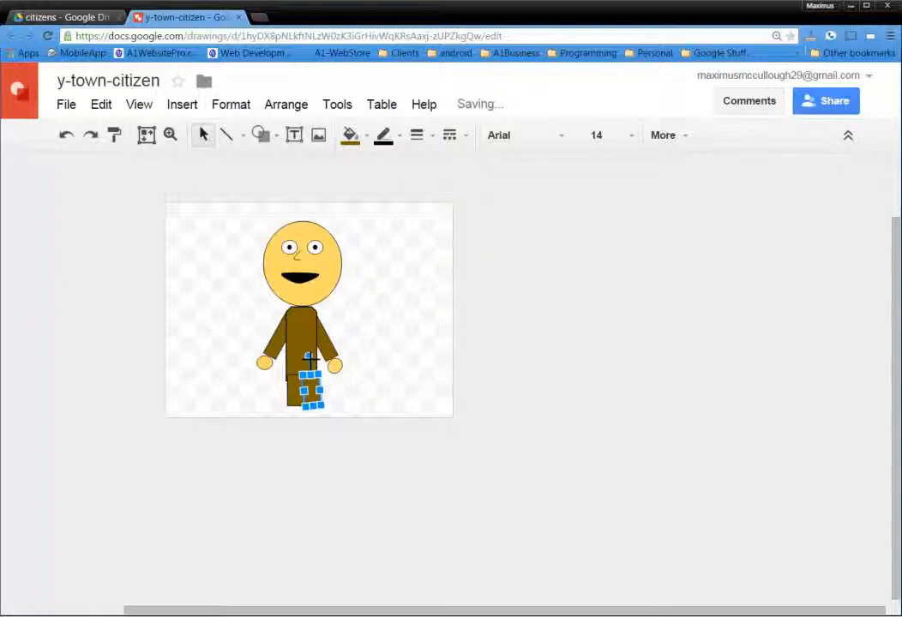
{"action": "left_click", "coordinate": [445, 383]}
{"action": "left_click", "coordinate": [296, 396]}
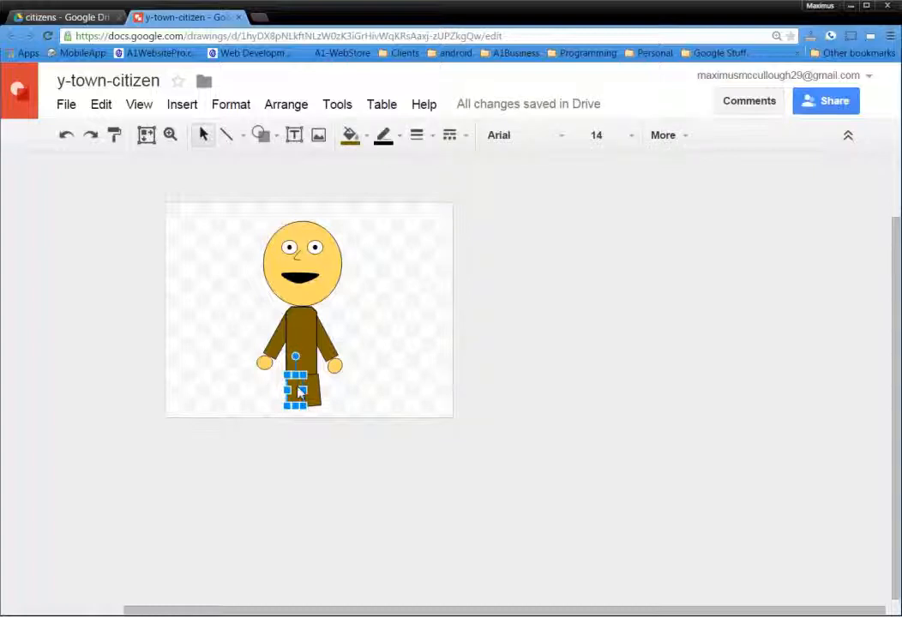
{"action": "left_click_drag", "start_coordinate": [295, 357], "coordinate": [300, 356]}
{"action": "key", "text": "Left"}
{"action": "key", "text": "Left"}
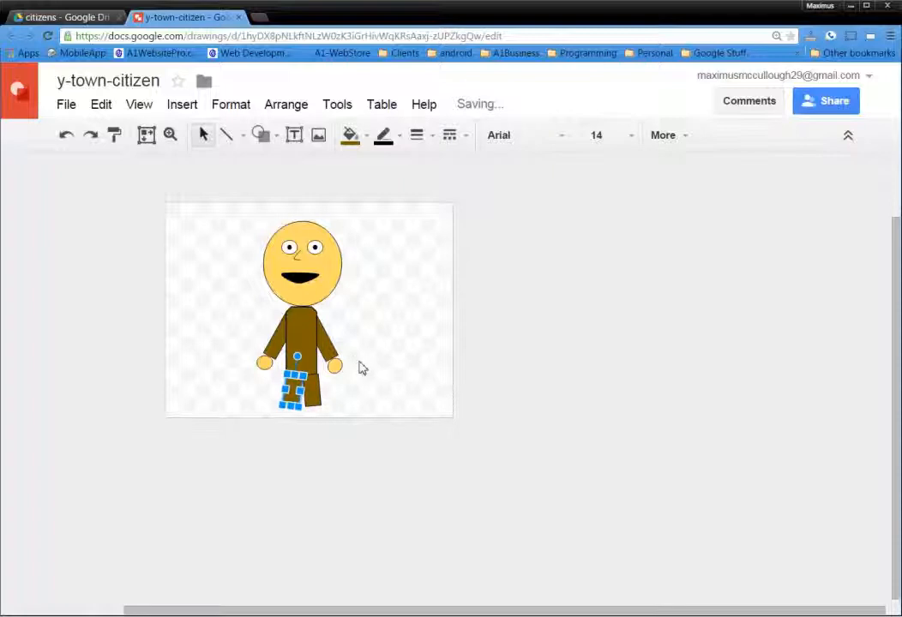
{"action": "key", "text": "Right"}
{"action": "left_click", "coordinate": [361, 368]}
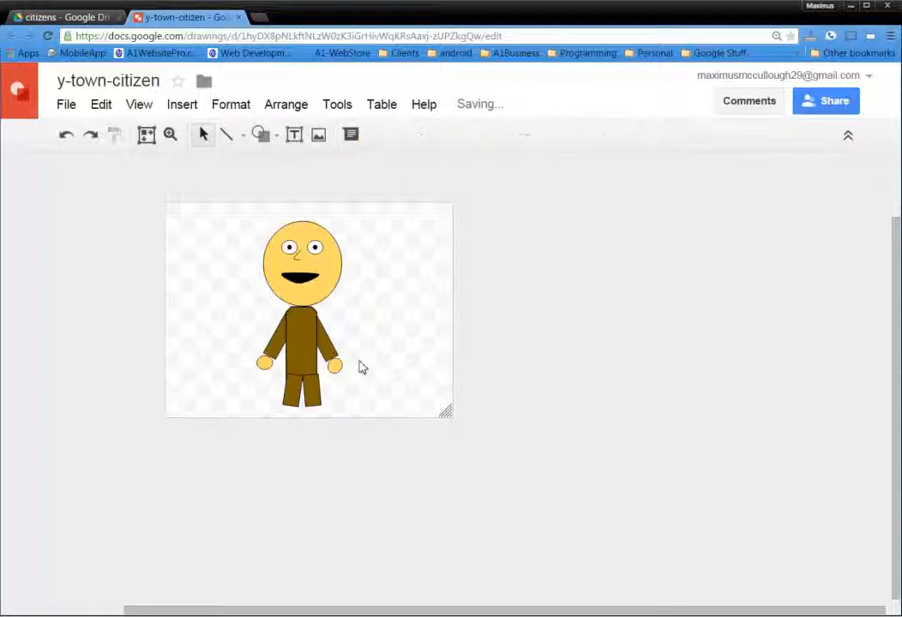
Nudge the left leg and the right leg slightly left so they sit close together beneath the torso.
{"action": "left_click", "coordinate": [292, 392]}
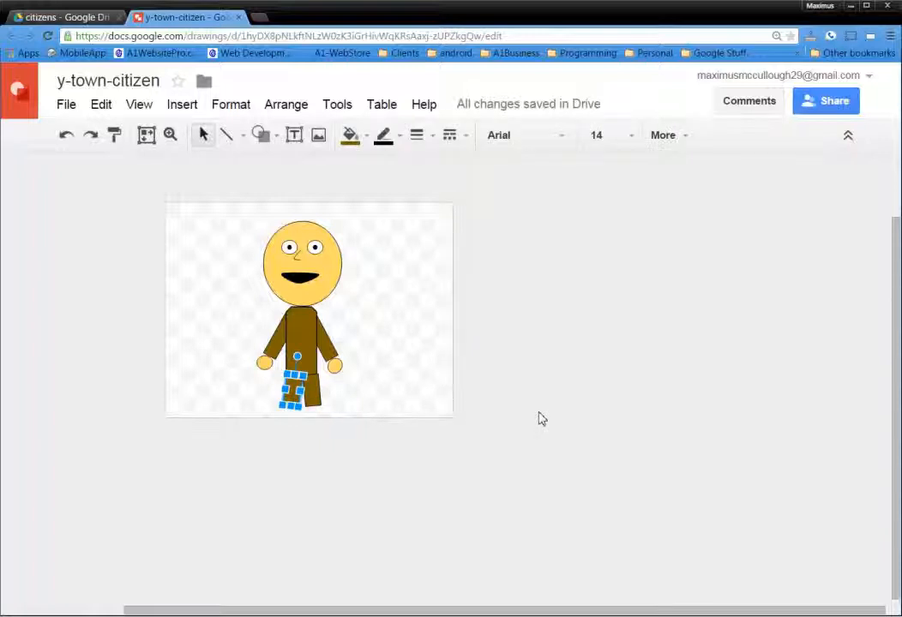
{"action": "key", "text": "Left"}
{"action": "left_click", "coordinate": [314, 394]}
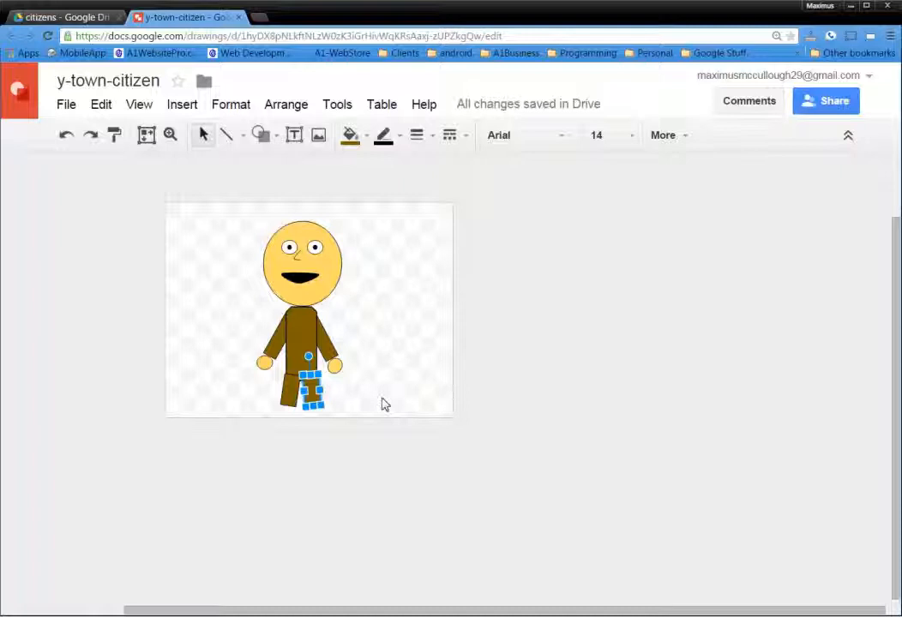
{"action": "key", "text": "Left"}
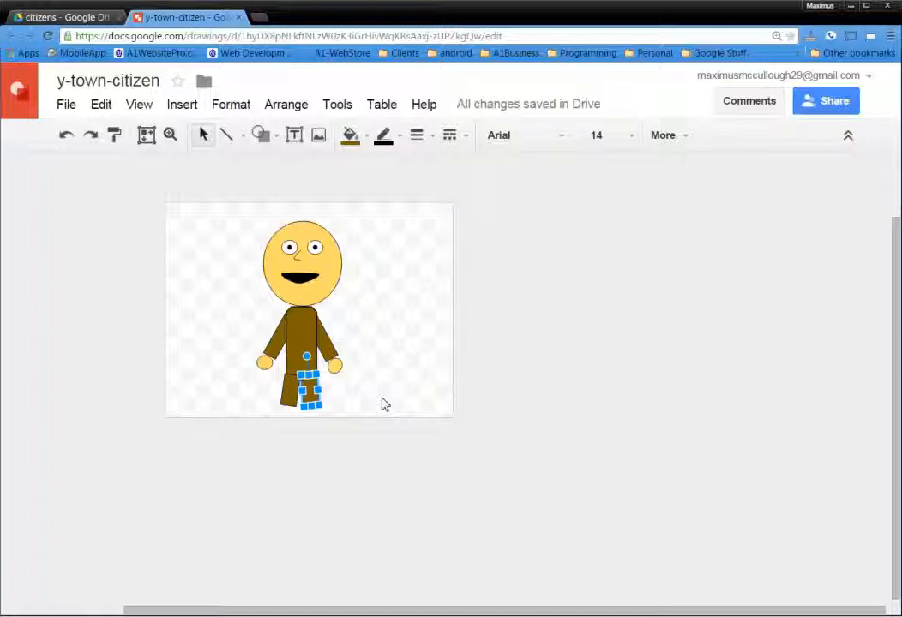
{"action": "key", "text": "Left"}
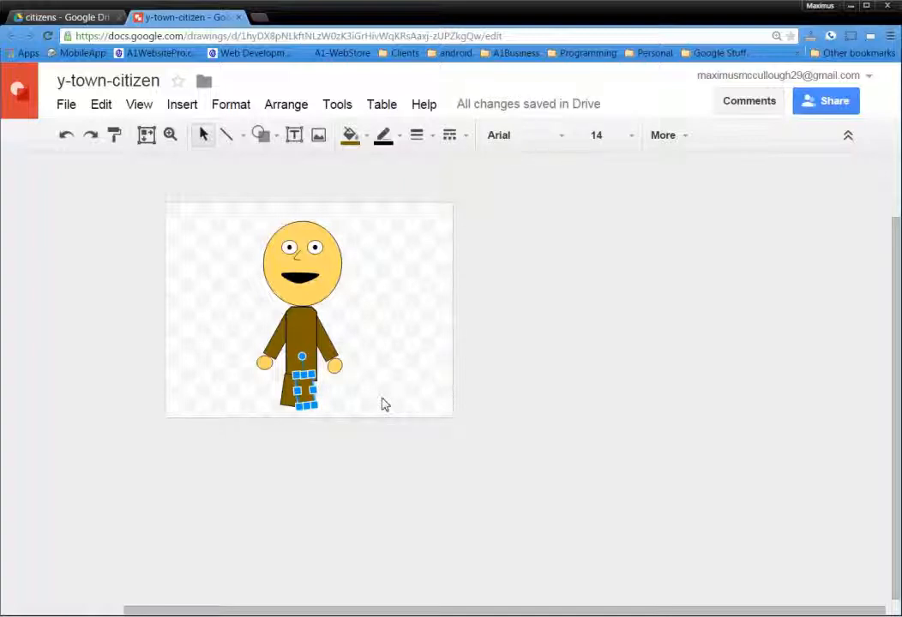
{"action": "key", "text": "Right"}
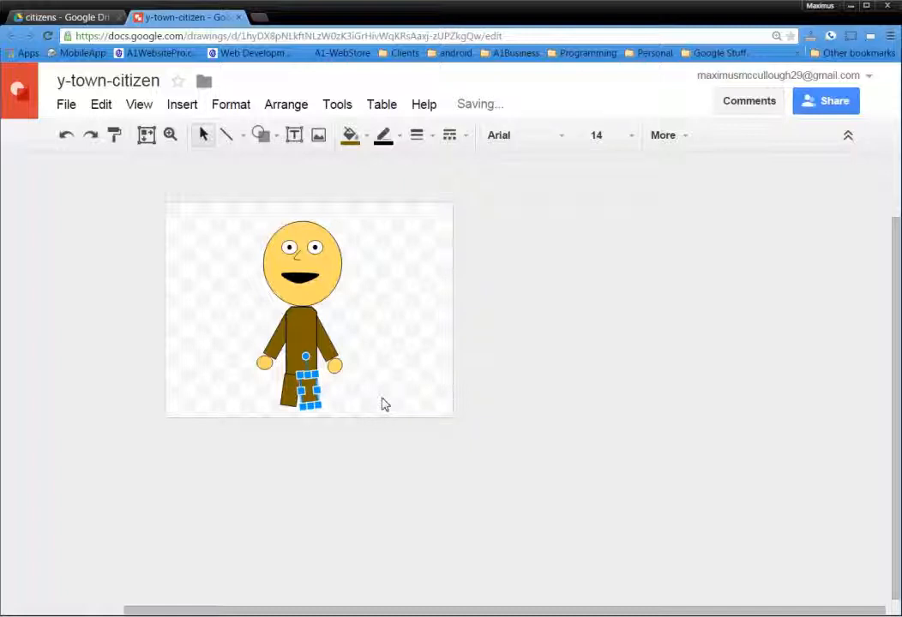
{"action": "left_click", "coordinate": [395, 375]}
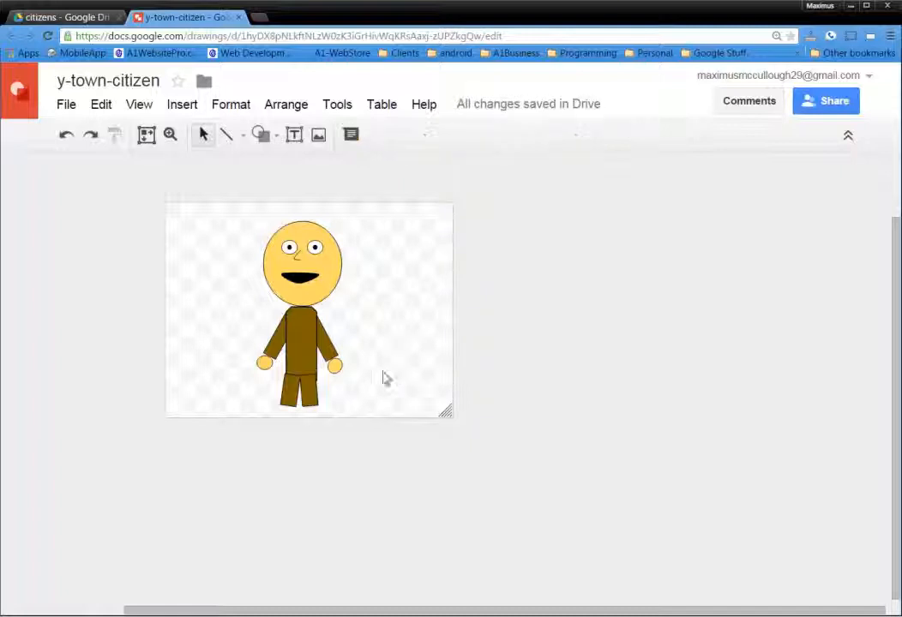
Send the right leg and the left leg to the back, behind the torso.
{"action": "left_click", "coordinate": [310, 390]}
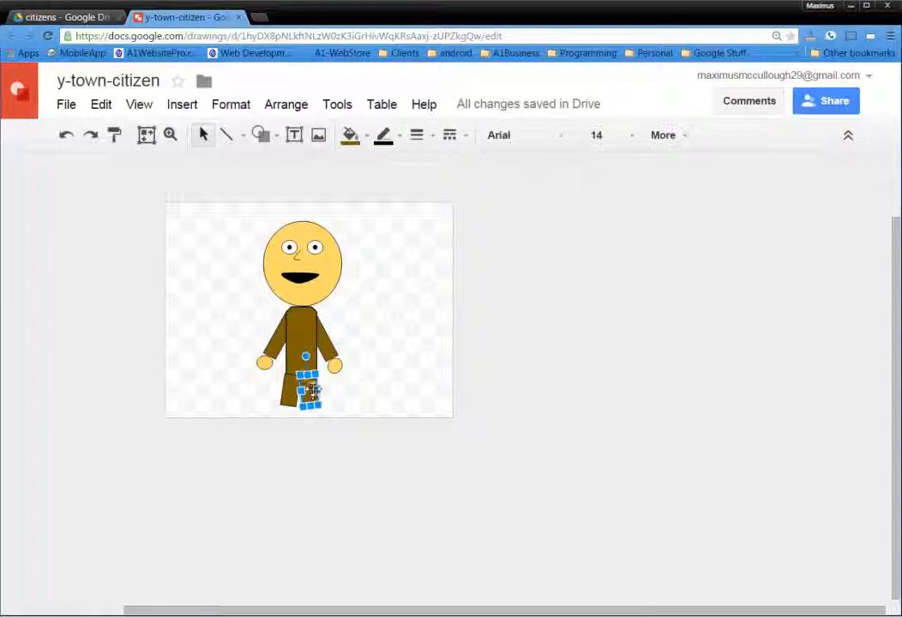
{"action": "right_click", "coordinate": [314, 393]}
{"action": "mouse_move", "coordinate": [437, 248]}
{"action": "left_click", "coordinate": [536, 325]}
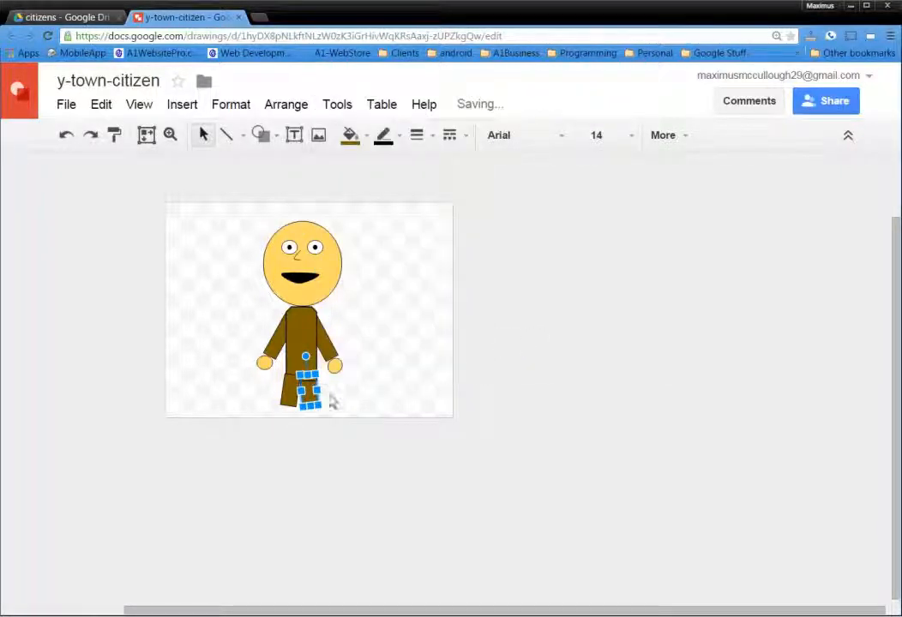
{"action": "left_click", "coordinate": [292, 391]}
{"action": "right_click", "coordinate": [292, 391]}
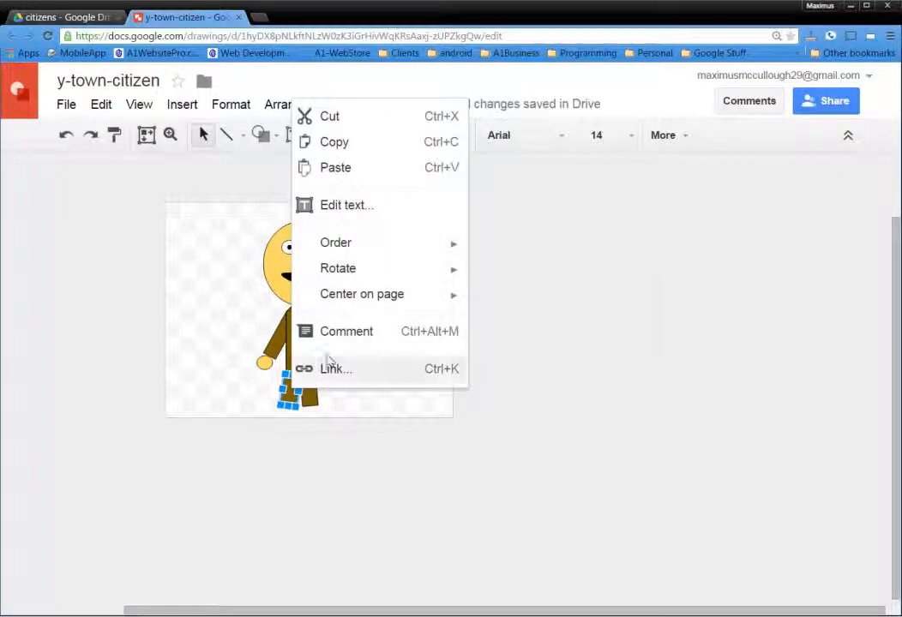
{"action": "mouse_move", "coordinate": [452, 257]}
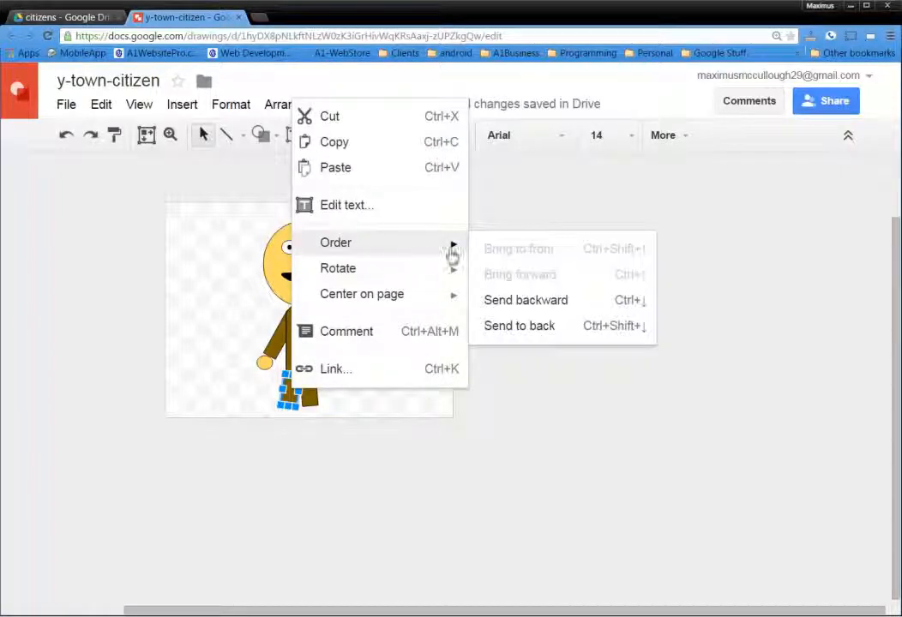
{"action": "left_click", "coordinate": [525, 325]}
{"action": "left_click", "coordinate": [582, 344]}
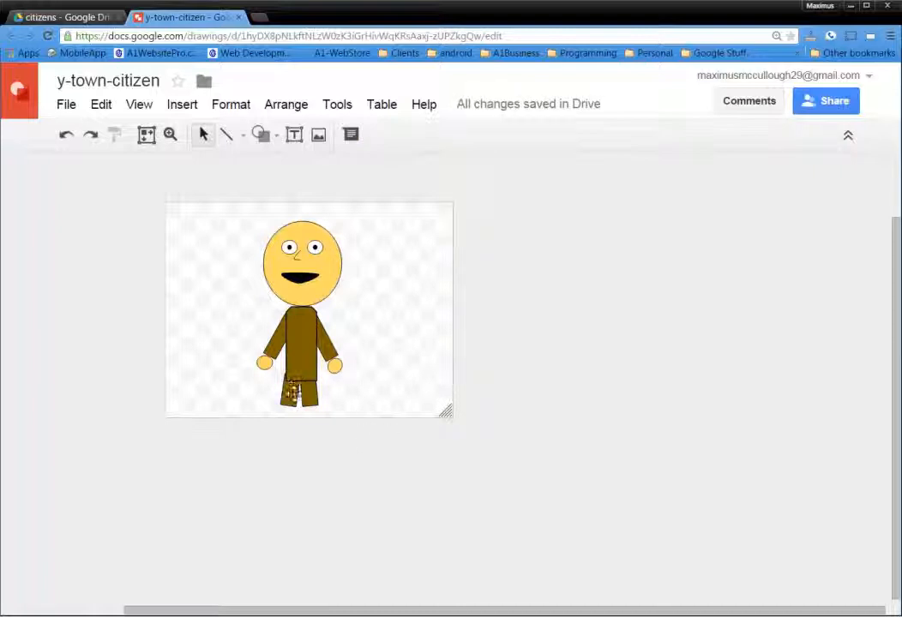
Nudge the left leg slightly right to line up with the torso's left edge.
{"action": "left_click", "coordinate": [292, 389]}
{"action": "key", "text": "Right"}
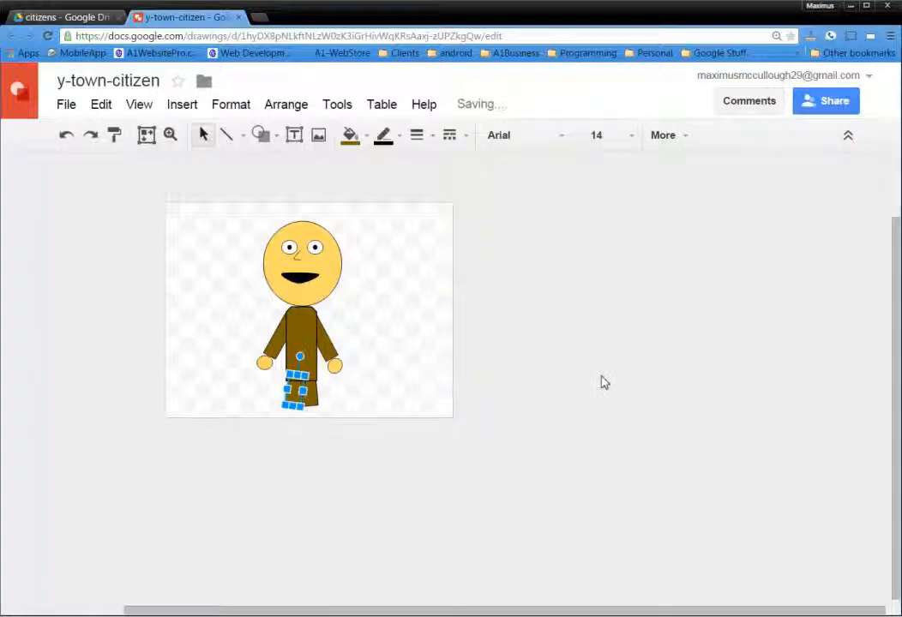
{"action": "key", "text": "Left"}
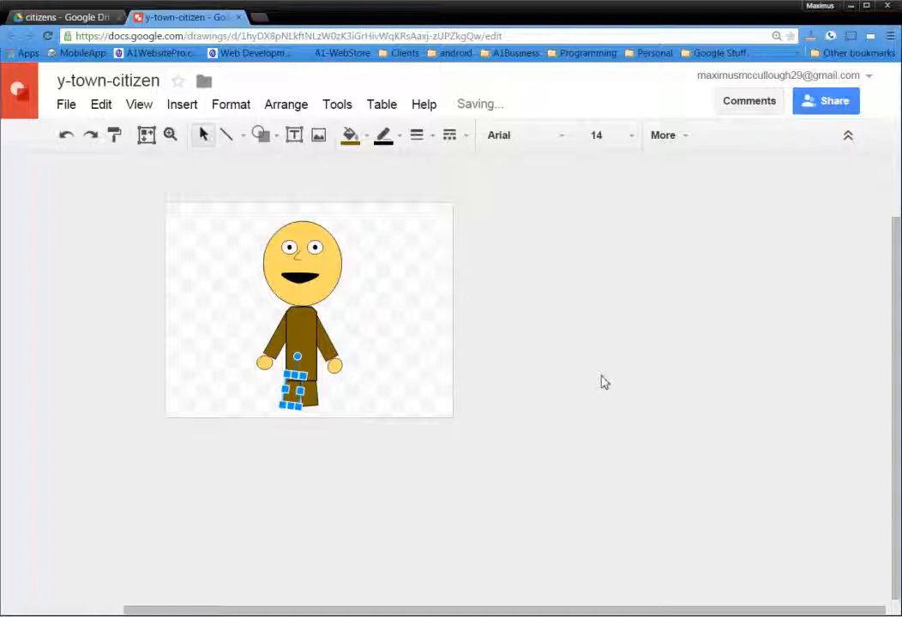
{"action": "key", "text": "Escape"}
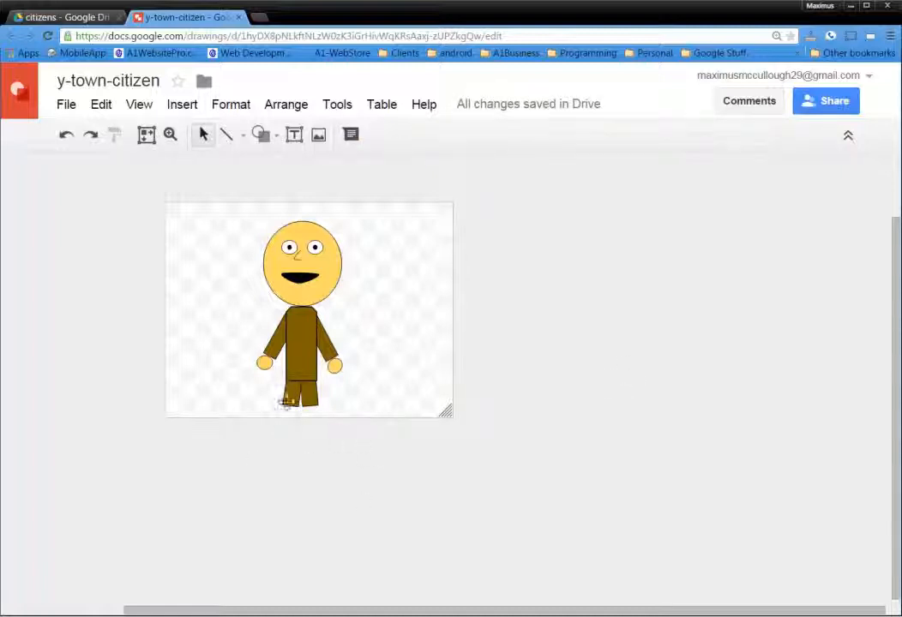
{"action": "left_click", "coordinate": [264, 138]}
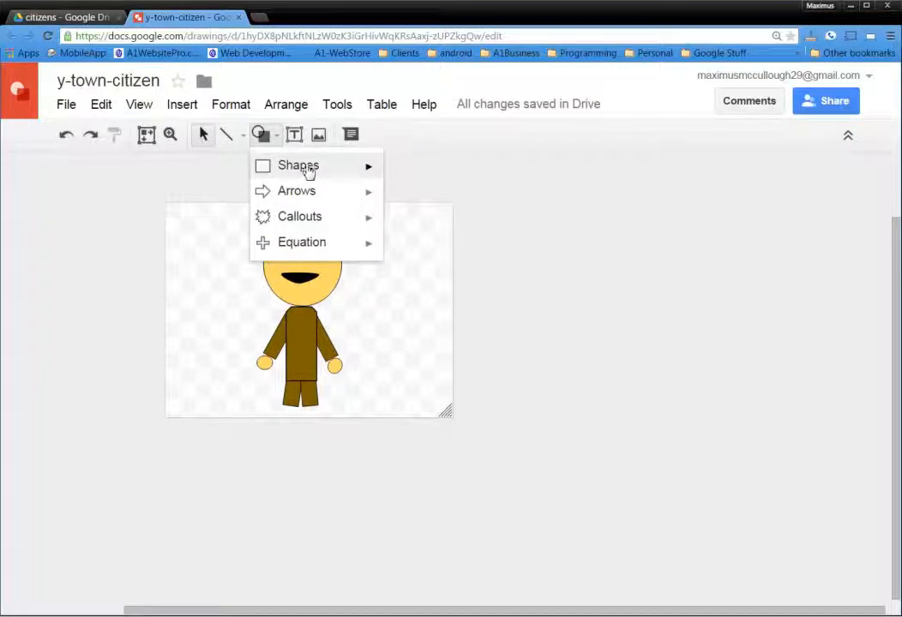
{"action": "mouse_move", "coordinate": [372, 170]}
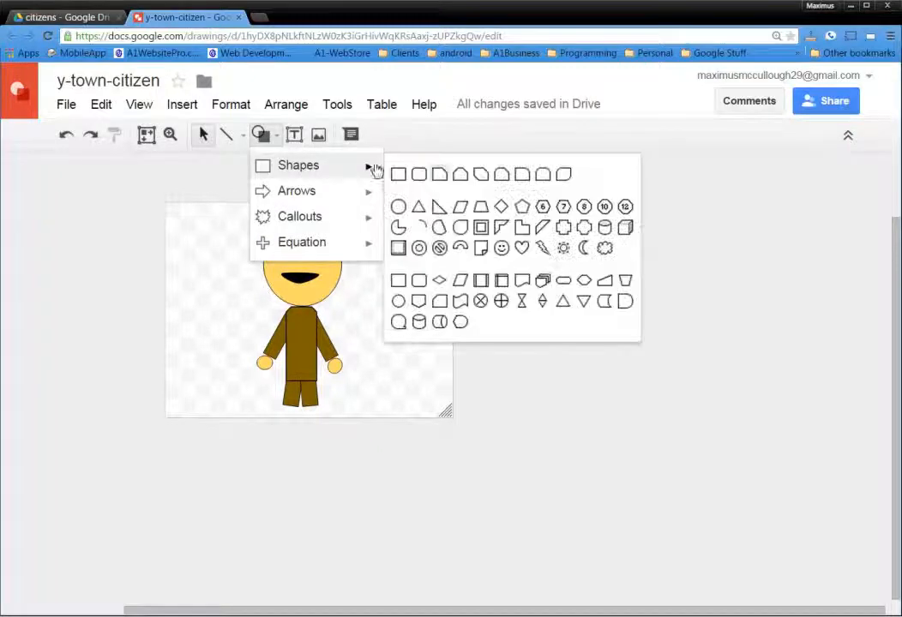
{"action": "left_click", "coordinate": [399, 209]}
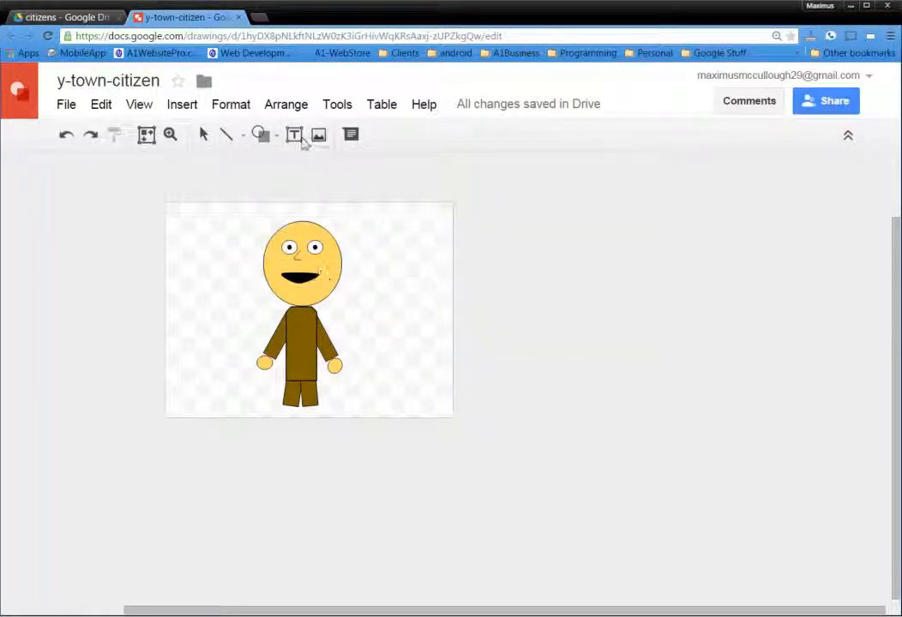
Draw a small chord shape on the empty canvas beside the character's body and fill it black.
{"action": "left_click", "coordinate": [262, 134]}
{"action": "mouse_move", "coordinate": [307, 174]}
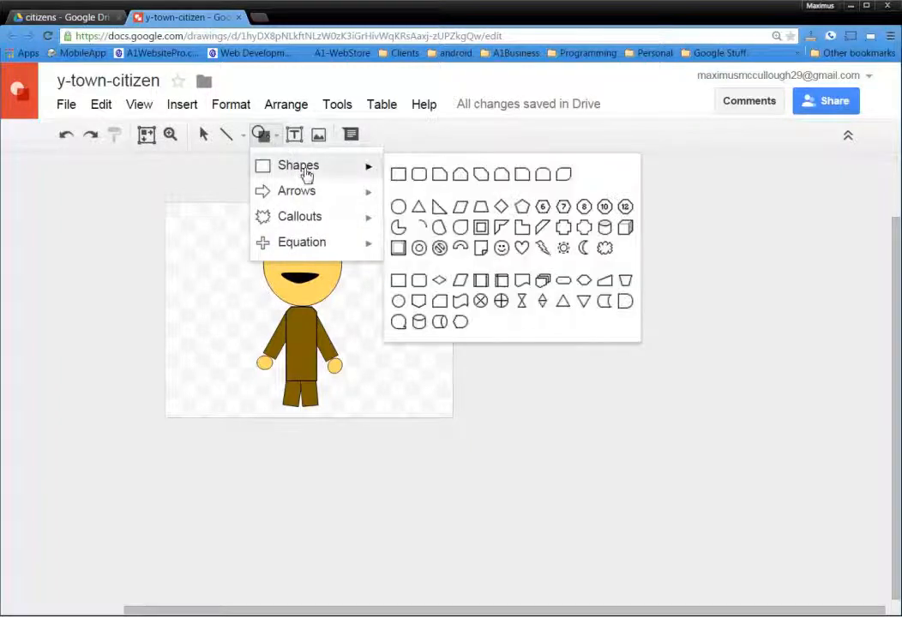
{"action": "left_click", "coordinate": [439, 230]}
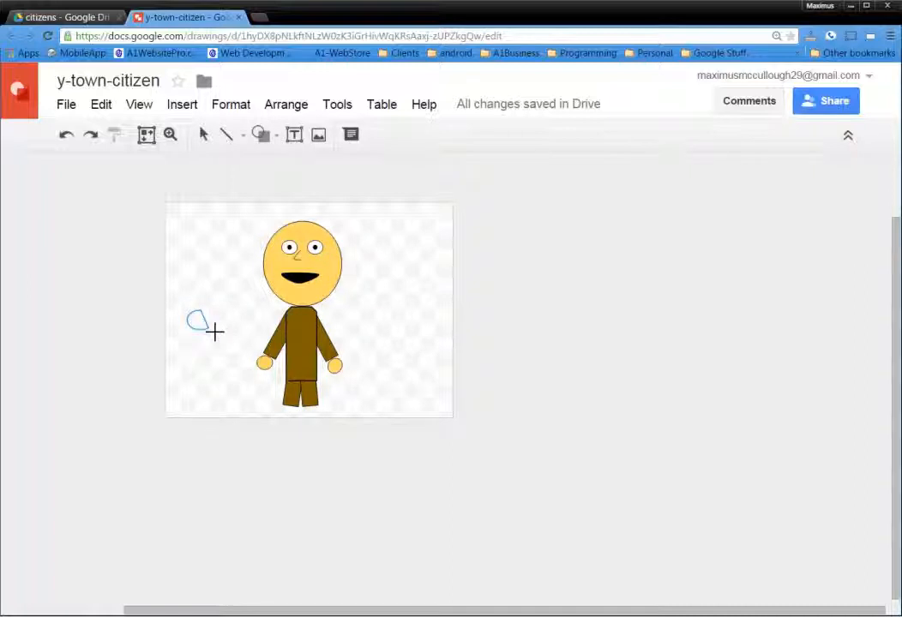
{"action": "left_click_drag", "start_coordinate": [215, 330], "coordinate": [217, 334]}
{"action": "left_click", "coordinate": [369, 141]}
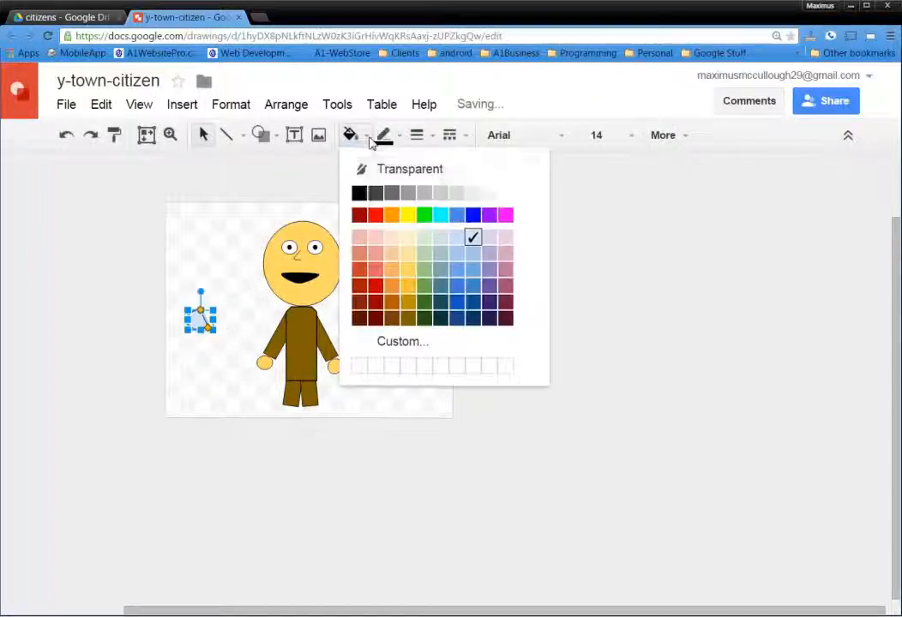
{"action": "left_click", "coordinate": [358, 194]}
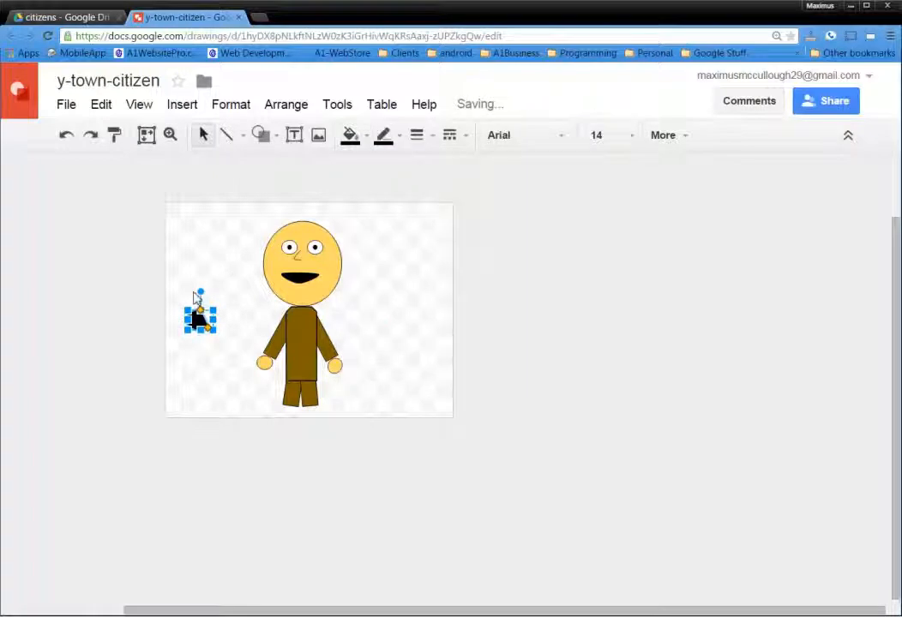
Rotate the black chord shape so its flat side faces down, and place it on the left leg's lower end as a shoe.
{"action": "left_click_drag", "start_coordinate": [200, 293], "coordinate": [225, 341]}
{"action": "left_click", "coordinate": [509, 302]}
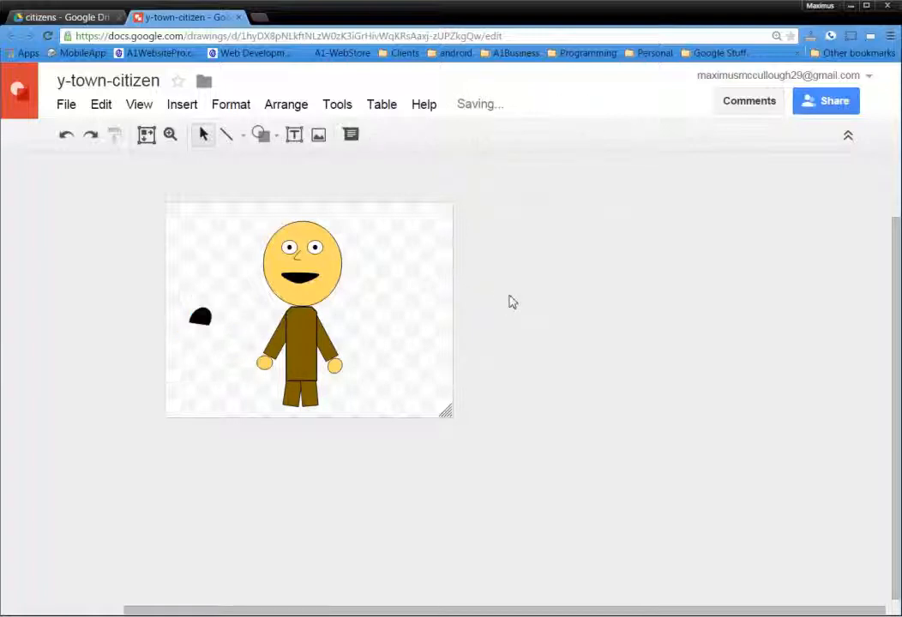
{"action": "left_click", "coordinate": [203, 318]}
{"action": "left_click_drag", "start_coordinate": [230, 336], "coordinate": [232, 328]}
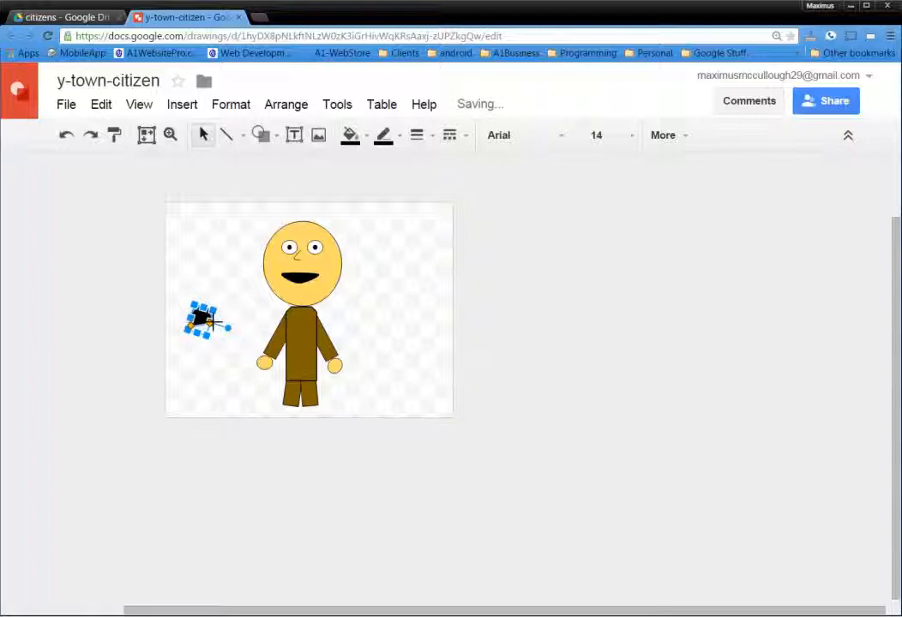
{"action": "left_click_drag", "start_coordinate": [200, 319], "coordinate": [315, 420]}
{"action": "left_click", "coordinate": [501, 370]}
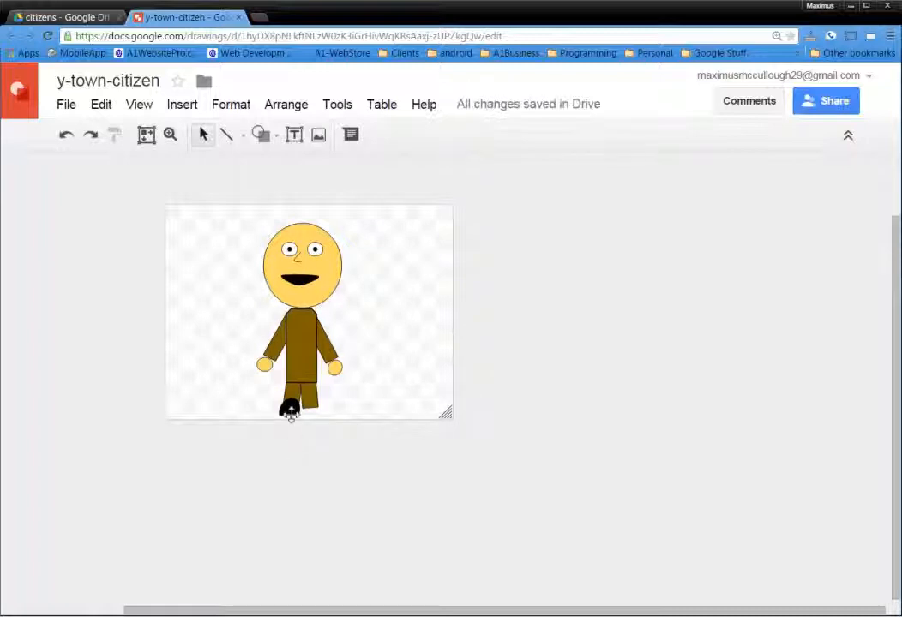
Duplicate the black shoe and place the copy on the lower end of the right leg.
{"action": "left_click", "coordinate": [289, 408]}
{"action": "left_click_drag", "start_coordinate": [284, 422], "coordinate": [317, 415]}
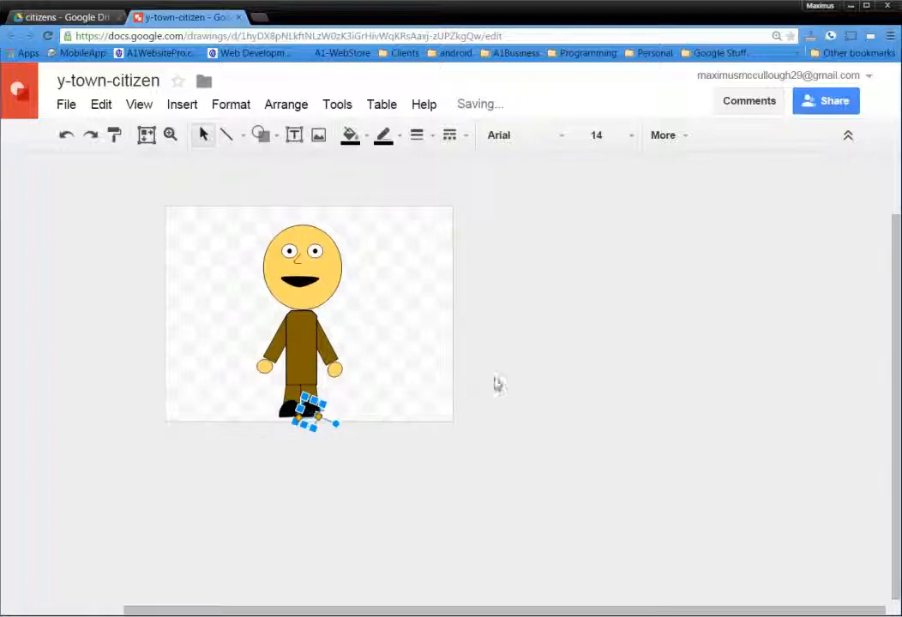
{"action": "left_click", "coordinate": [545, 364]}
Make the right shoe narrower and nudge it slightly left to fit the right leg.
{"action": "left_click", "coordinate": [307, 412]}
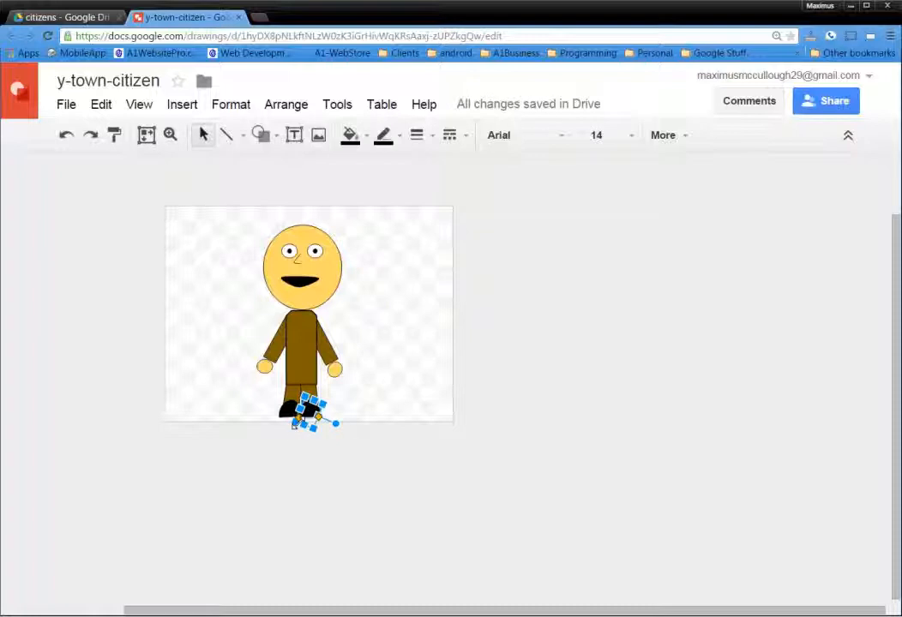
{"action": "left_click", "coordinate": [472, 389]}
{"action": "left_click", "coordinate": [323, 416]}
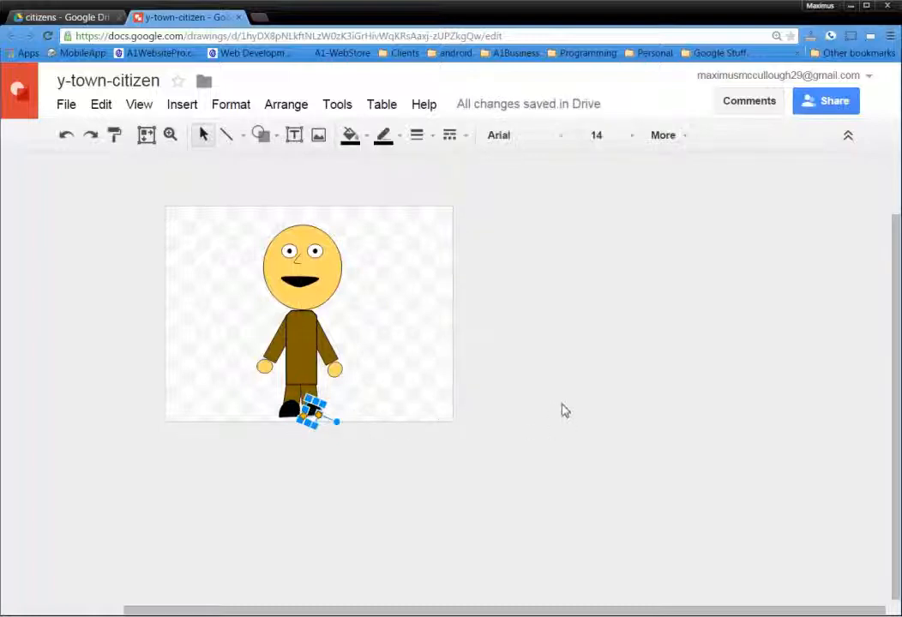
{"action": "key", "text": "Left"}
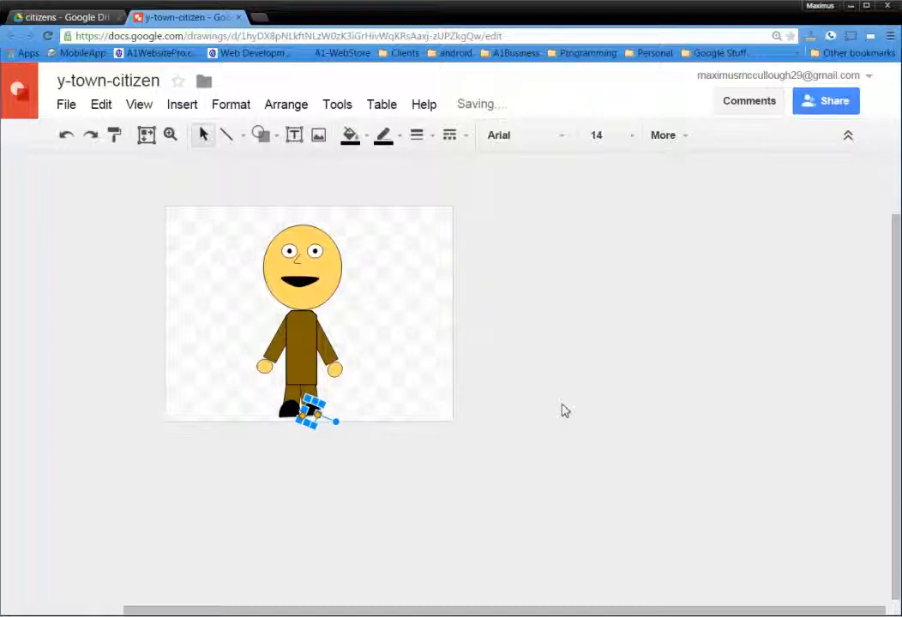
{"action": "left_click", "coordinate": [562, 411]}
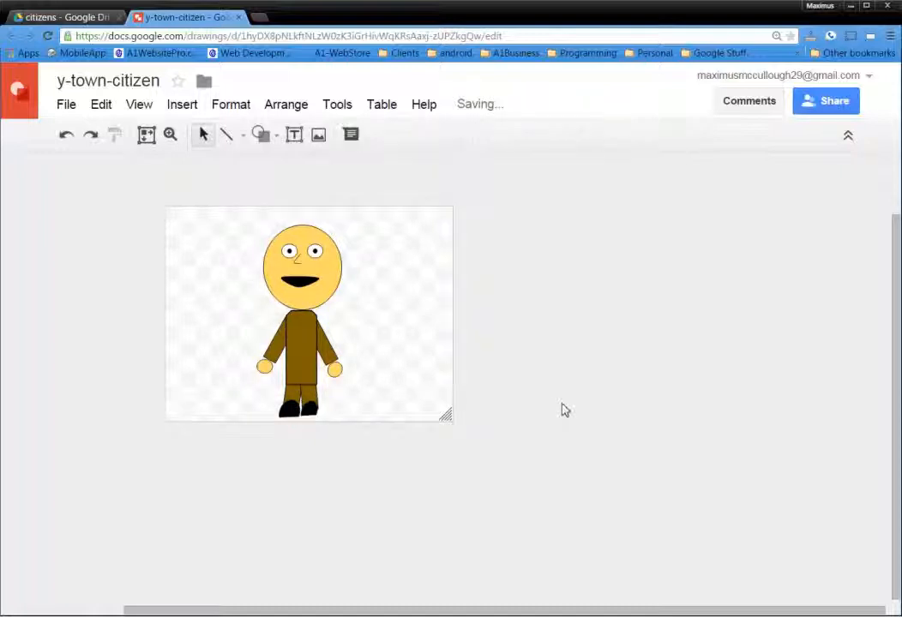
Delete the wider shoe from the left leg.
{"action": "left_click", "coordinate": [314, 410]}
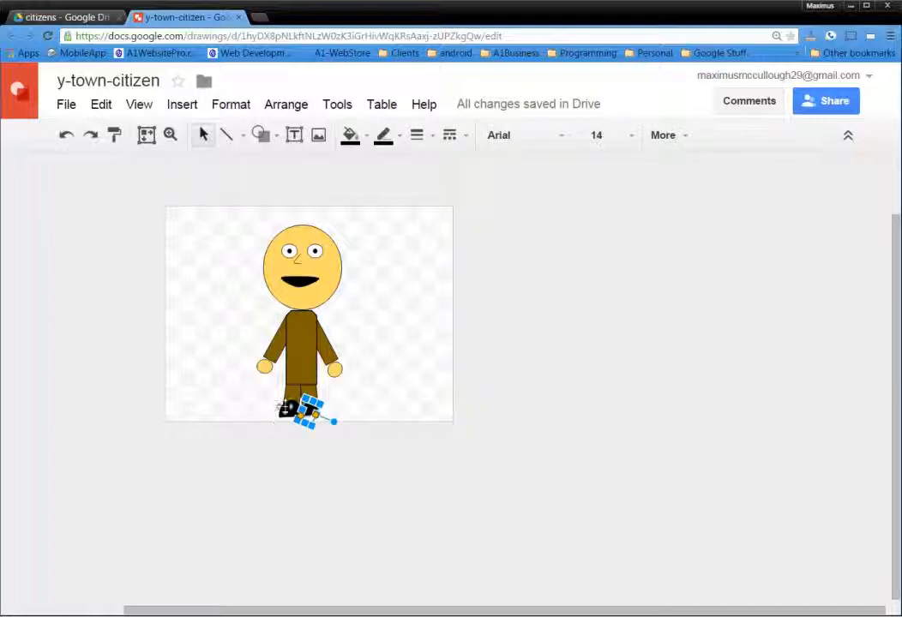
{"action": "left_click", "coordinate": [291, 415]}
{"action": "key", "text": "Delete"}
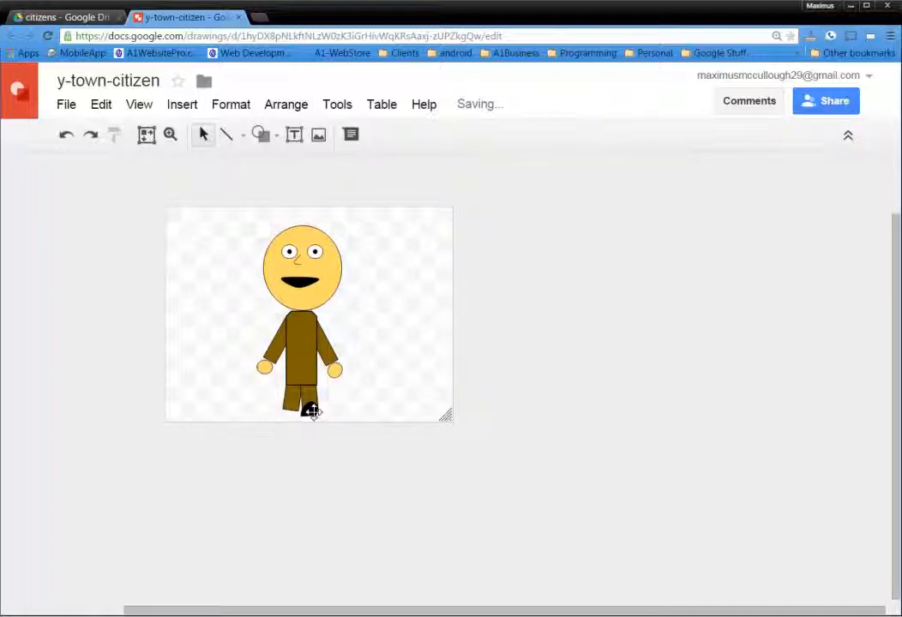
Paste a copy of the right shoe and nudge it left until it sits on the left leg's lower end.
{"action": "left_click", "coordinate": [312, 412]}
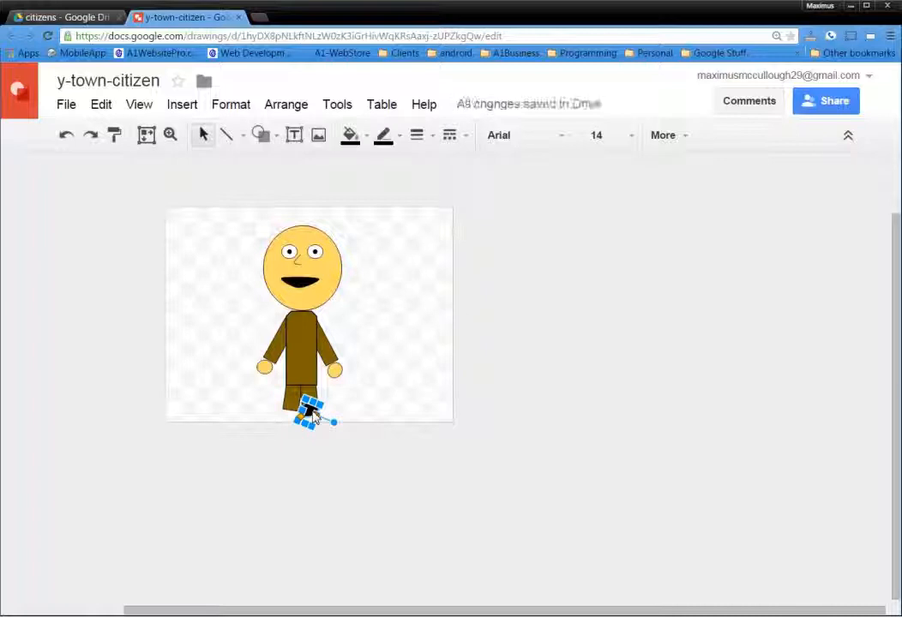
{"action": "key", "text": "ctrl+v"}
{"action": "key", "text": "Left"}
{"action": "key", "text": "Left"}
{"action": "key", "text": "Left"}
{"action": "key", "text": "Left"}
{"action": "key", "text": "Left"}
{"action": "key", "text": "Left"}
{"action": "key", "text": "Left"}
{"action": "key", "text": "Left"}
{"action": "key", "text": "Right"}
{"action": "key", "text": "Left"}
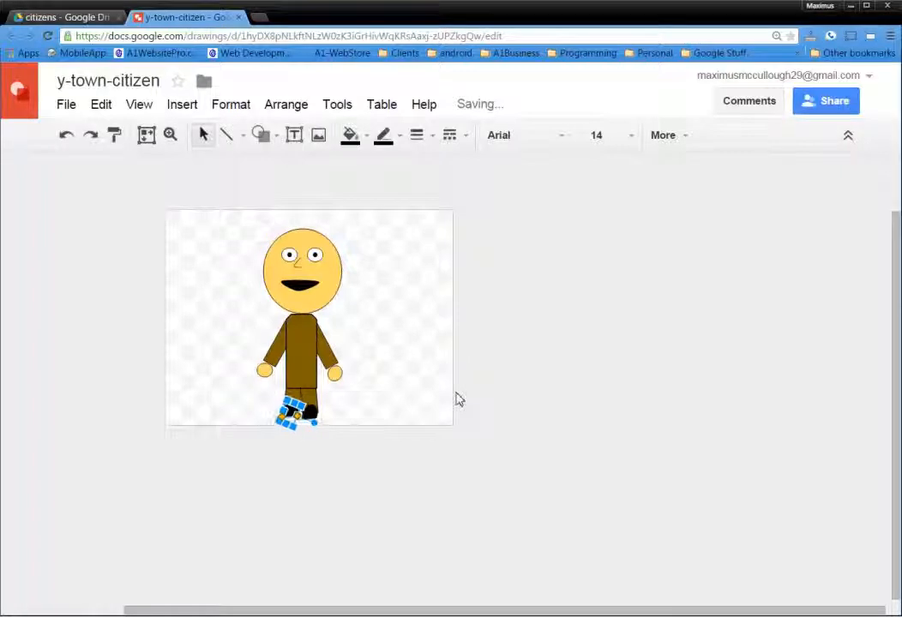
{"action": "key", "text": "Right"}
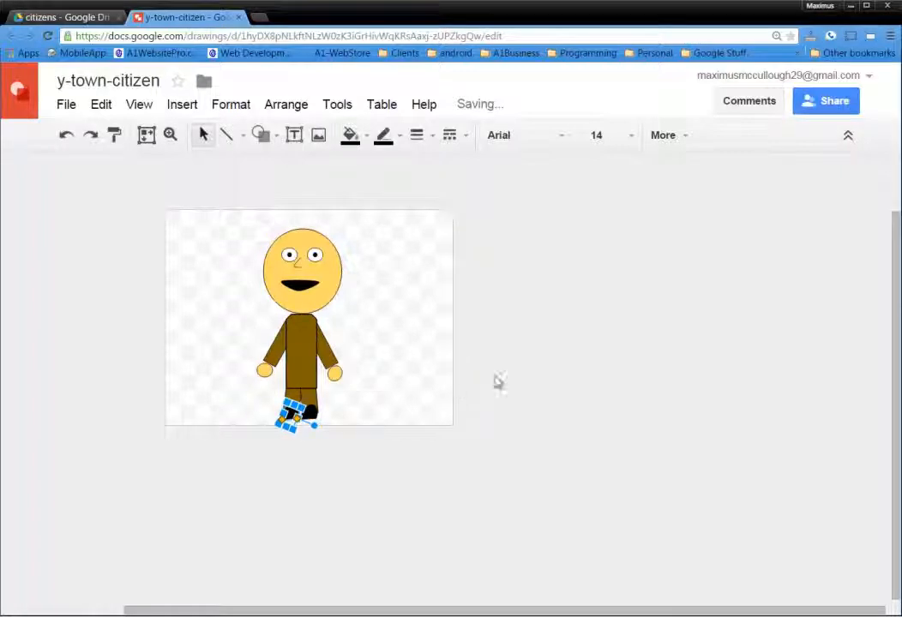
{"action": "left_click", "coordinate": [510, 381]}
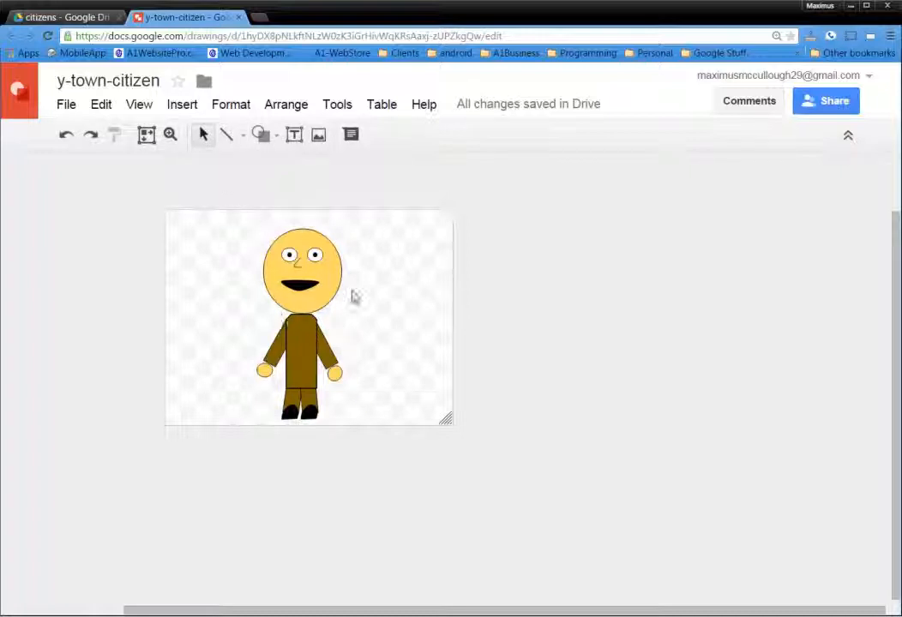
Try to draw hair around the head with the Scribble tool.
{"action": "left_click", "coordinate": [244, 137]}
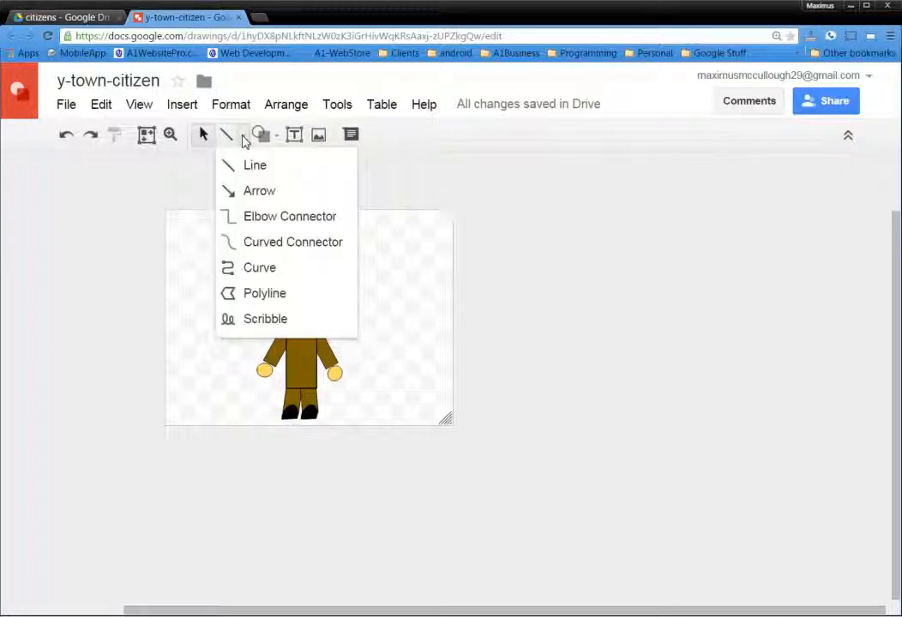
{"action": "left_click", "coordinate": [248, 319]}
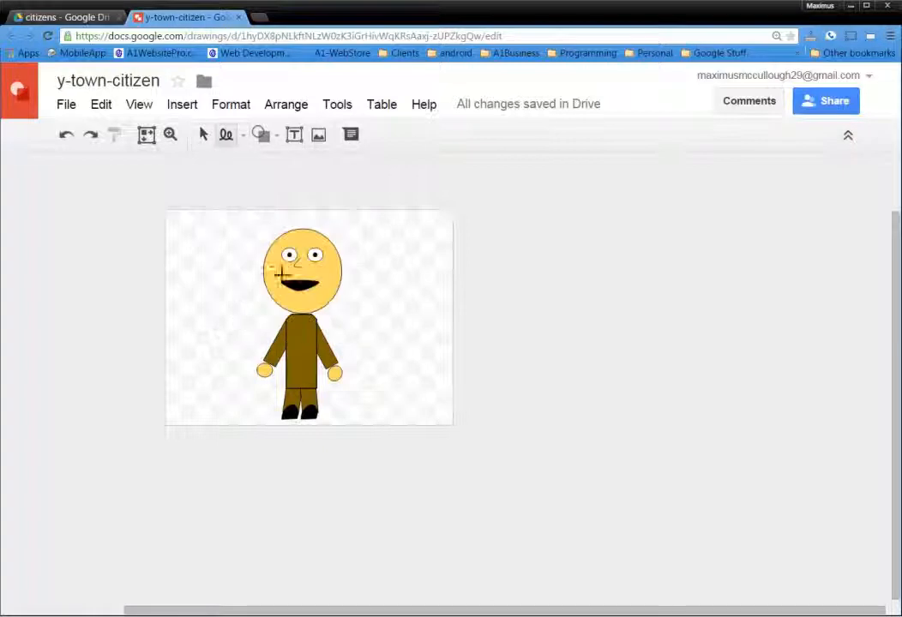
{"action": "mouse_move", "coordinate": [265, 288]}
{"action": "left_mouse_down"}
{"action": "mouse_move", "coordinate": [237, 257]}
{"action": "mouse_move", "coordinate": [267, 244]}
{"action": "mouse_move", "coordinate": [275, 252]}
{"action": "mouse_move", "coordinate": [283, 233]}
{"action": "mouse_move", "coordinate": [357, 244]}
{"action": "mouse_move", "coordinate": [334, 243]}
{"action": "mouse_move", "coordinate": [310, 226]}
{"action": "mouse_move", "coordinate": [355, 240]}
{"action": "left_mouse_up"}
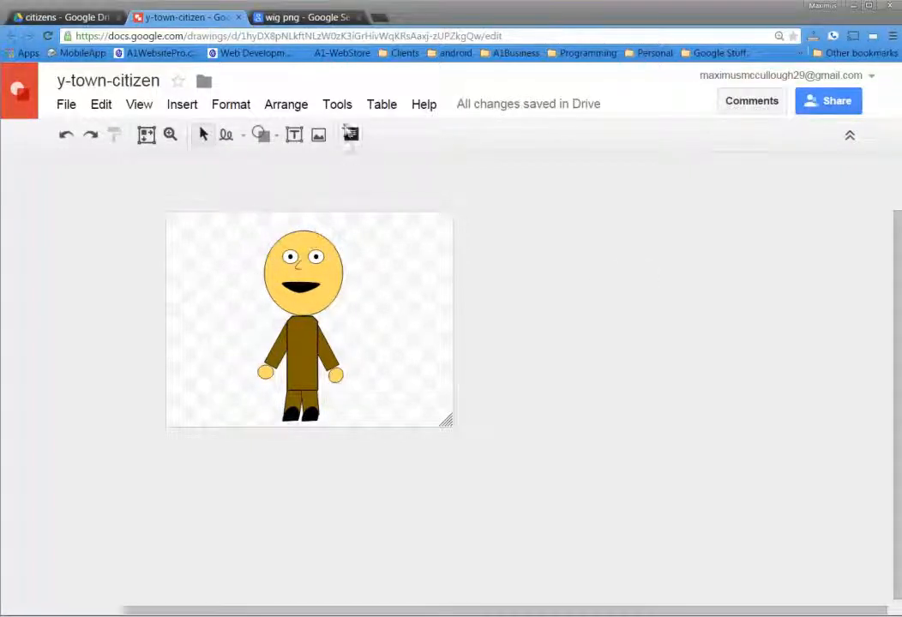
Switch to the Google Images results for "wig png" and dismiss the voice search.
{"action": "left_click", "coordinate": [307, 18]}
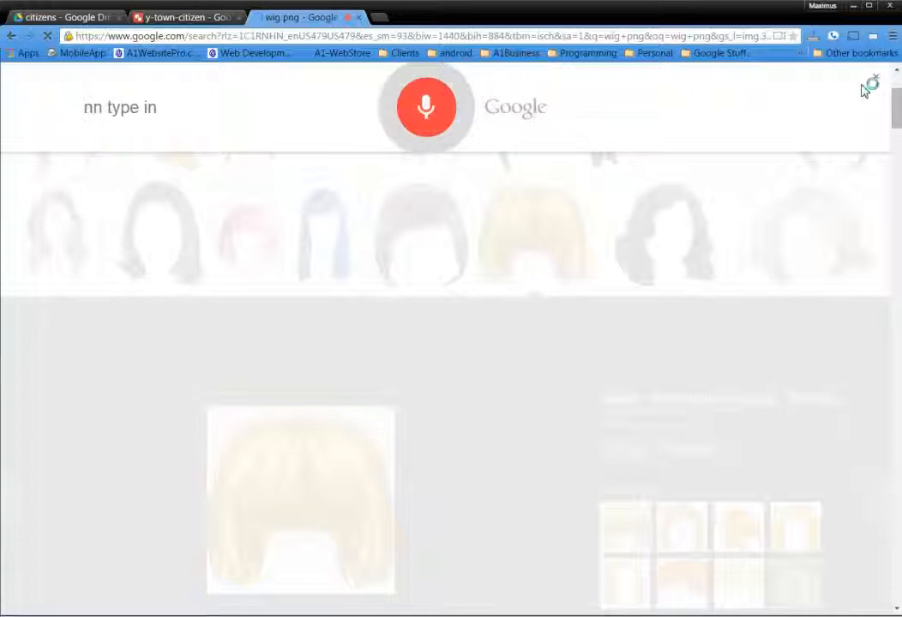
{"action": "left_click", "coordinate": [872, 81]}
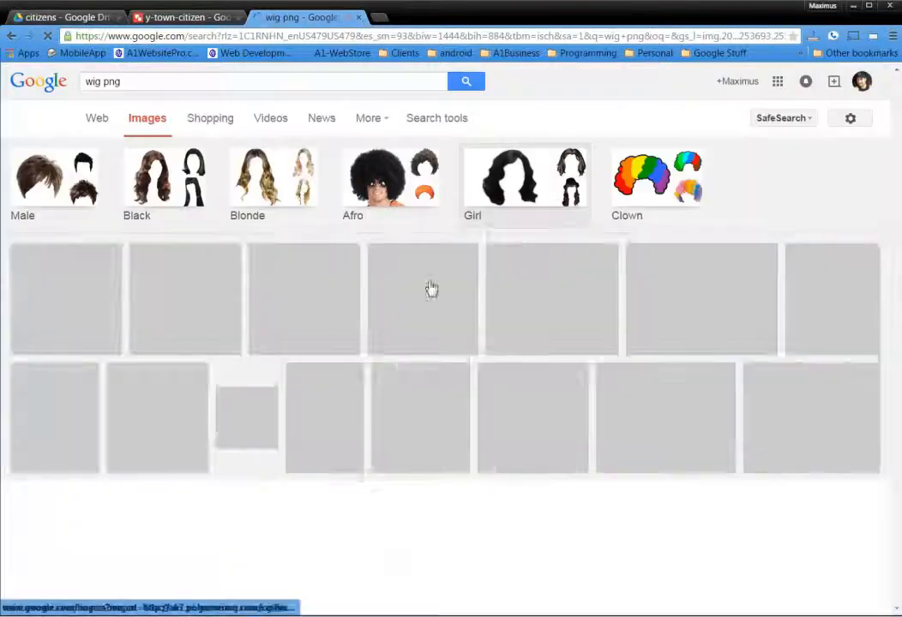
{"action": "double_click", "coordinate": [115, 80]}
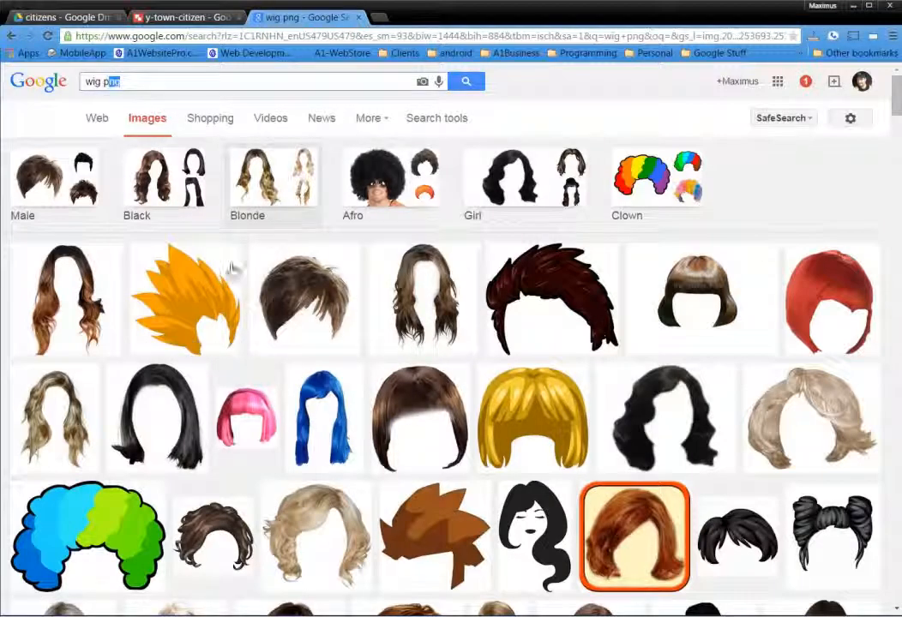
Browse the wig images and open the preview of the brown bob wig from dump.fm.
{"action": "scroll", "coordinate": [340, 358], "scroll_direction": "down", "scroll_amount": 1}
{"action": "scroll", "coordinate": [341, 360], "scroll_direction": "down", "scroll_amount": 1}
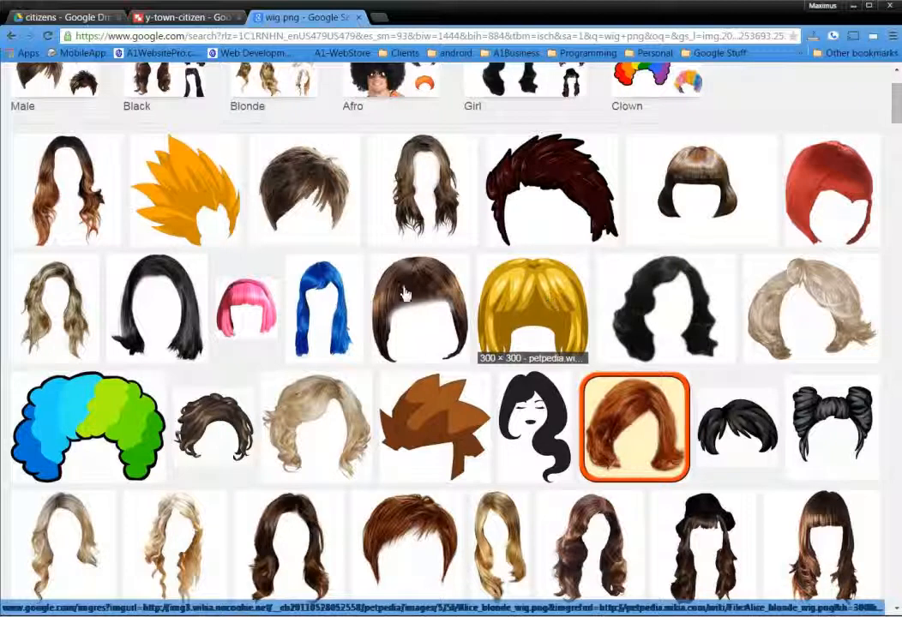
{"action": "left_click", "coordinate": [326, 197]}
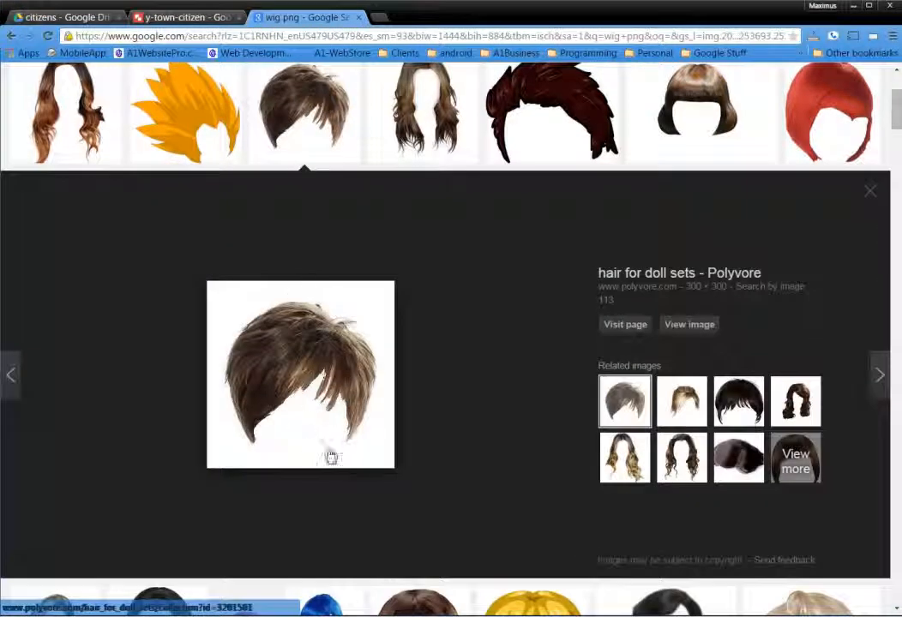
{"action": "scroll", "coordinate": [334, 439], "scroll_direction": "down", "scroll_amount": 4}
{"action": "left_click", "coordinate": [437, 343]}
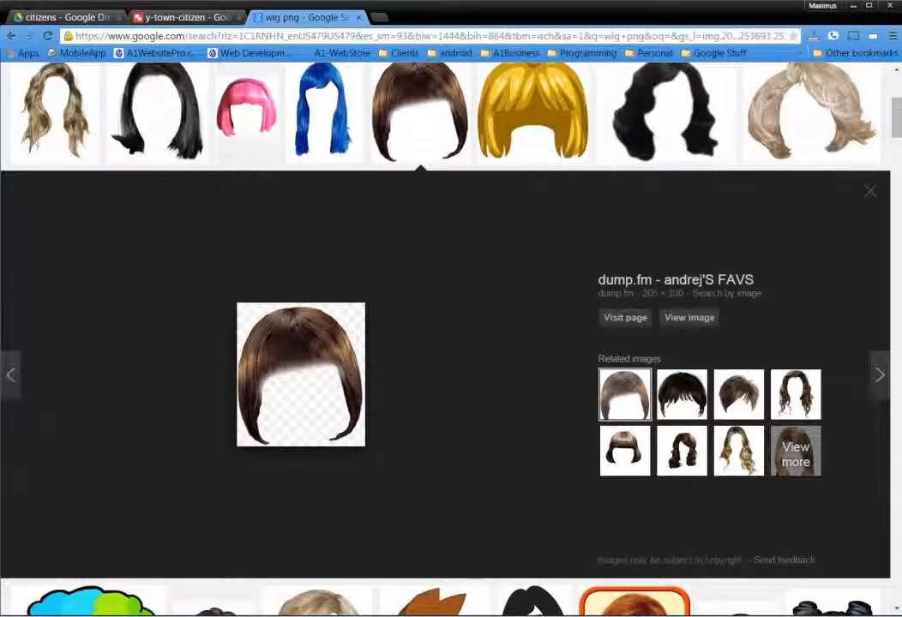
Narrow the browser window to expose the Downloads folder and save the brown bob wig image there.
{"action": "left_click_drag", "start_coordinate": [901, 133], "coordinate": [527, 140]}
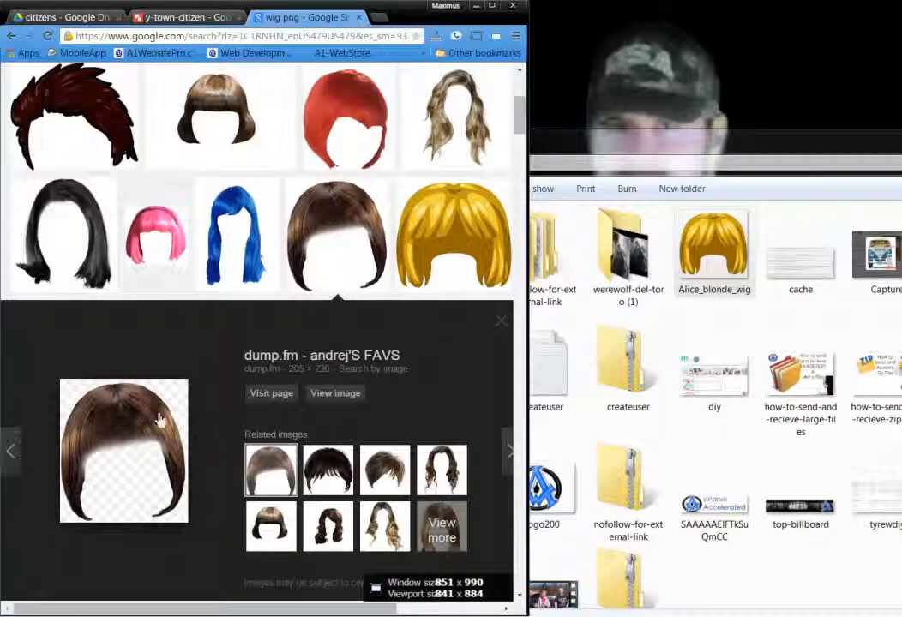
{"action": "left_click_drag", "start_coordinate": [121, 430], "coordinate": [771, 550]}
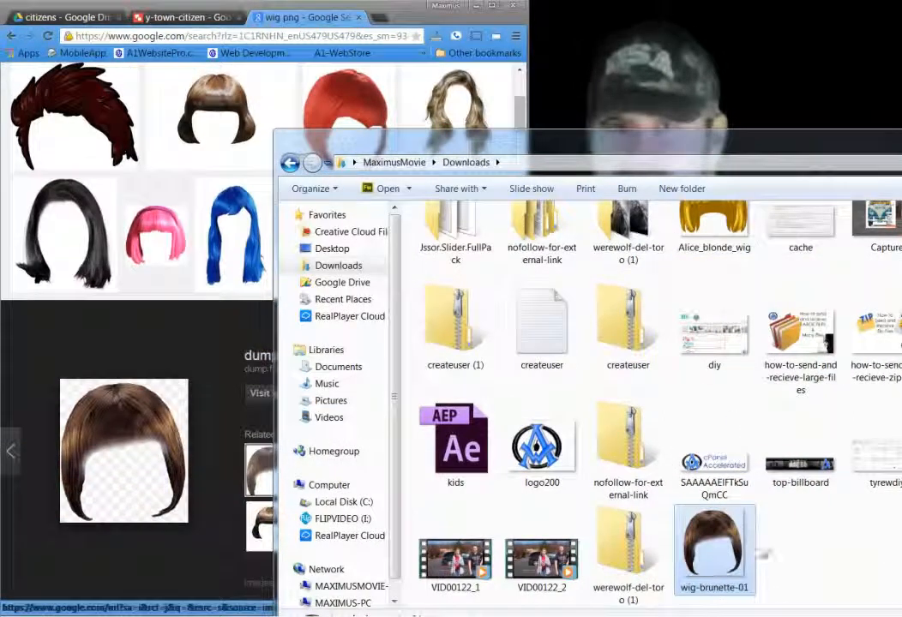
Return to the y-town-citizen drawing, insert wig-brunette-01 from Downloads onto the face, and widen the browser window again.
{"action": "left_click", "coordinate": [163, 19]}
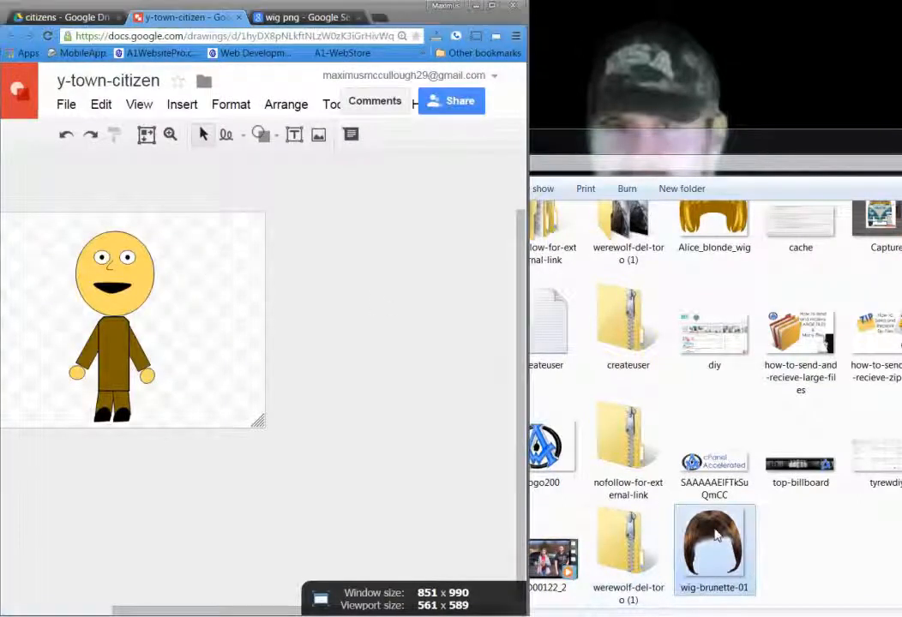
{"action": "left_click_drag", "start_coordinate": [713, 549], "coordinate": [114, 273]}
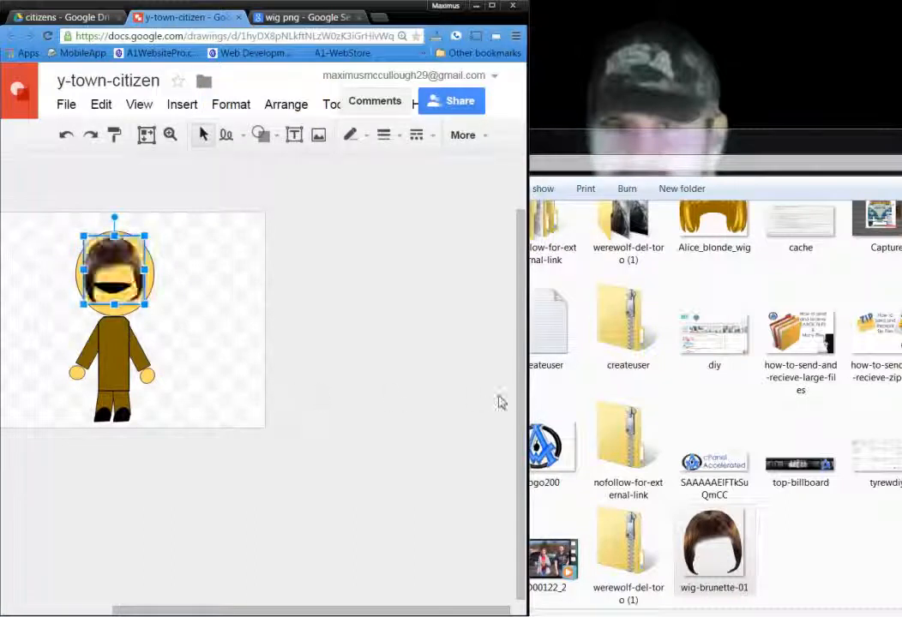
{"action": "left_click_drag", "start_coordinate": [528, 394], "coordinate": [883, 429]}
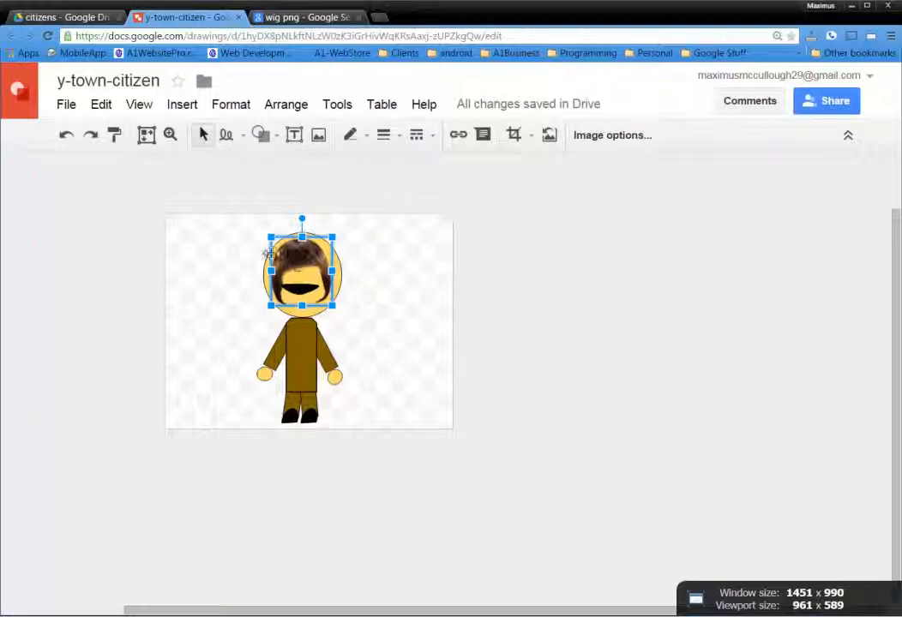
Resize the brown wig image from its sides and corners until it frames the citizen's head and leaves the eyes uncovered.
{"action": "left_click_drag", "start_coordinate": [271, 237], "coordinate": [250, 215]}
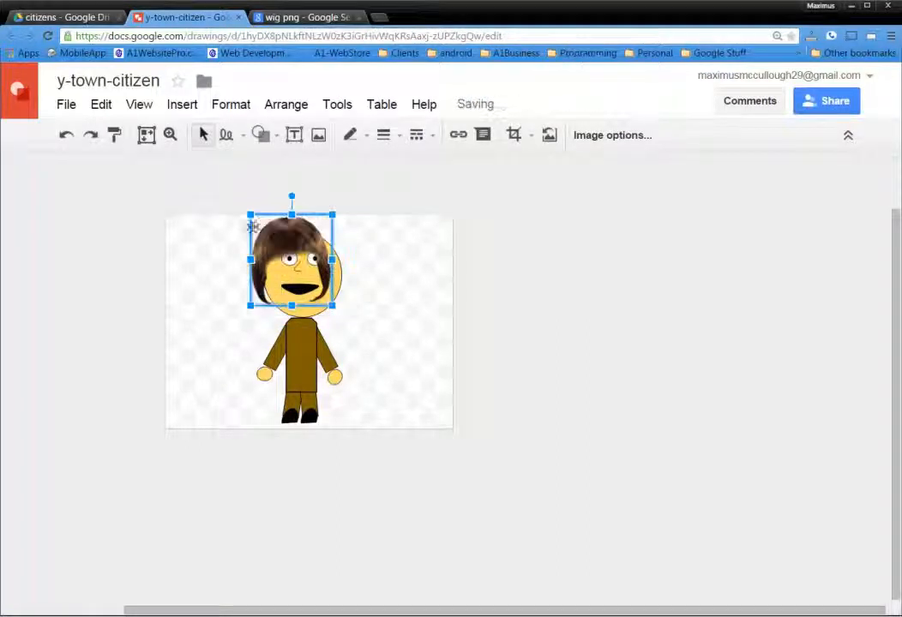
{"action": "left_click_drag", "start_coordinate": [337, 309], "coordinate": [364, 312]}
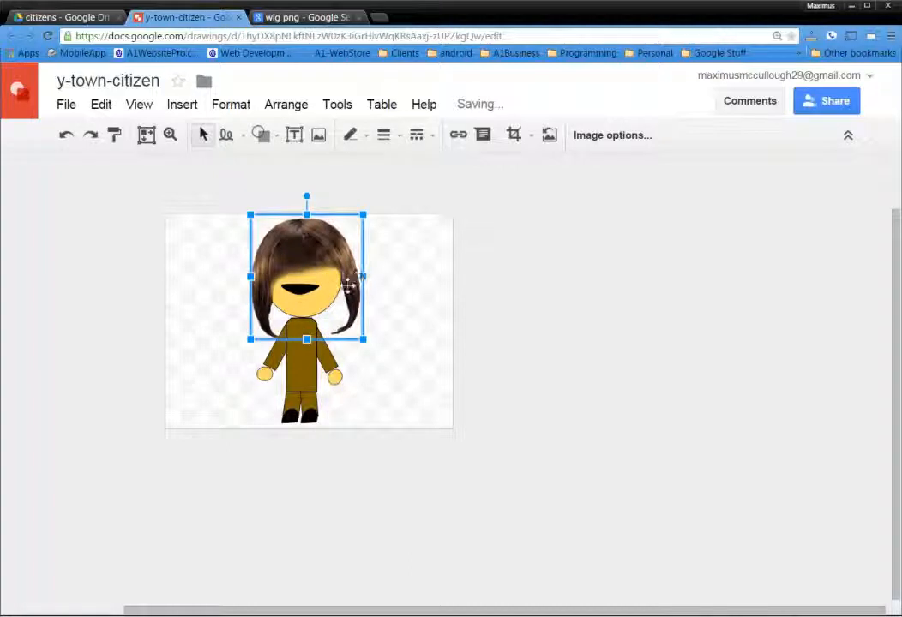
{"action": "left_click_drag", "start_coordinate": [307, 341], "coordinate": [307, 319]}
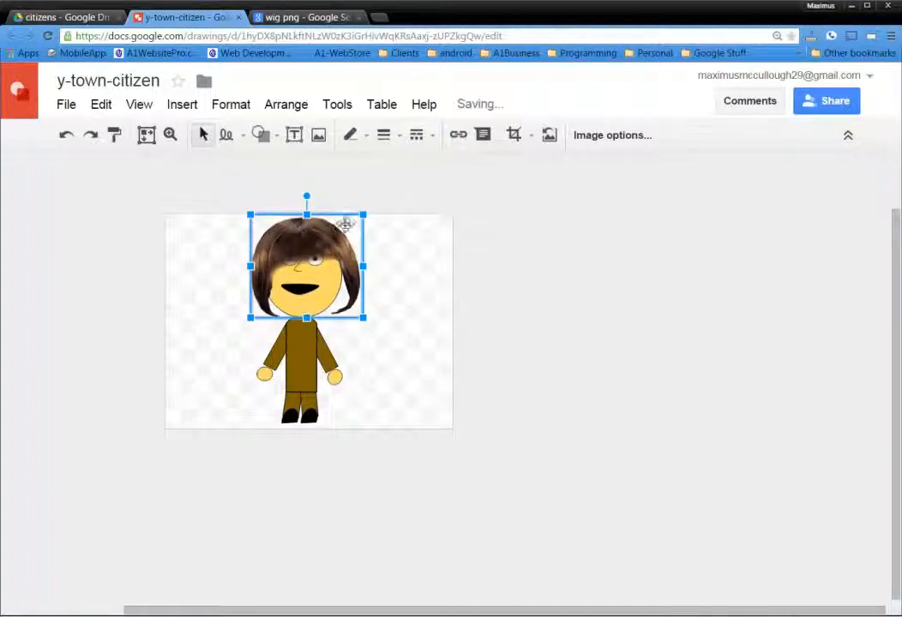
{"action": "left_click_drag", "start_coordinate": [367, 264], "coordinate": [353, 266]}
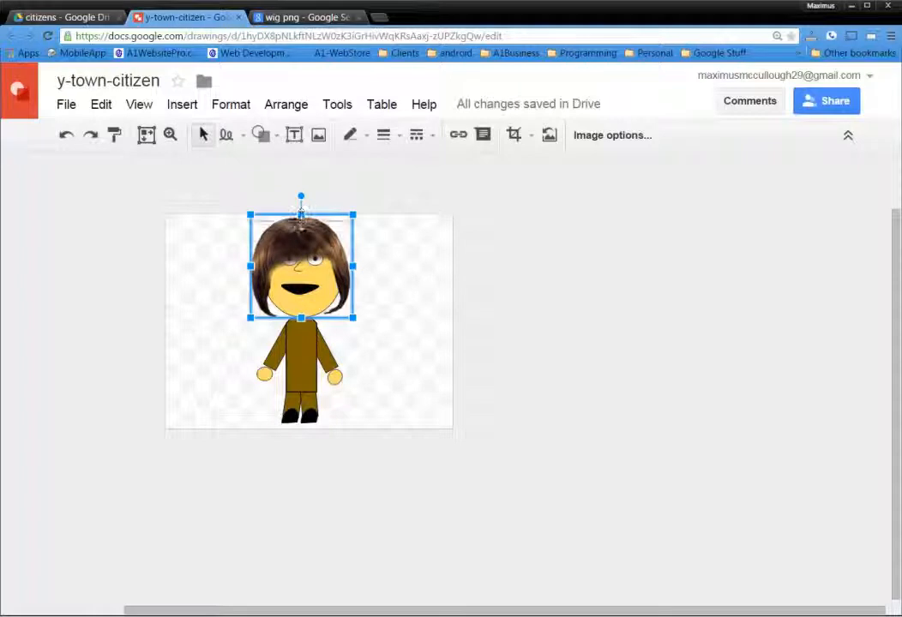
{"action": "left_click_drag", "start_coordinate": [301, 215], "coordinate": [300, 228]}
Nudge the wig upward in small increments so it sits on top of the head, and deselect it.
{"action": "key", "text": "Up"}
{"action": "key", "text": "Up"}
{"action": "key", "text": "Up"}
{"action": "key", "text": "Up"}
{"action": "key", "text": "Up"}
{"action": "key", "text": "Up"}
{"action": "key", "text": "Up"}
{"action": "key", "text": "Up"}
{"action": "key", "text": "Up"}
{"action": "key", "text": "Up"}
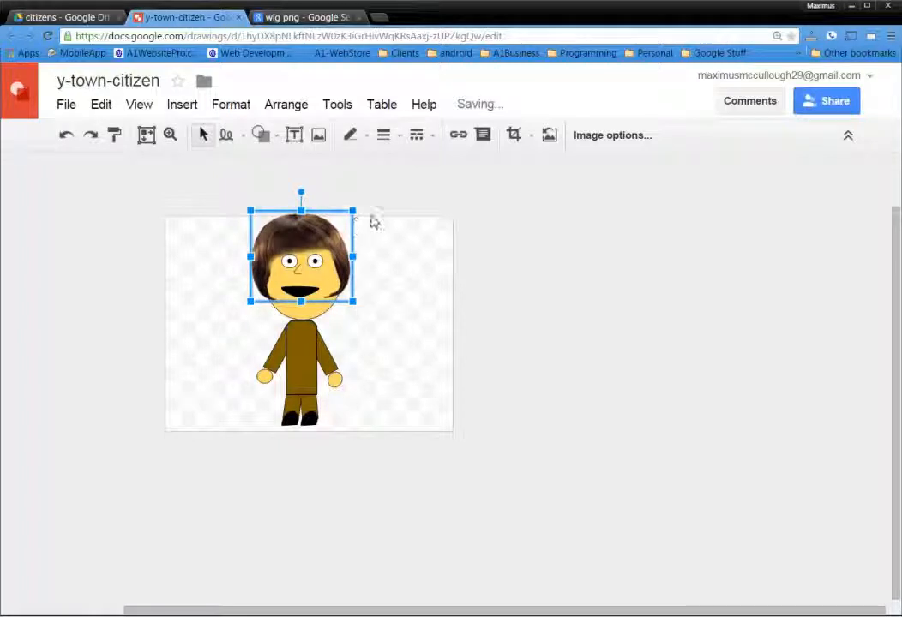
{"action": "left_click", "coordinate": [650, 304]}
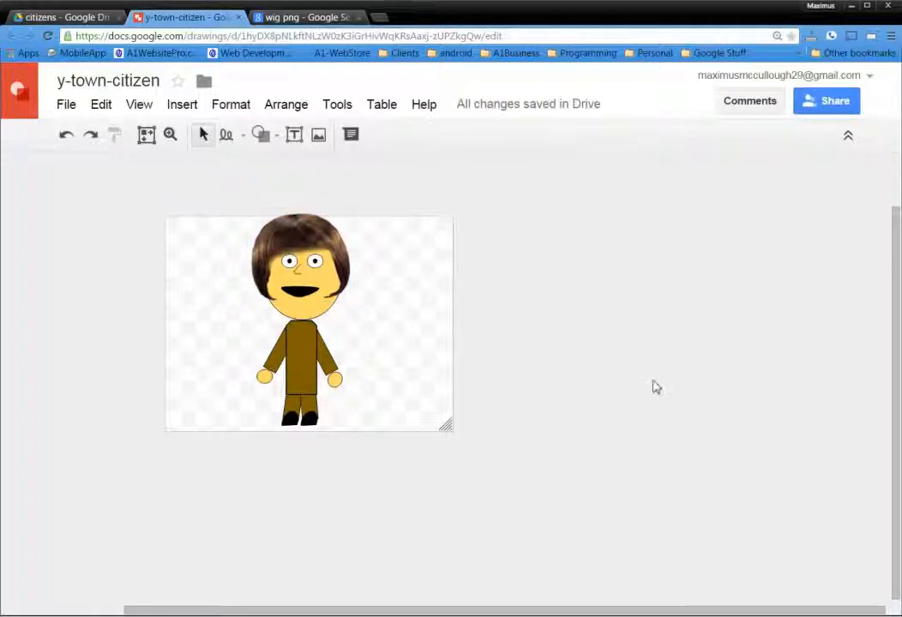
{"action": "left_click", "coordinate": [244, 137]}
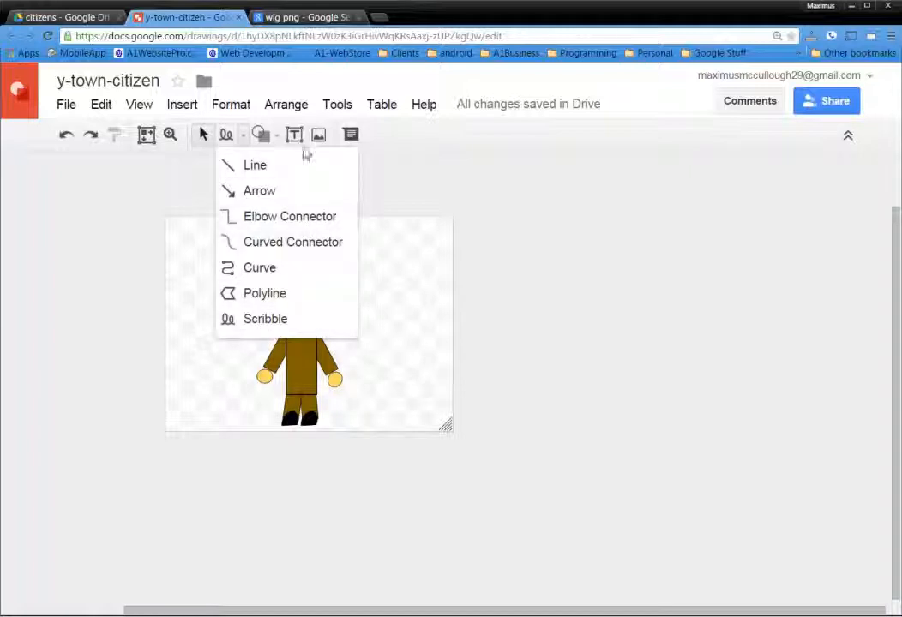
{"action": "left_click", "coordinate": [553, 227]}
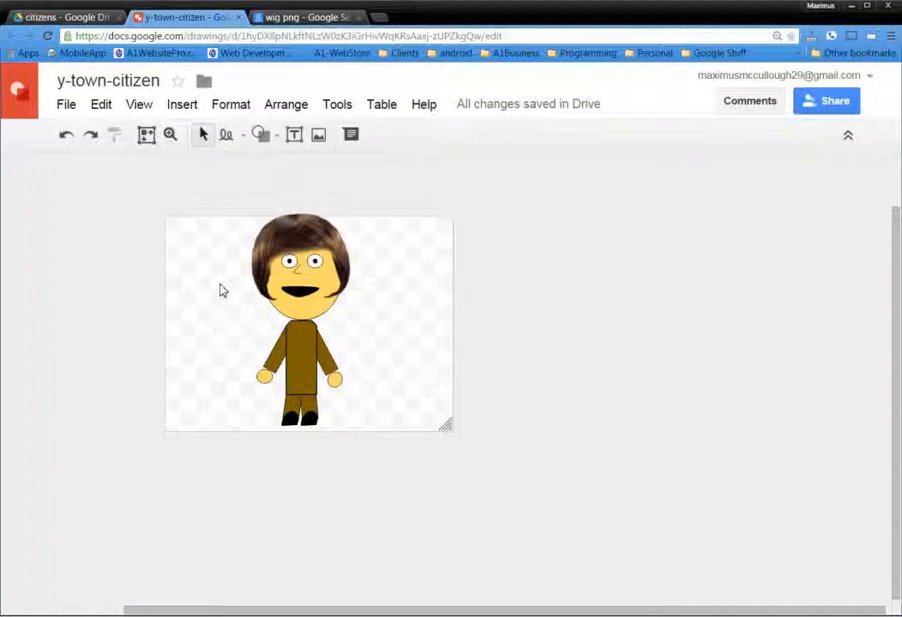
Download the drawing as a PDF document named y-town-citizen into the Google Drive folder YoungstwonCSI > Charectors.
{"action": "left_click", "coordinate": [66, 105]}
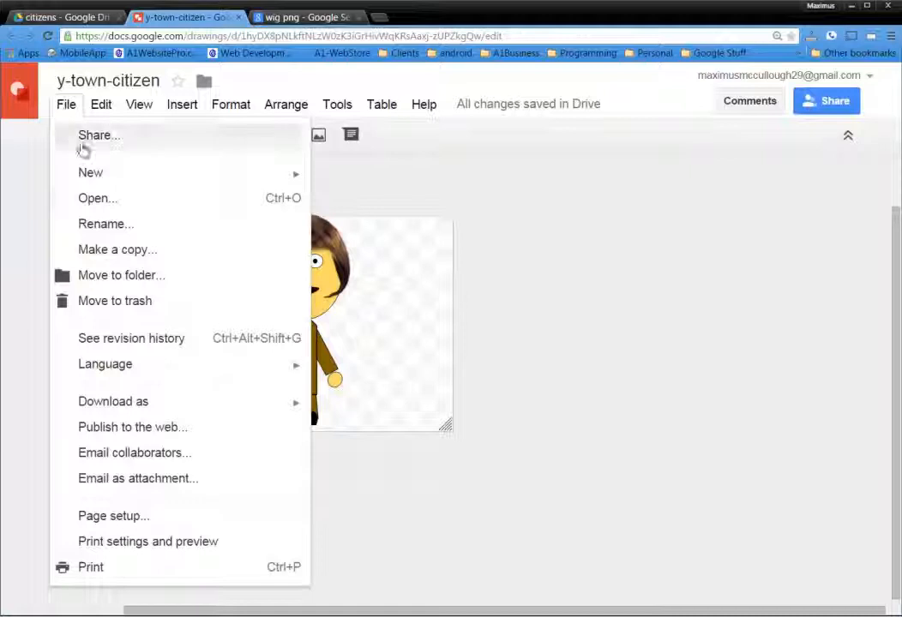
{"action": "mouse_move", "coordinate": [159, 408]}
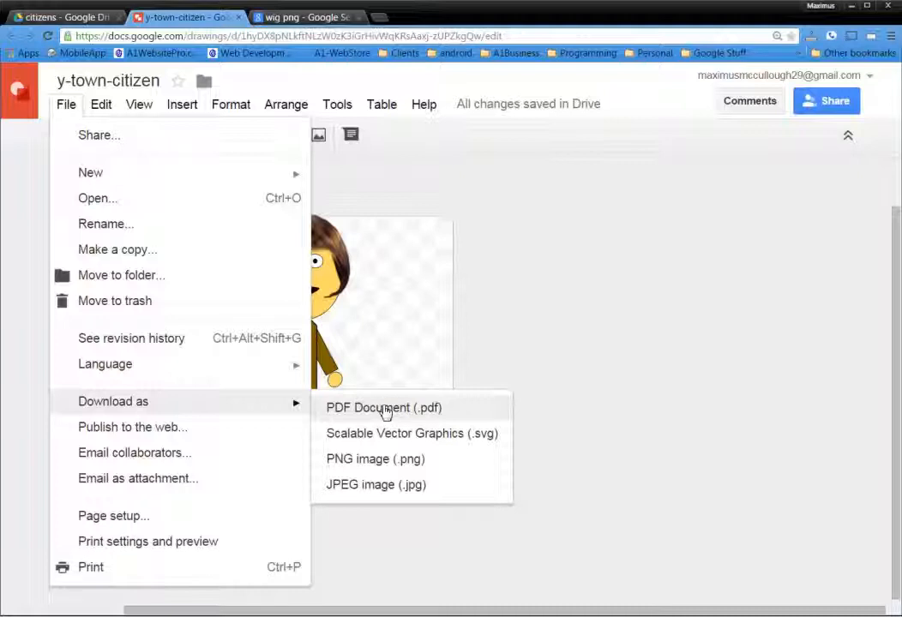
{"action": "left_click", "coordinate": [385, 409]}
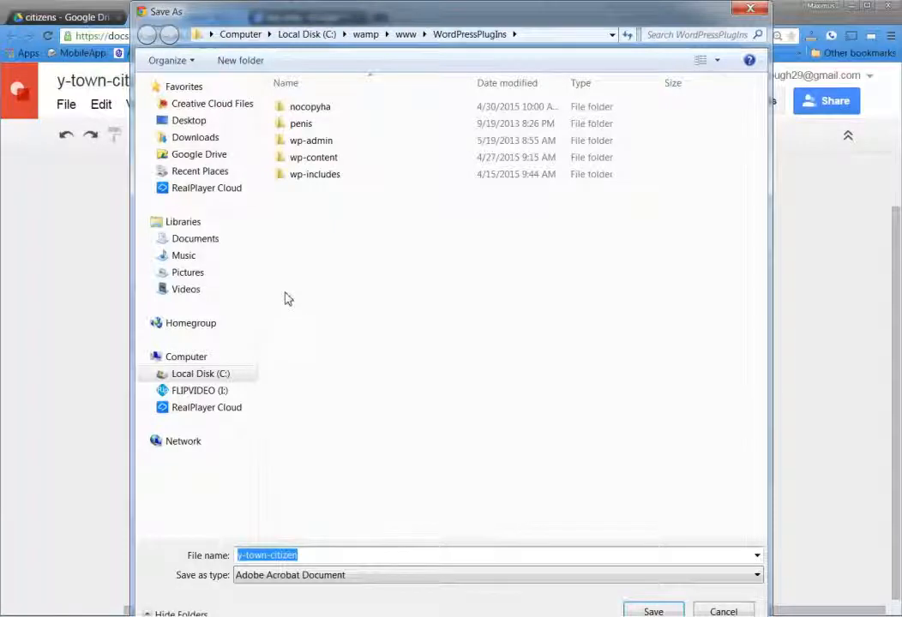
{"action": "left_click", "coordinate": [209, 160]}
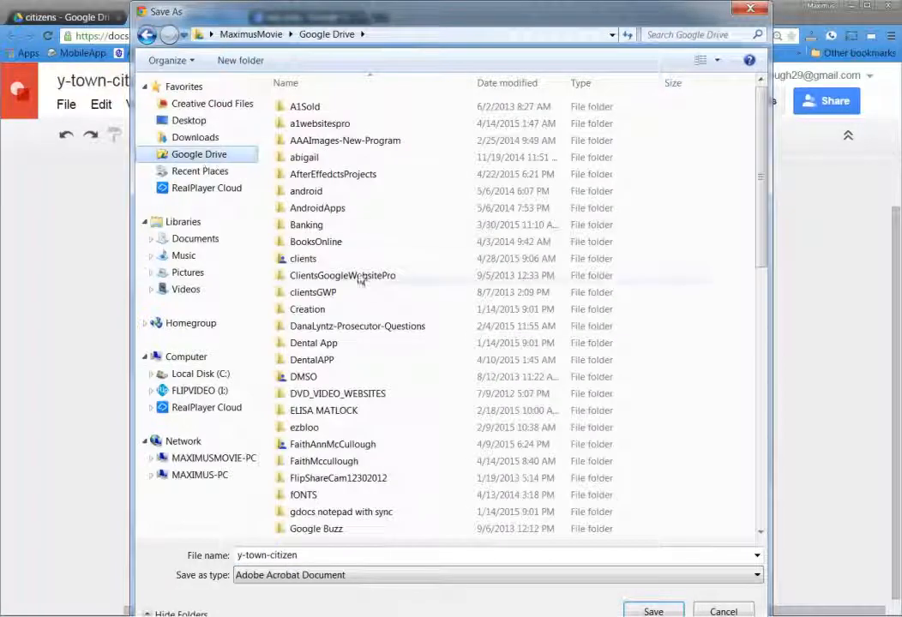
{"action": "scroll", "coordinate": [326, 420], "scroll_direction": "down", "scroll_amount": 12}
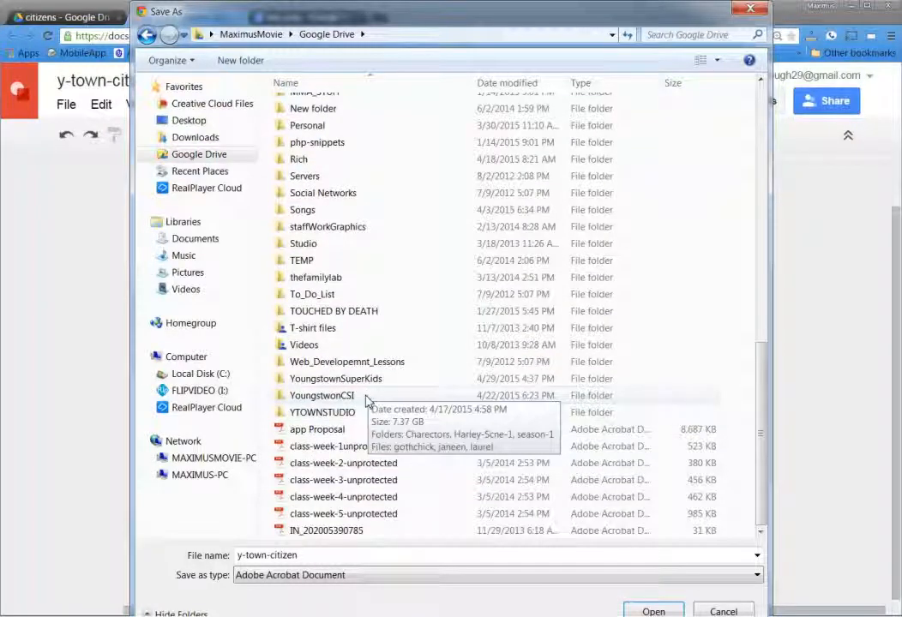
{"action": "double_click", "coordinate": [366, 397]}
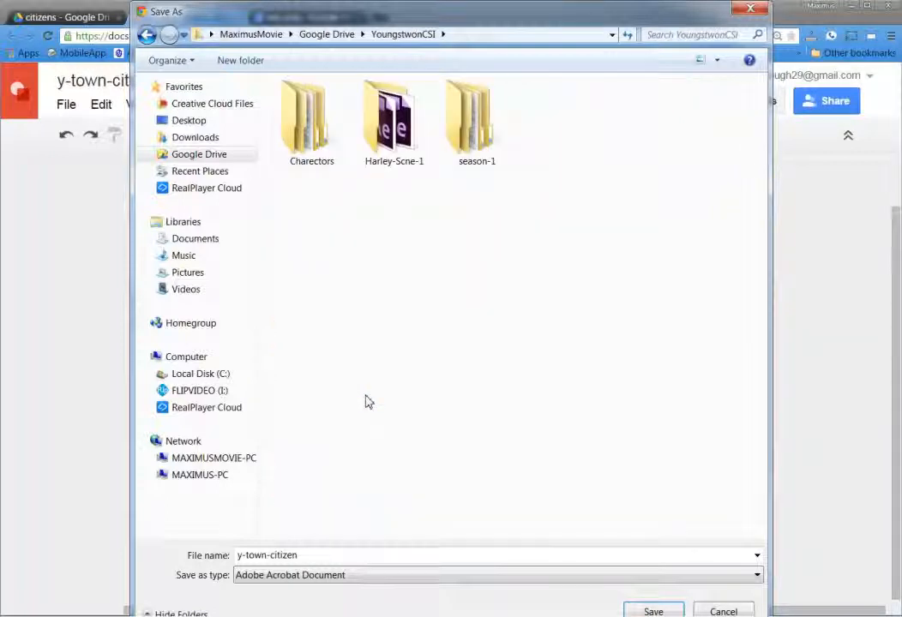
{"action": "double_click", "coordinate": [309, 128]}
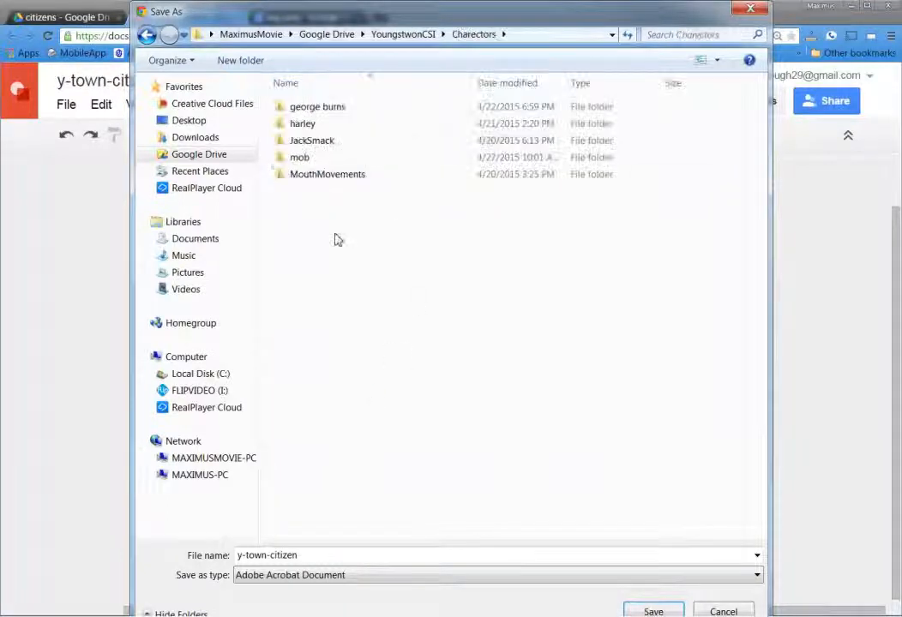
{"action": "left_click", "coordinate": [656, 610]}
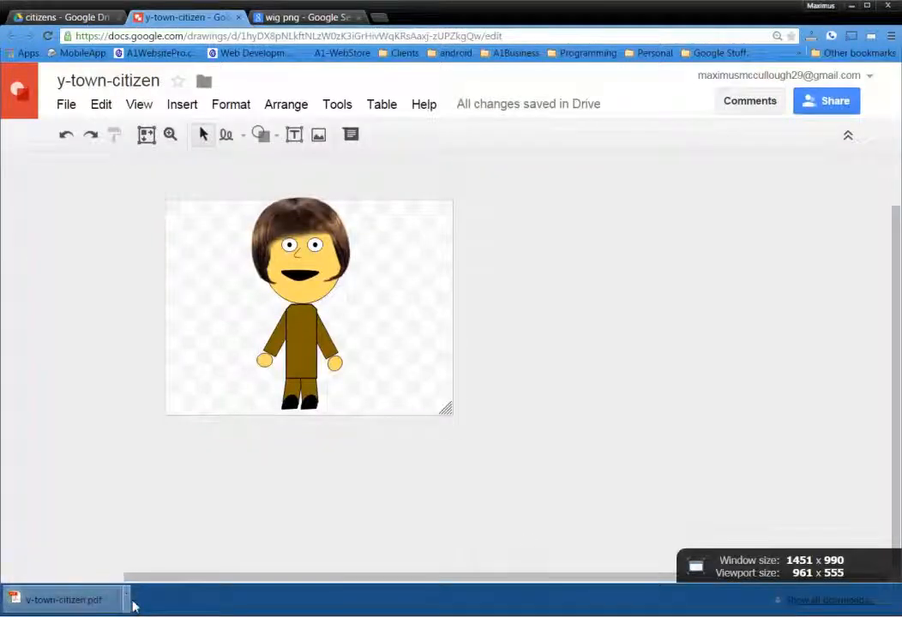
Show the downloaded y-town-citizen PDF in its folder and open it with Adobe Illustrator CC 2014.
{"action": "left_click", "coordinate": [125, 600]}
{"action": "left_click", "coordinate": [168, 557]}
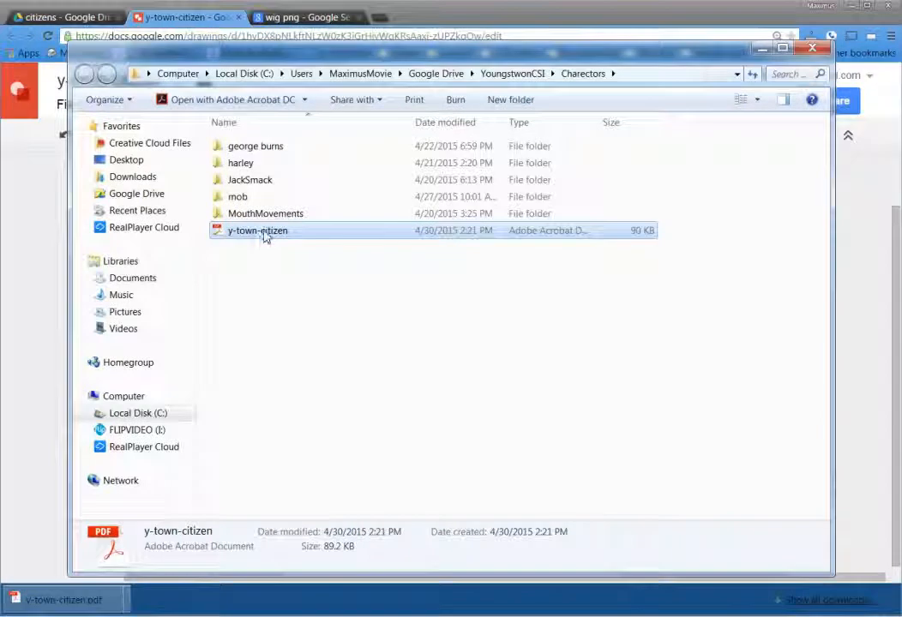
{"action": "right_click", "coordinate": [264, 232]}
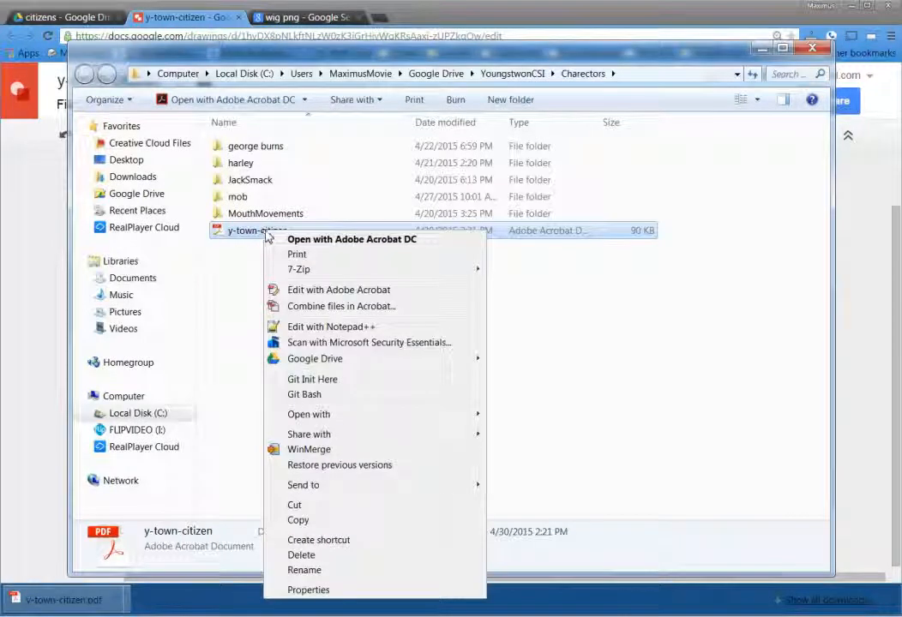
{"action": "double_click", "coordinate": [312, 48]}
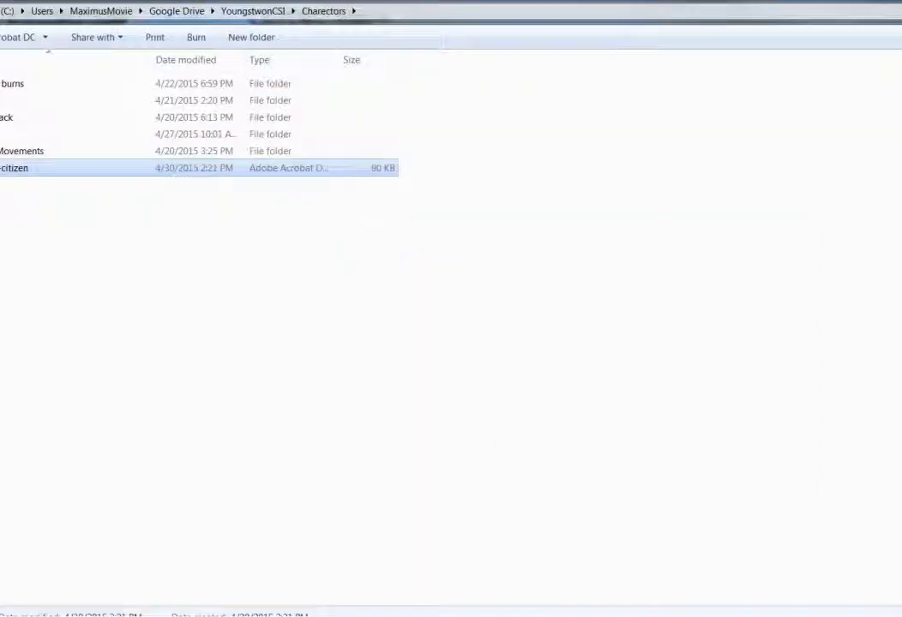
{"action": "double_click", "coordinate": [312, 2]}
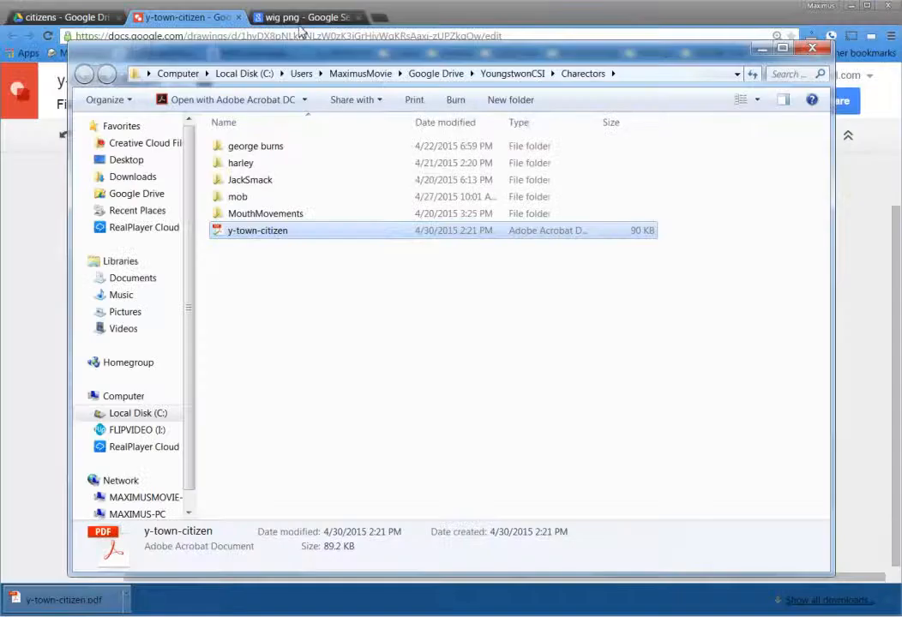
{"action": "right_click", "coordinate": [259, 233]}
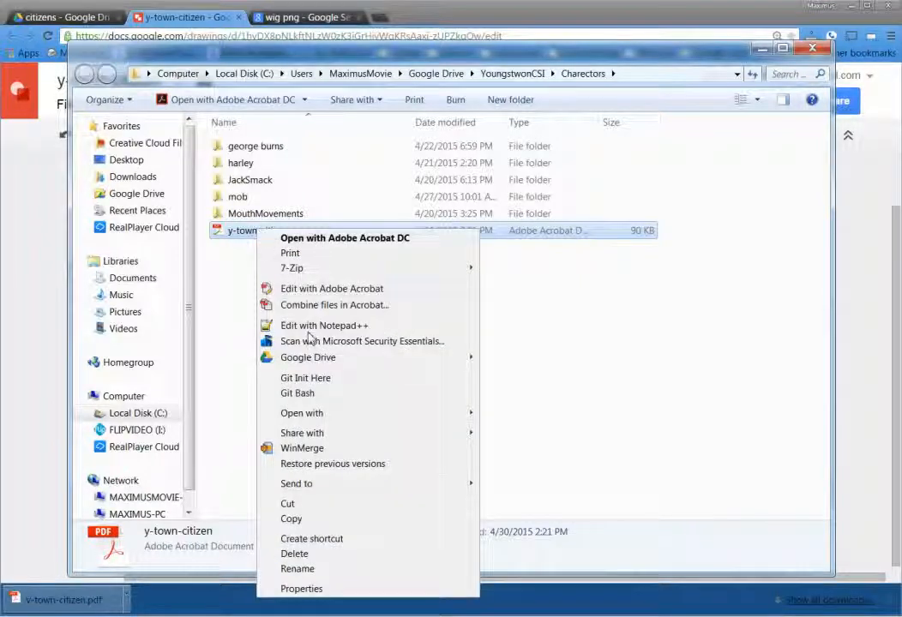
{"action": "mouse_move", "coordinate": [342, 420]}
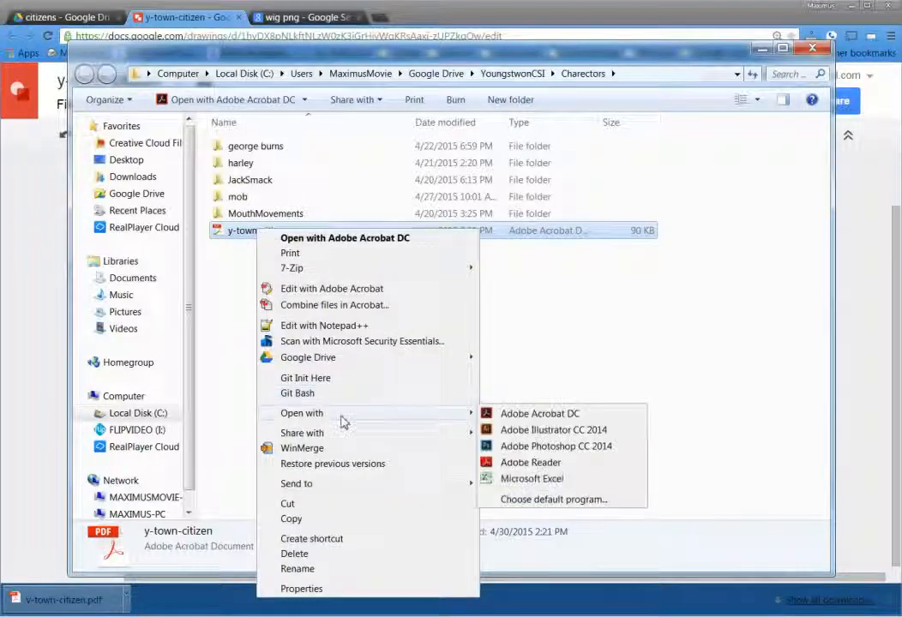
{"action": "left_click", "coordinate": [516, 431]}
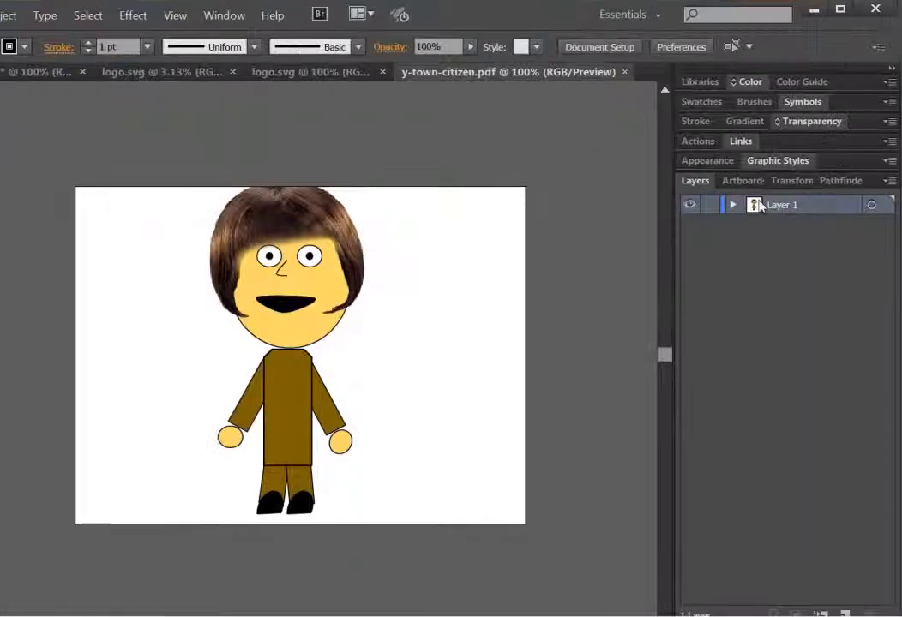
Expand Layer 1, its clip group and the nested group, and look through the character's individual sublayers.
{"action": "left_click", "coordinate": [733, 205]}
{"action": "left_click", "coordinate": [751, 224]}
{"action": "left_click", "coordinate": [772, 266]}
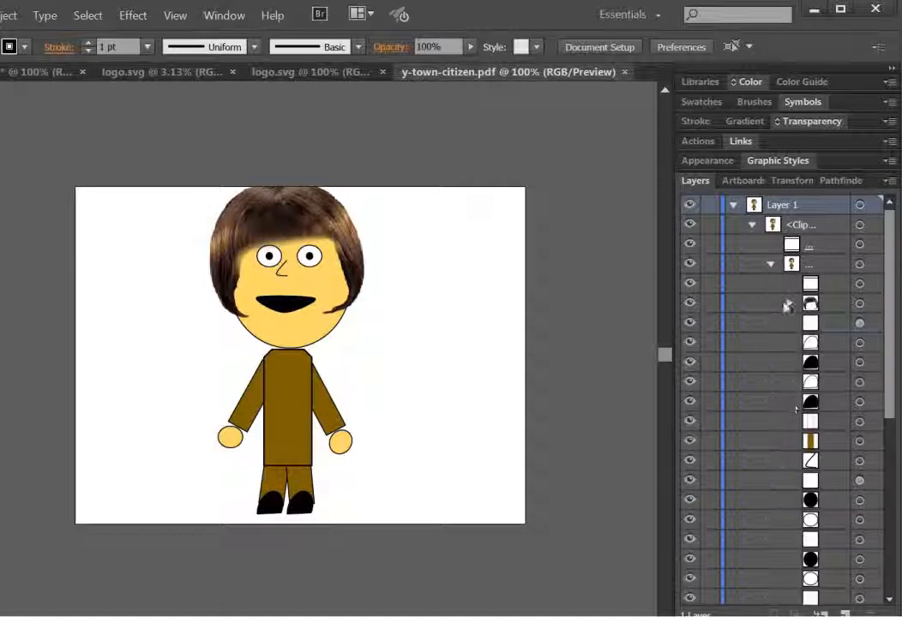
{"action": "scroll", "coordinate": [794, 444], "scroll_direction": "down", "scroll_amount": 5}
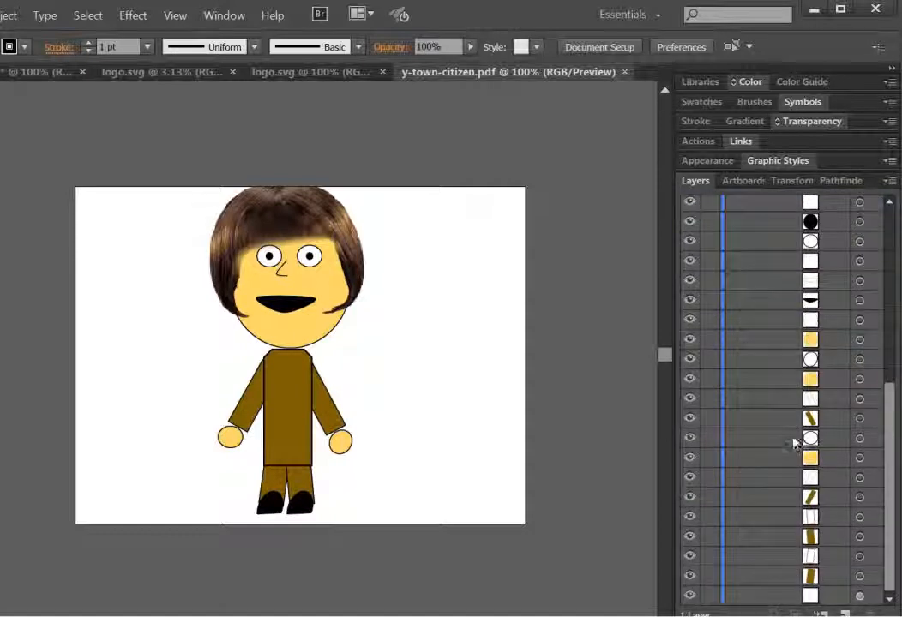
{"action": "scroll", "coordinate": [794, 444], "scroll_direction": "up", "scroll_amount": 5}
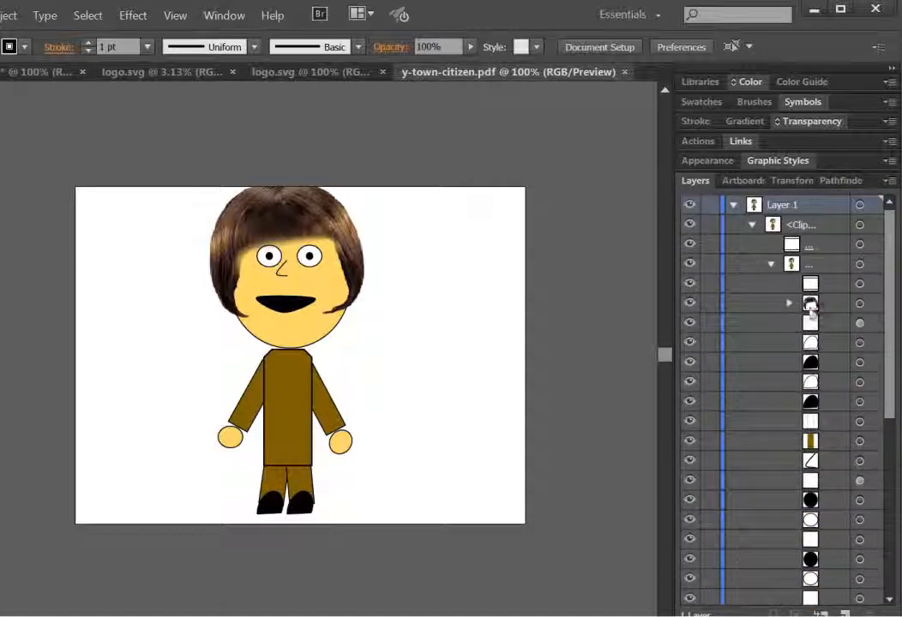